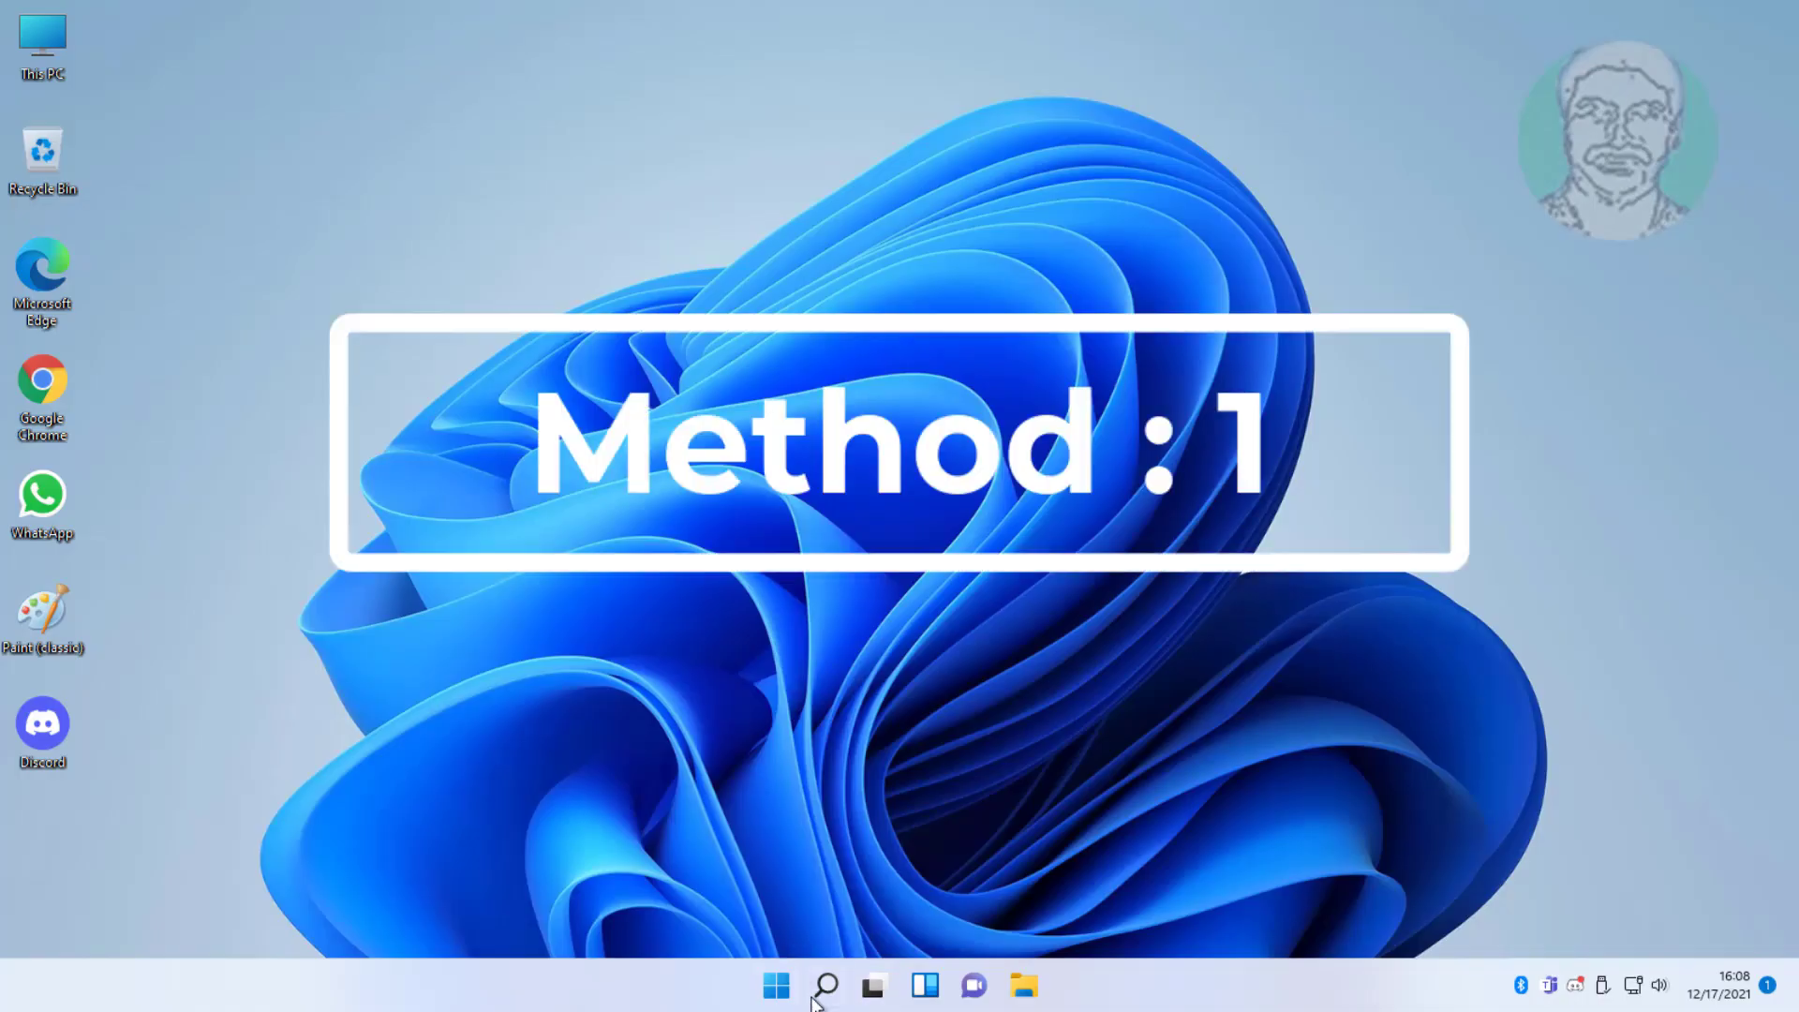
Open Network Connections by searching ncpa.cpl
left_click(823, 983)
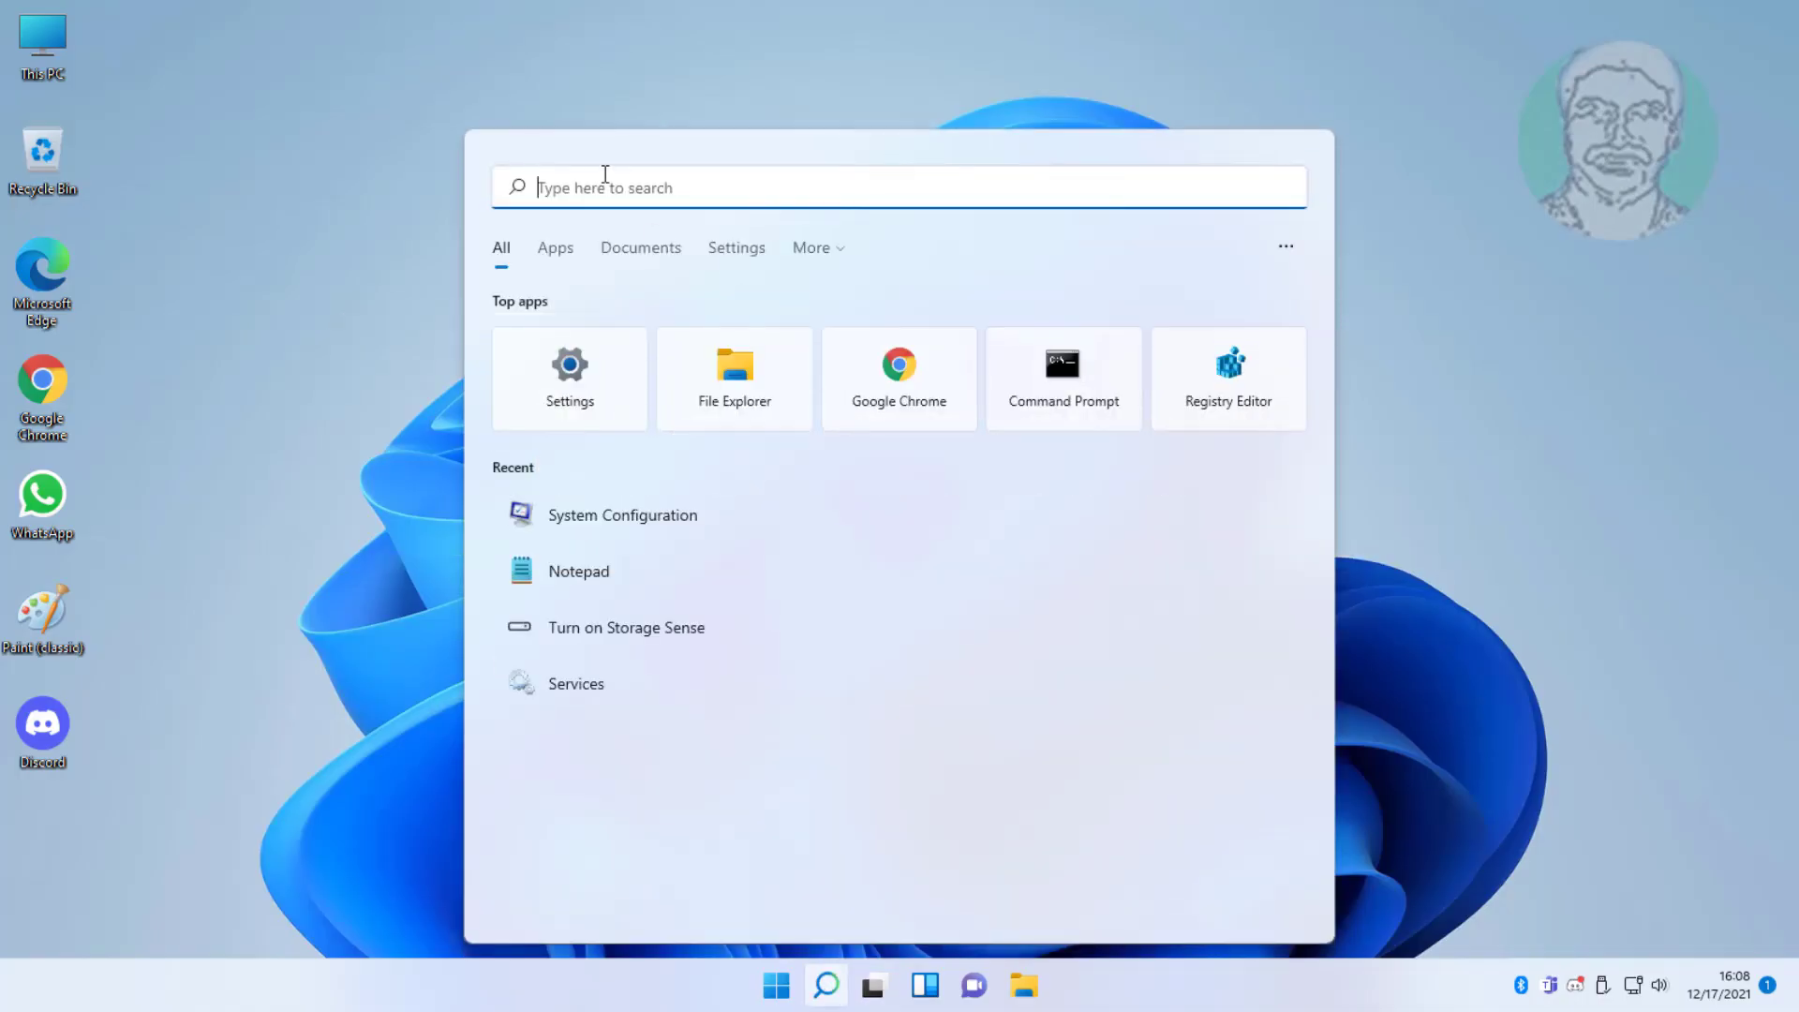
type("ncpa")
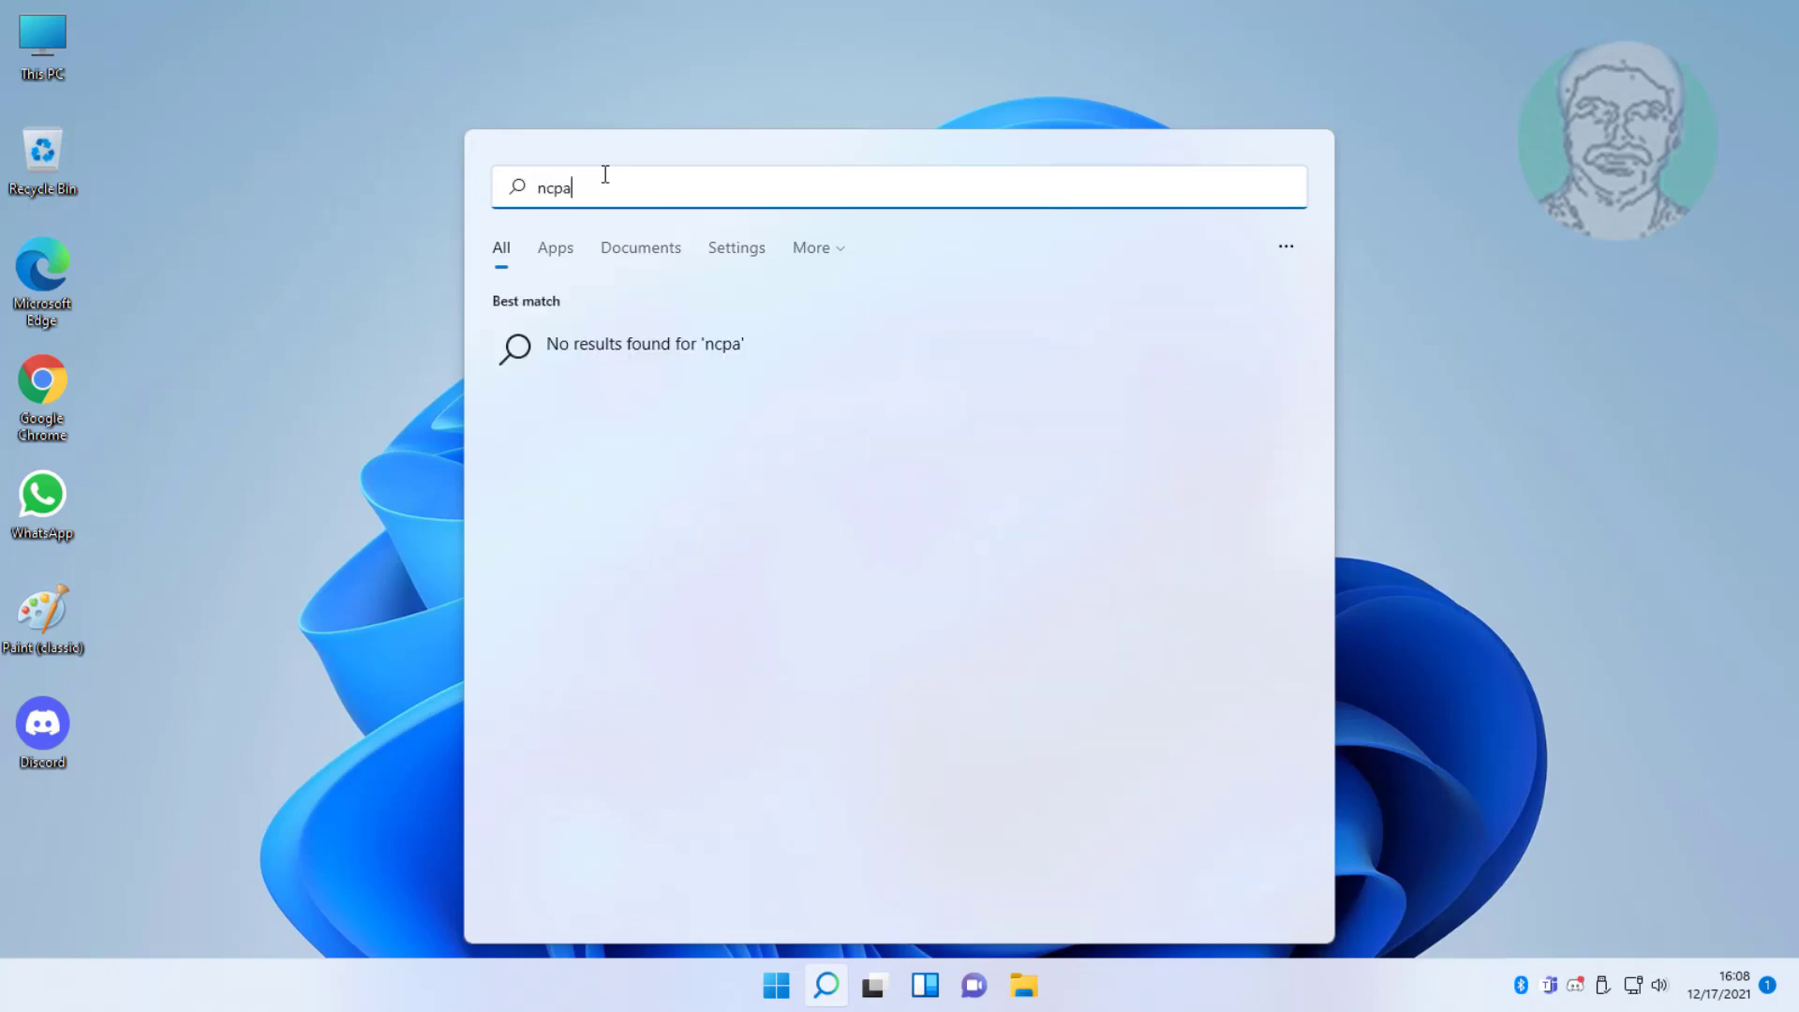
type(".cpl")
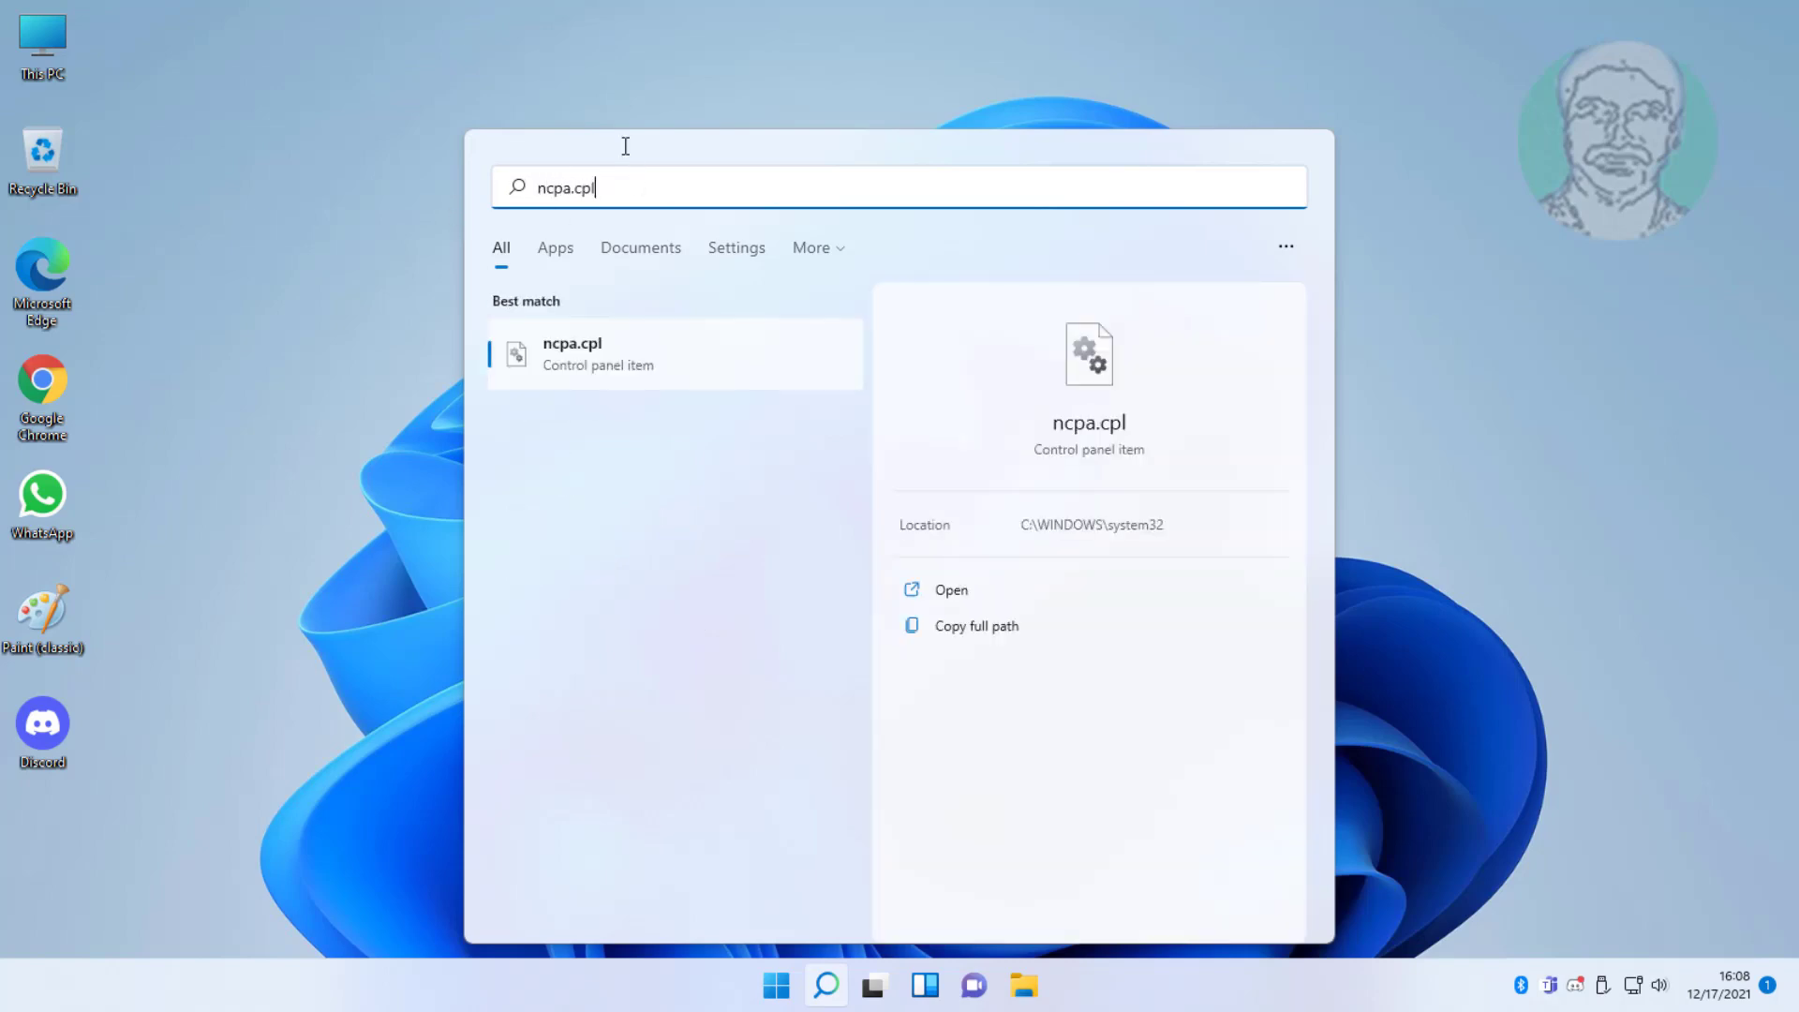
left_click(562, 339)
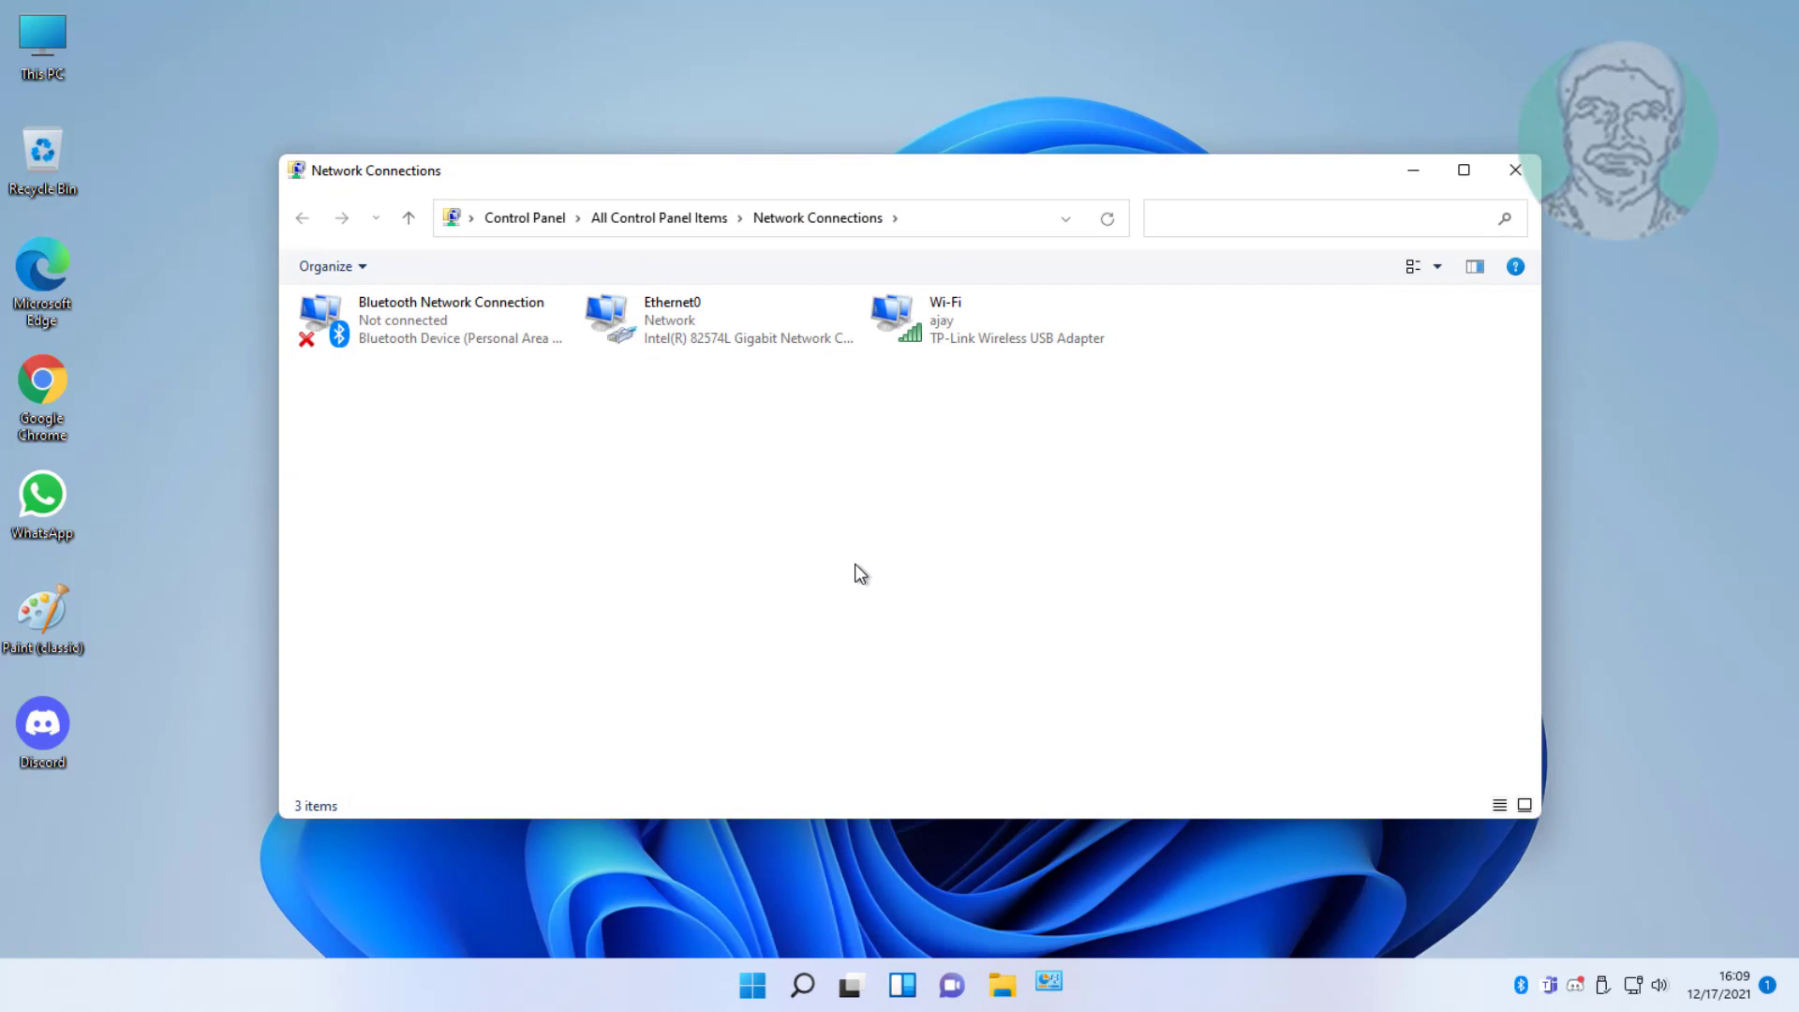
Confirm Ethernet0's 'Allow other network users to connect' sharing option stays unchecked
left_click(718, 340)
right_click(740, 315)
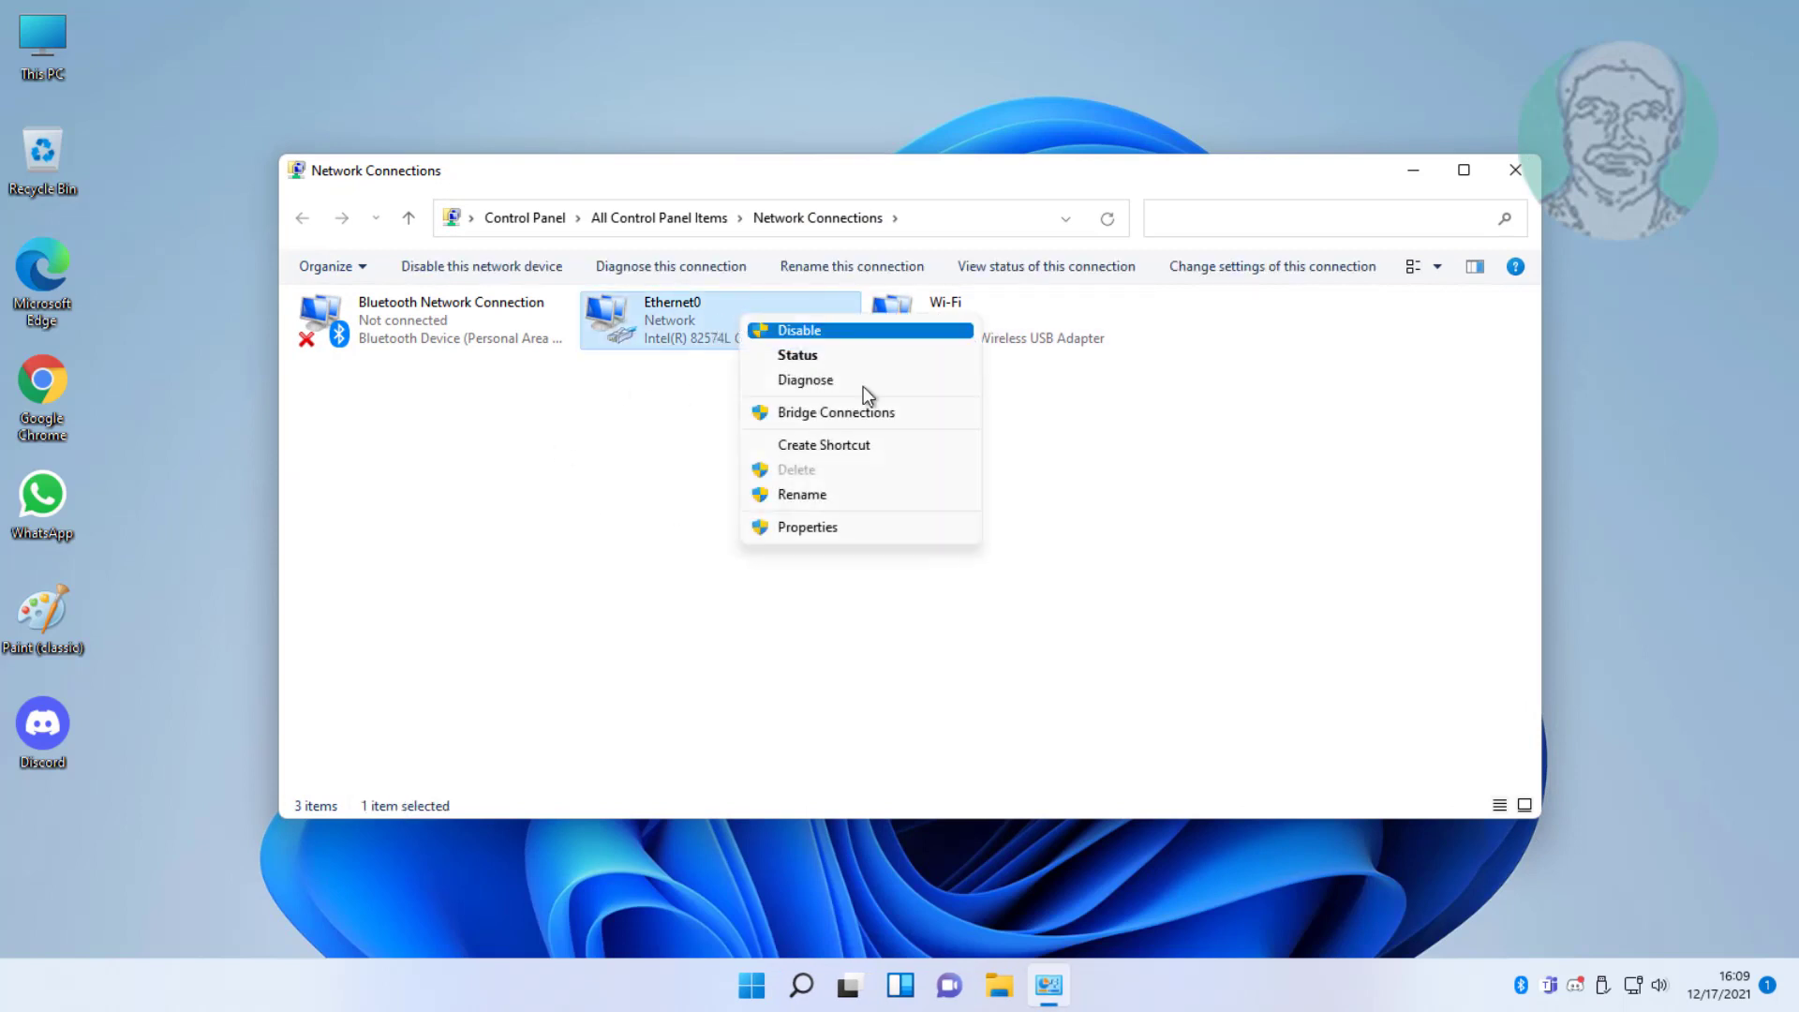
left_click(842, 528)
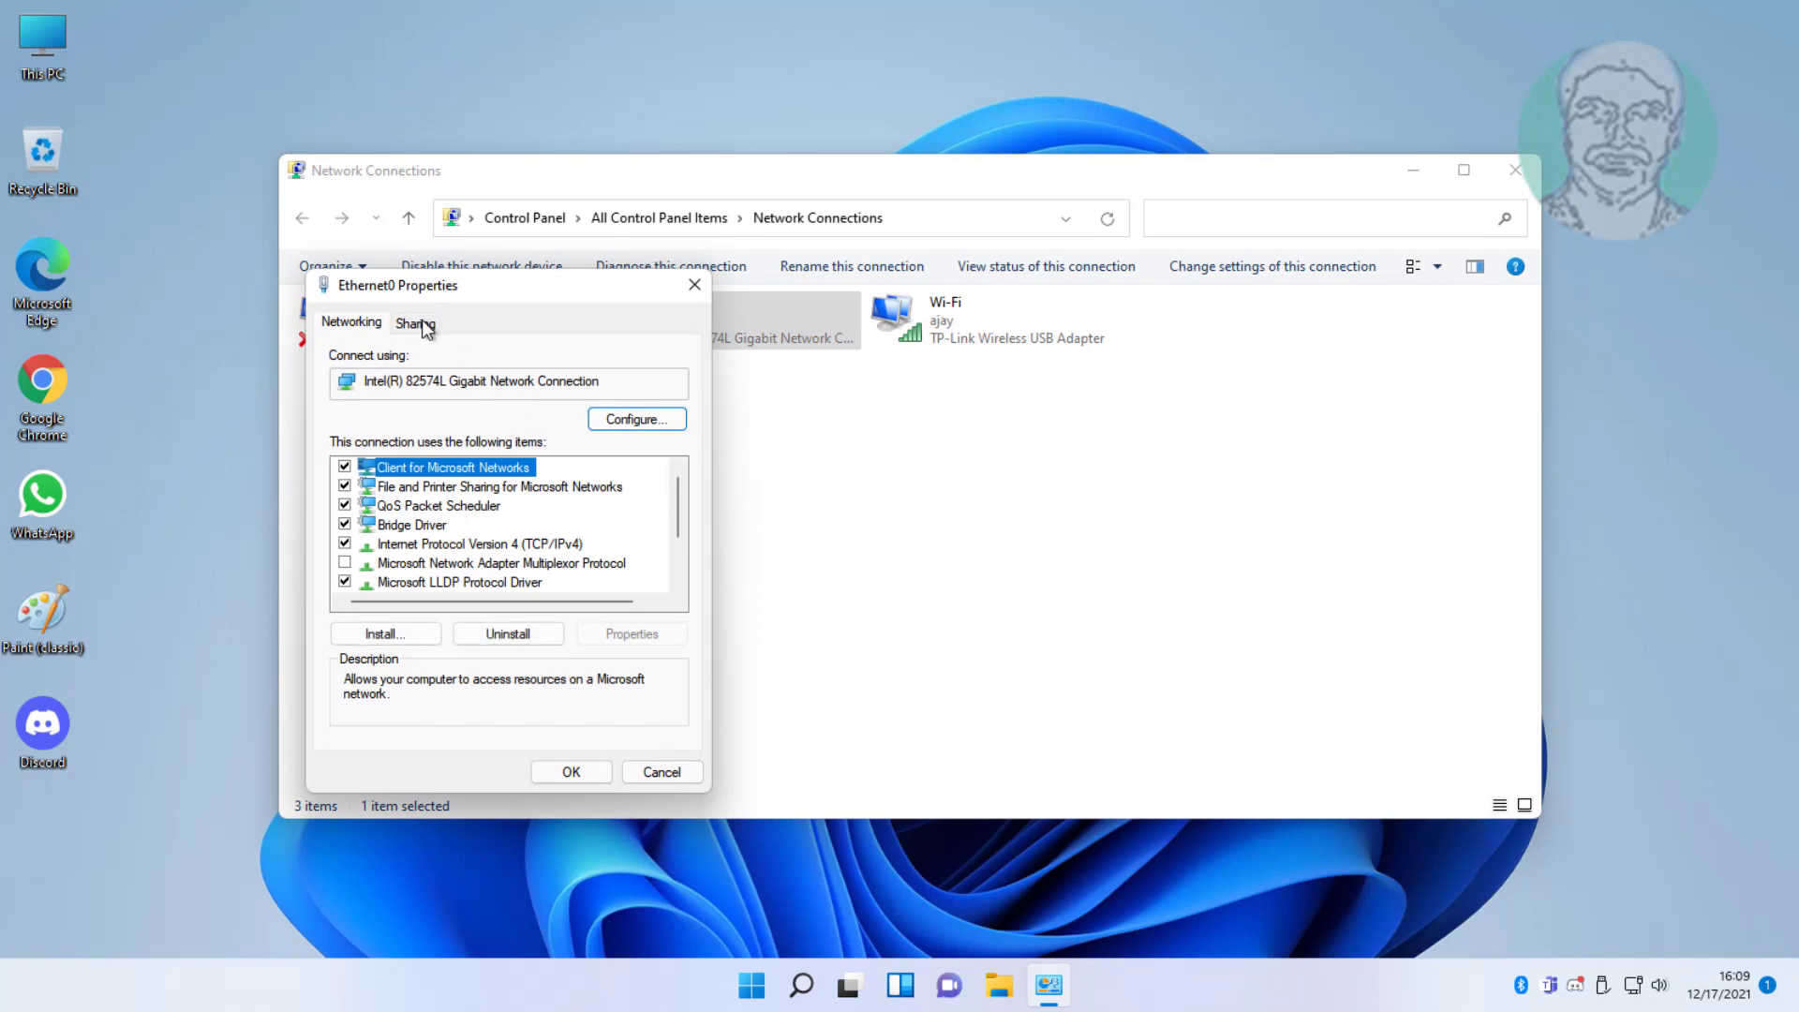
left_click(424, 327)
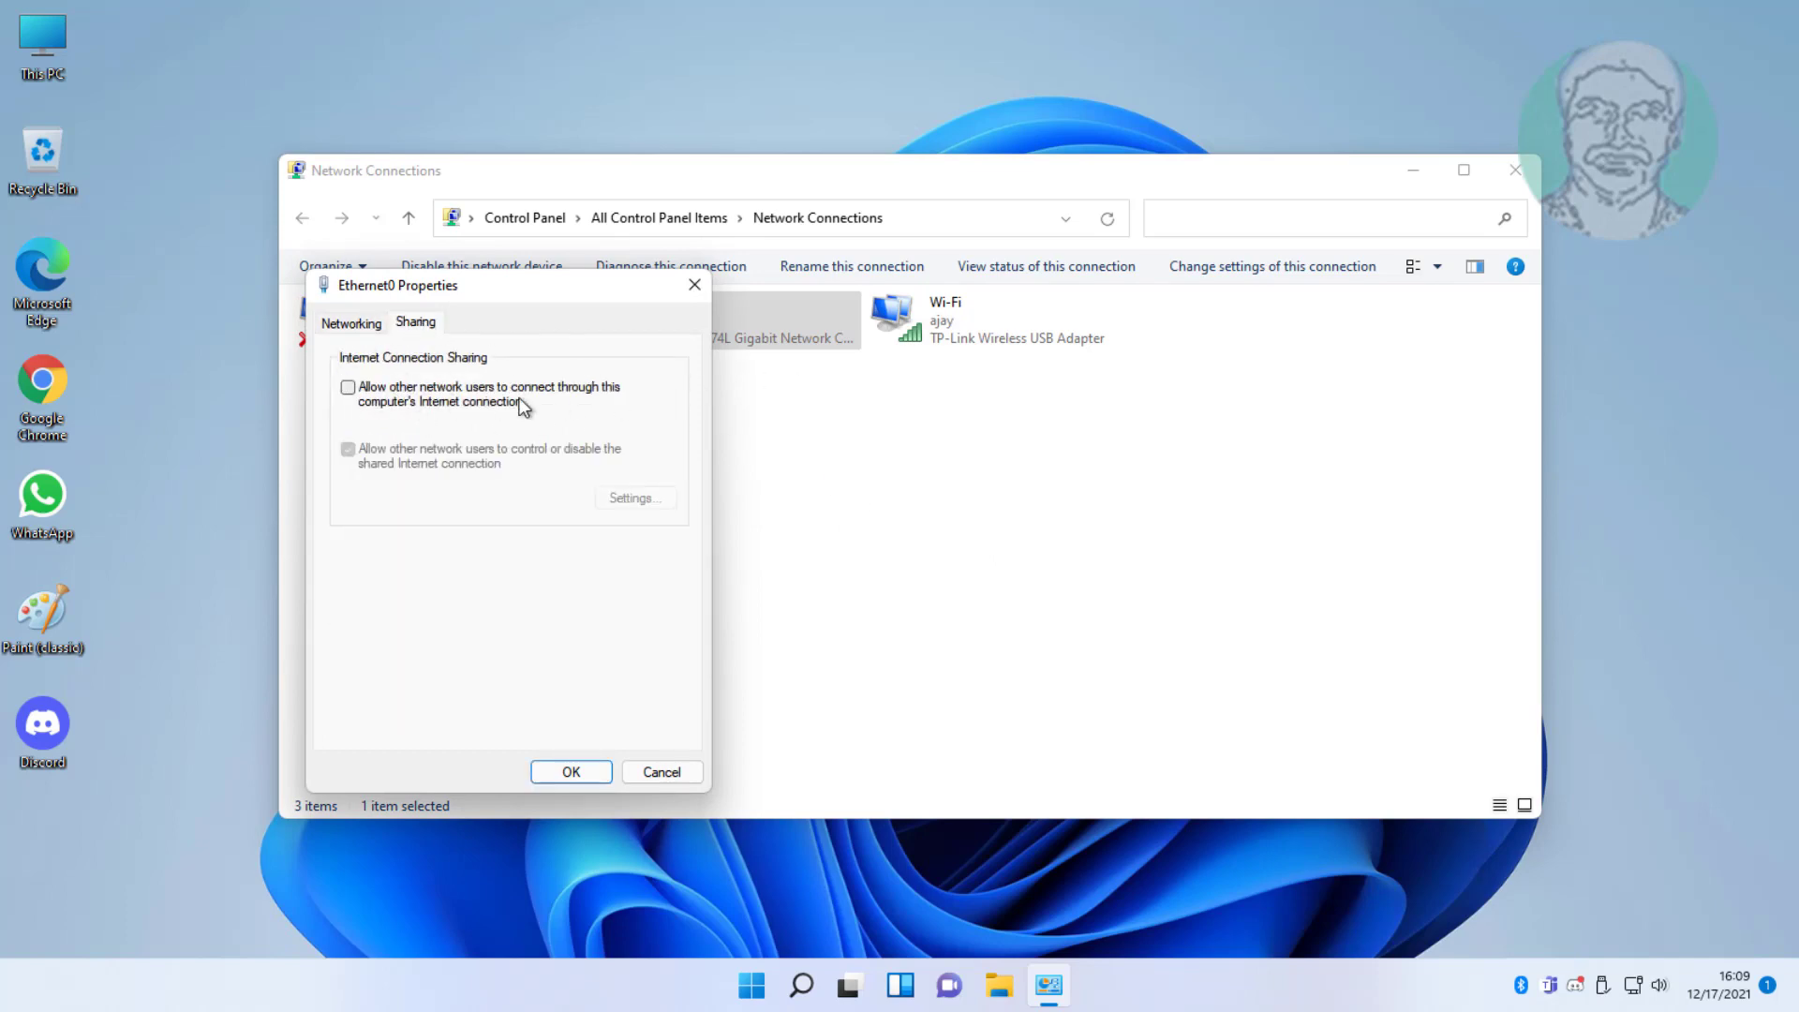
left_click(570, 772)
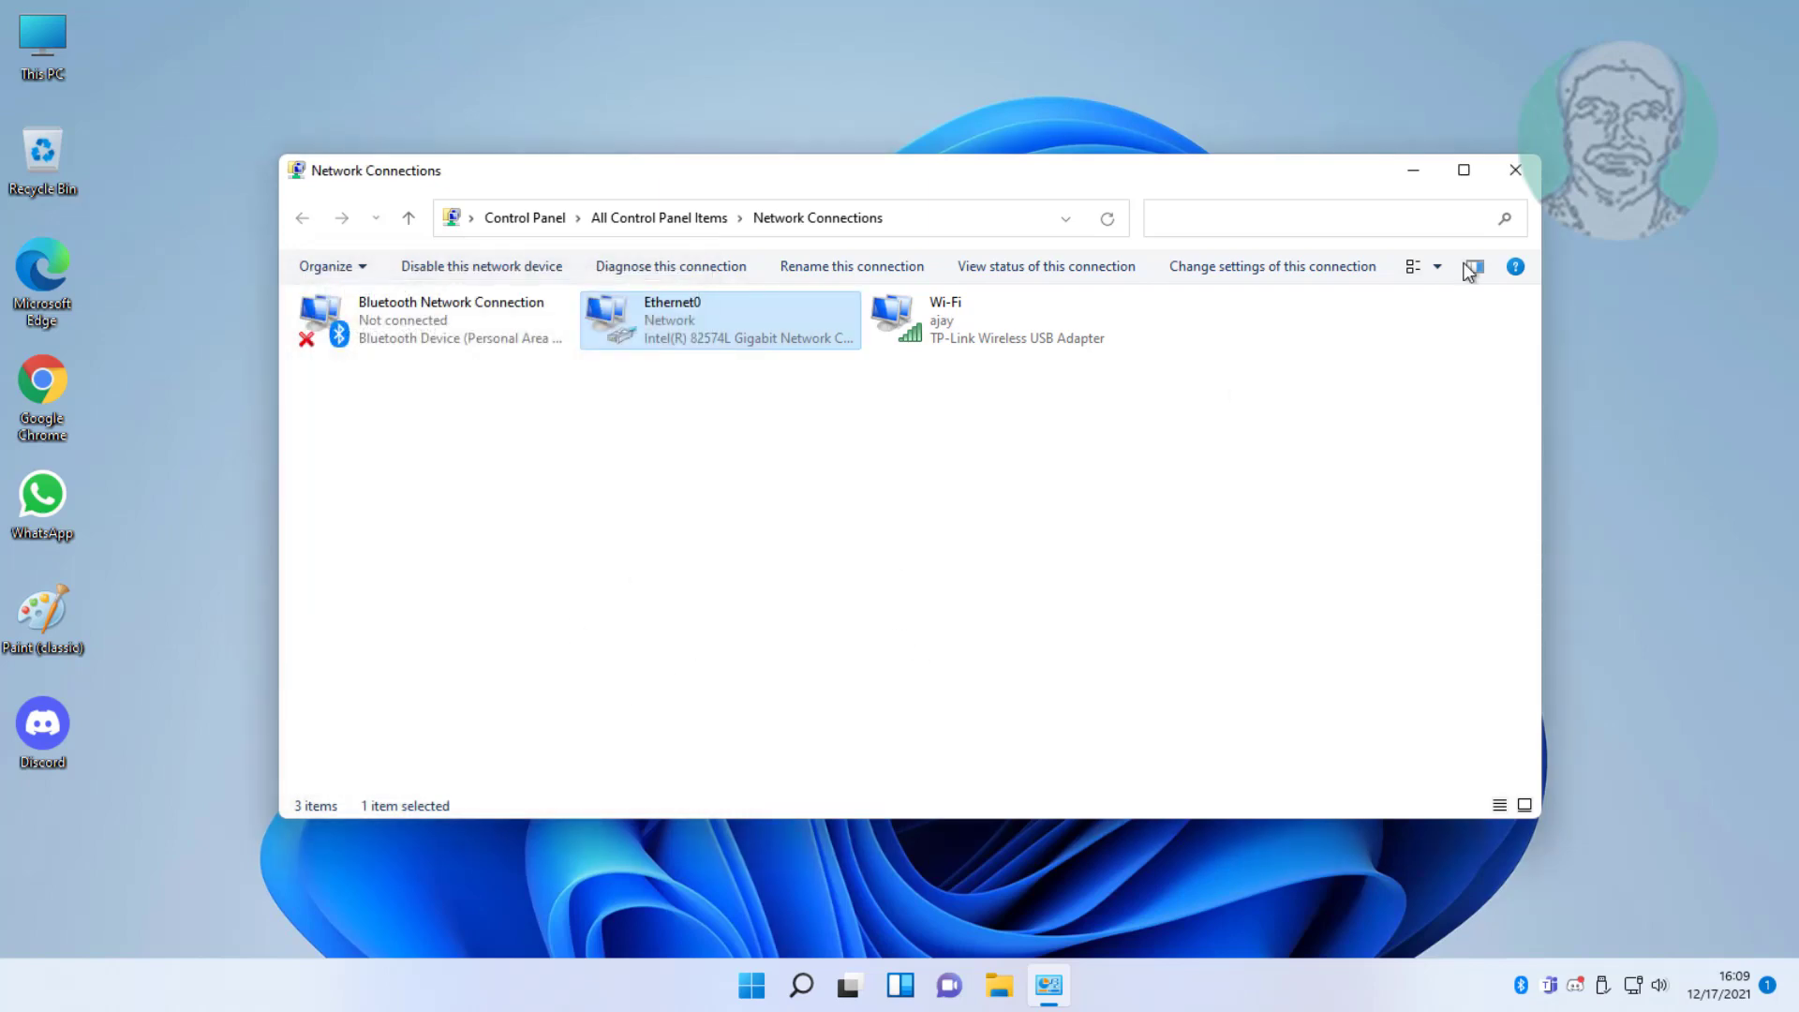
Close Network Connections and run Registry Editor (regedit) as administrator
left_click(1525, 169)
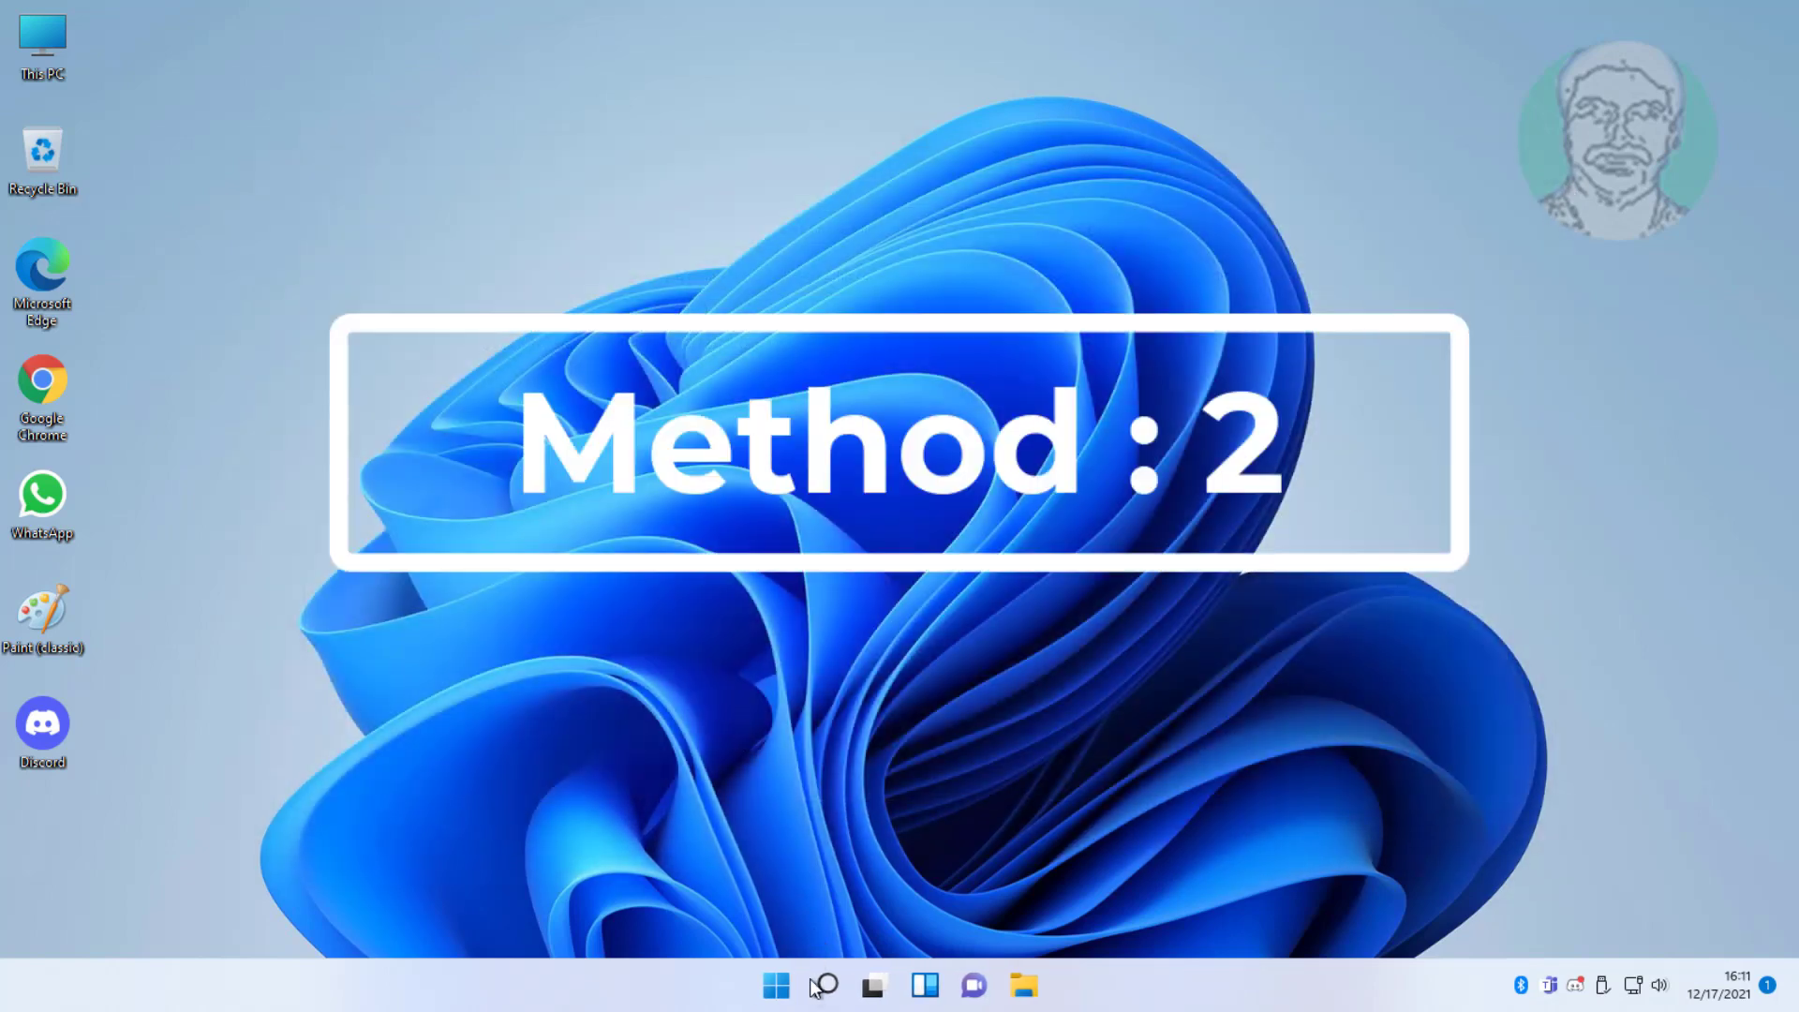
left_click(826, 985)
type("re")
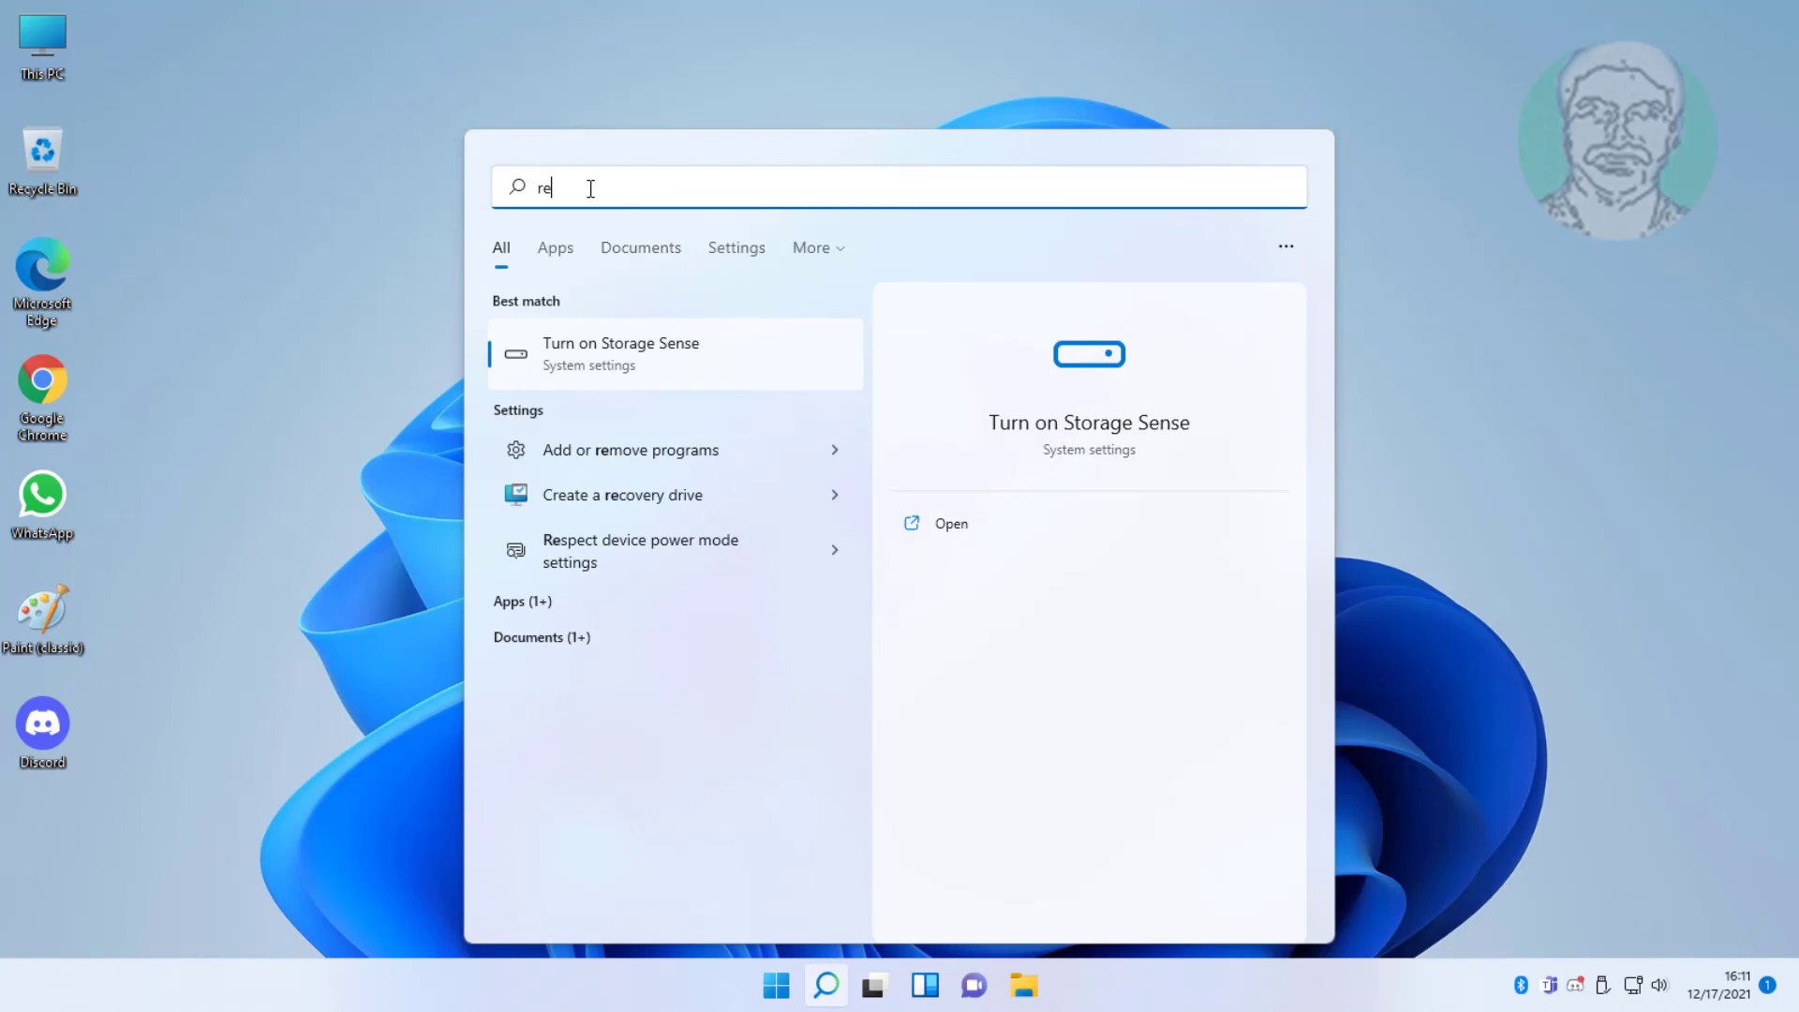
type("gedit")
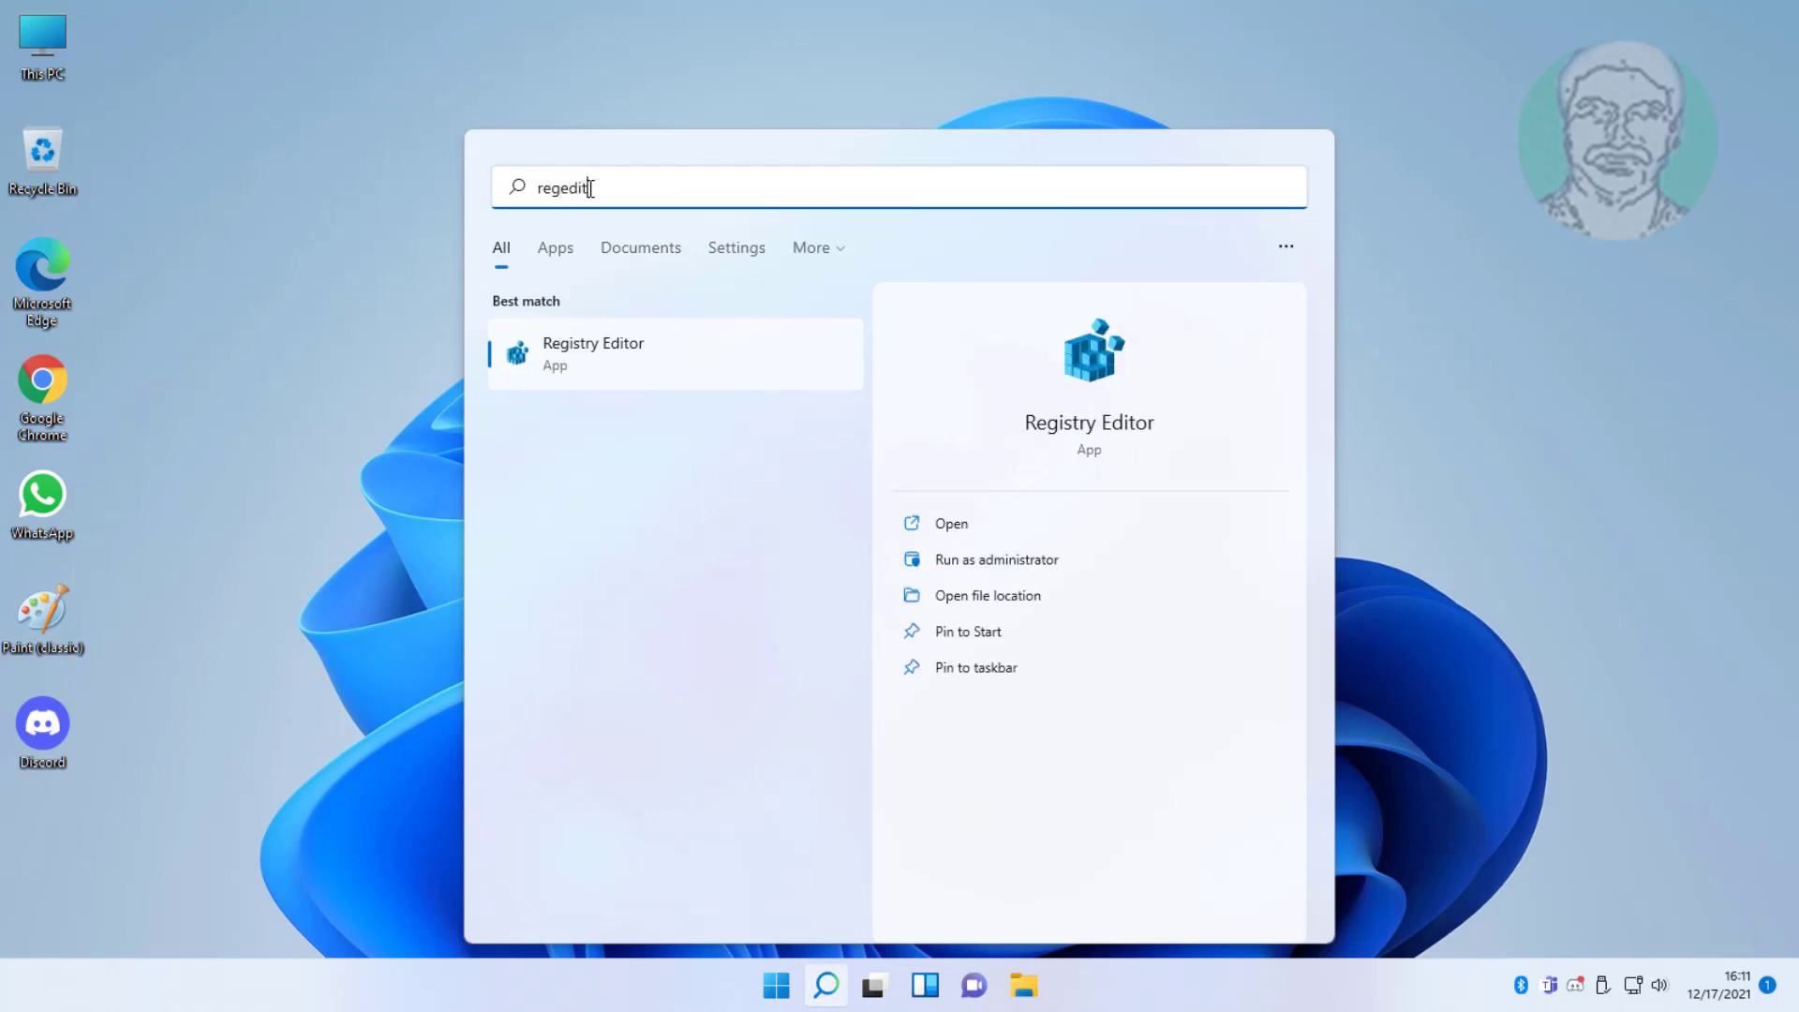
right_click(657, 375)
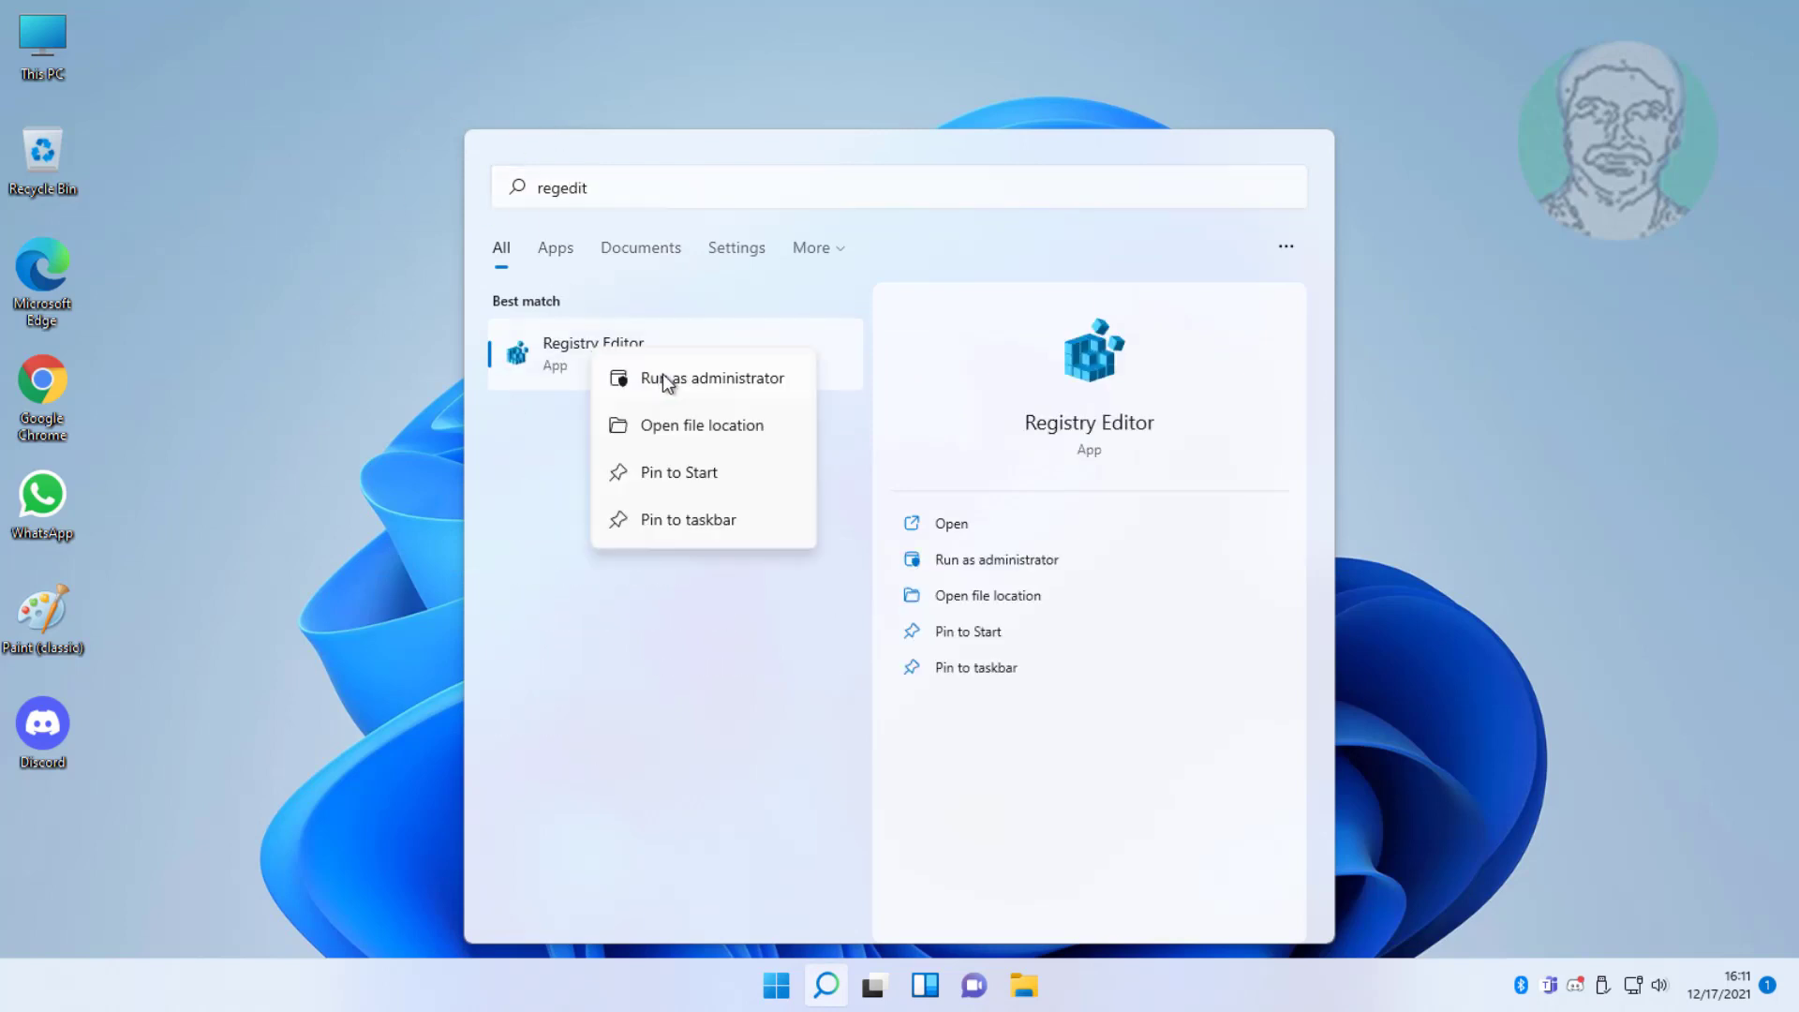
left_click(673, 369)
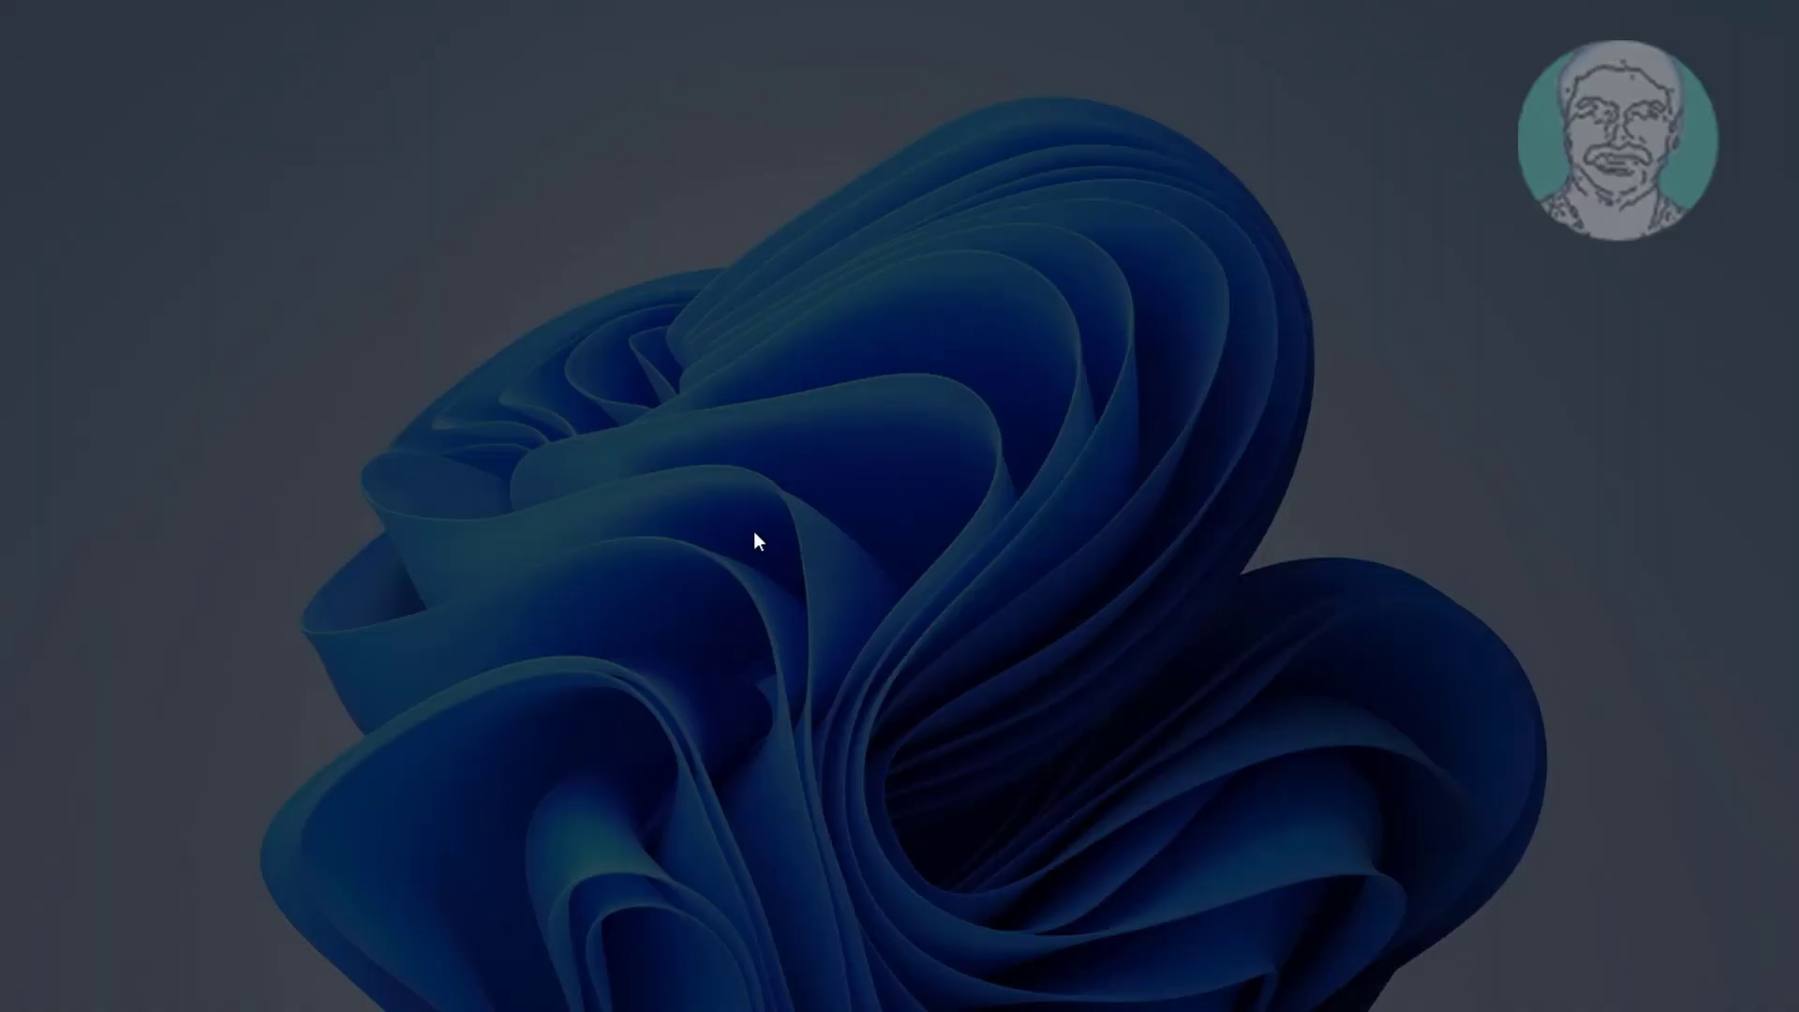
Approve the elevation prompt and expand HKLM\SYSTEM\CurrentControlSet\Services
left_click(793, 676)
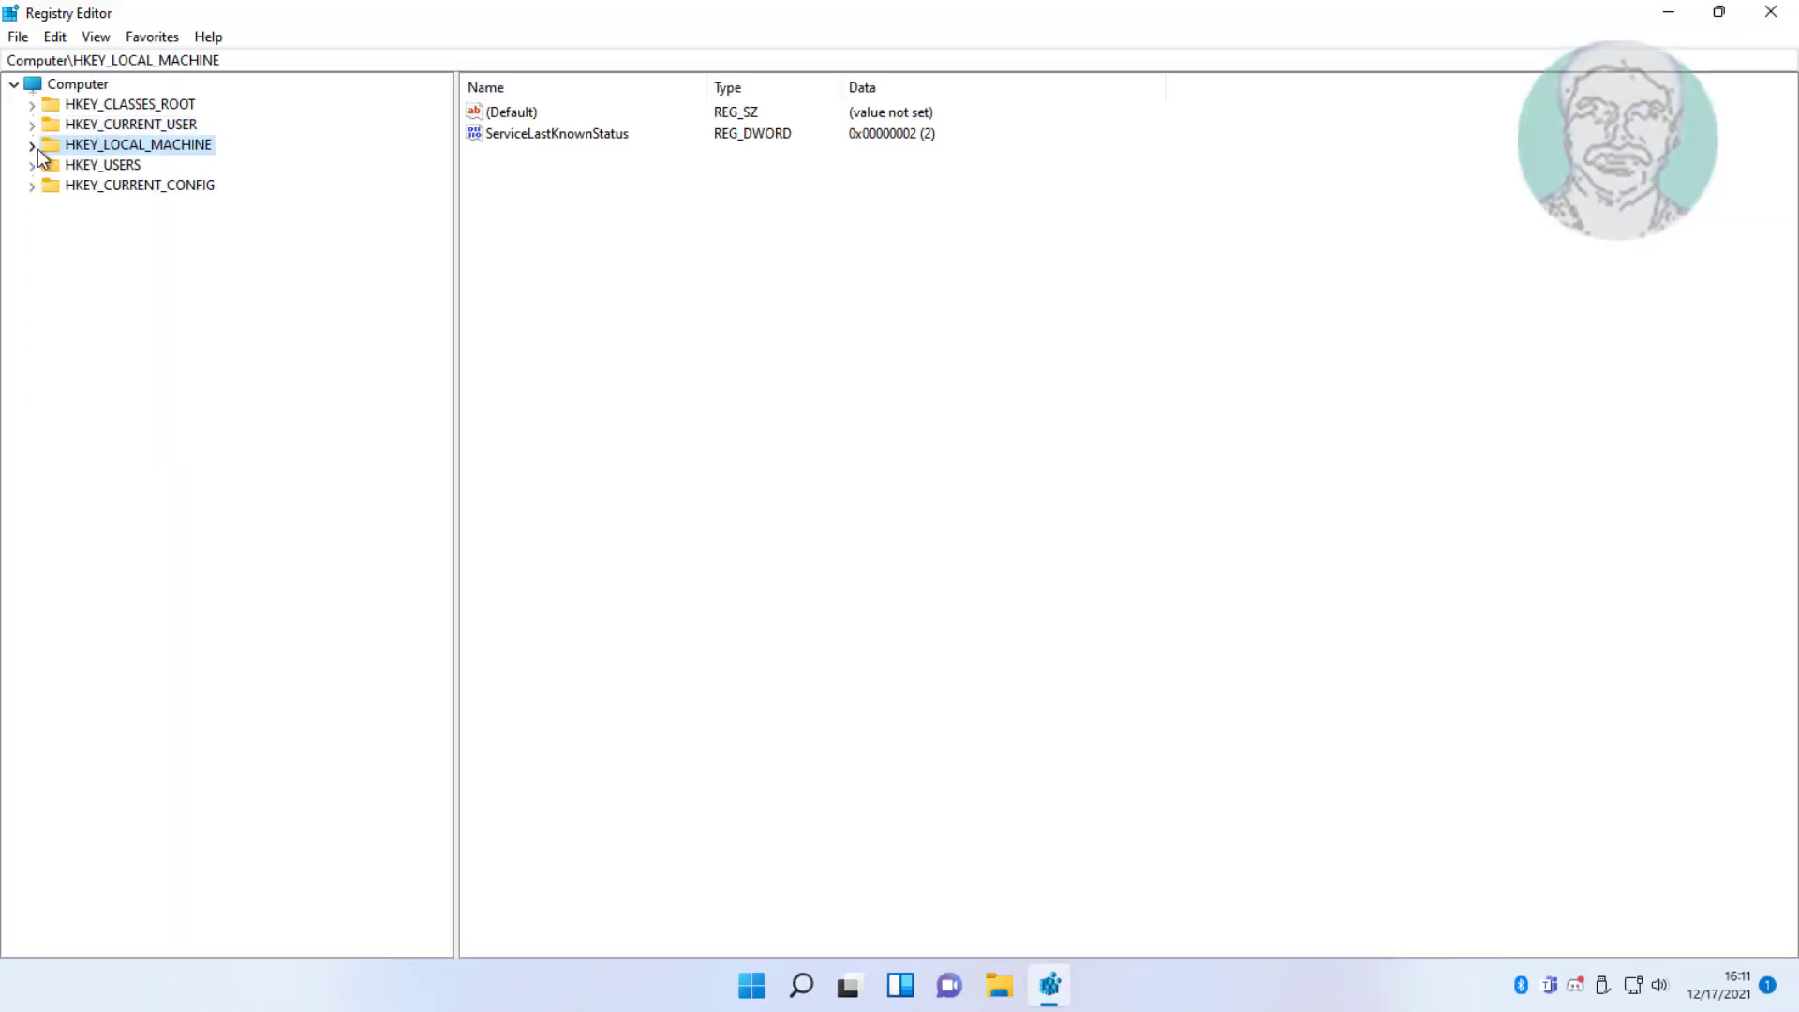
left_click(36, 147)
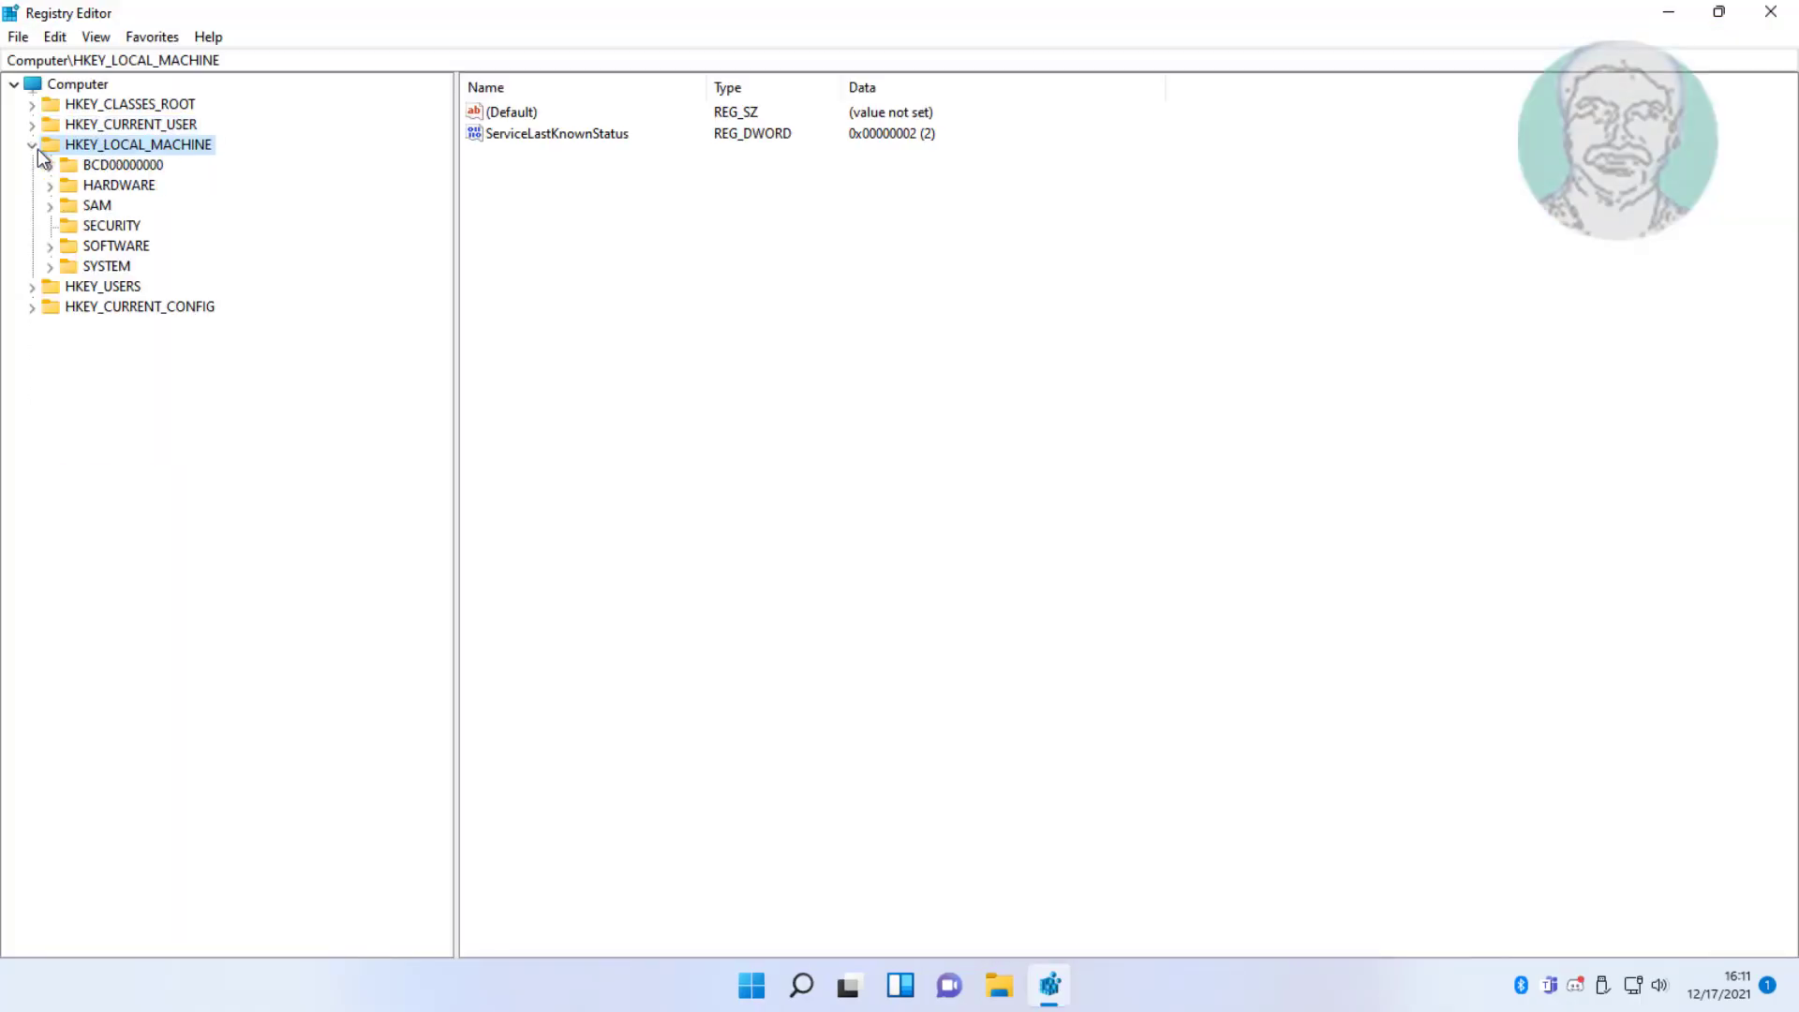
left_click(109, 268)
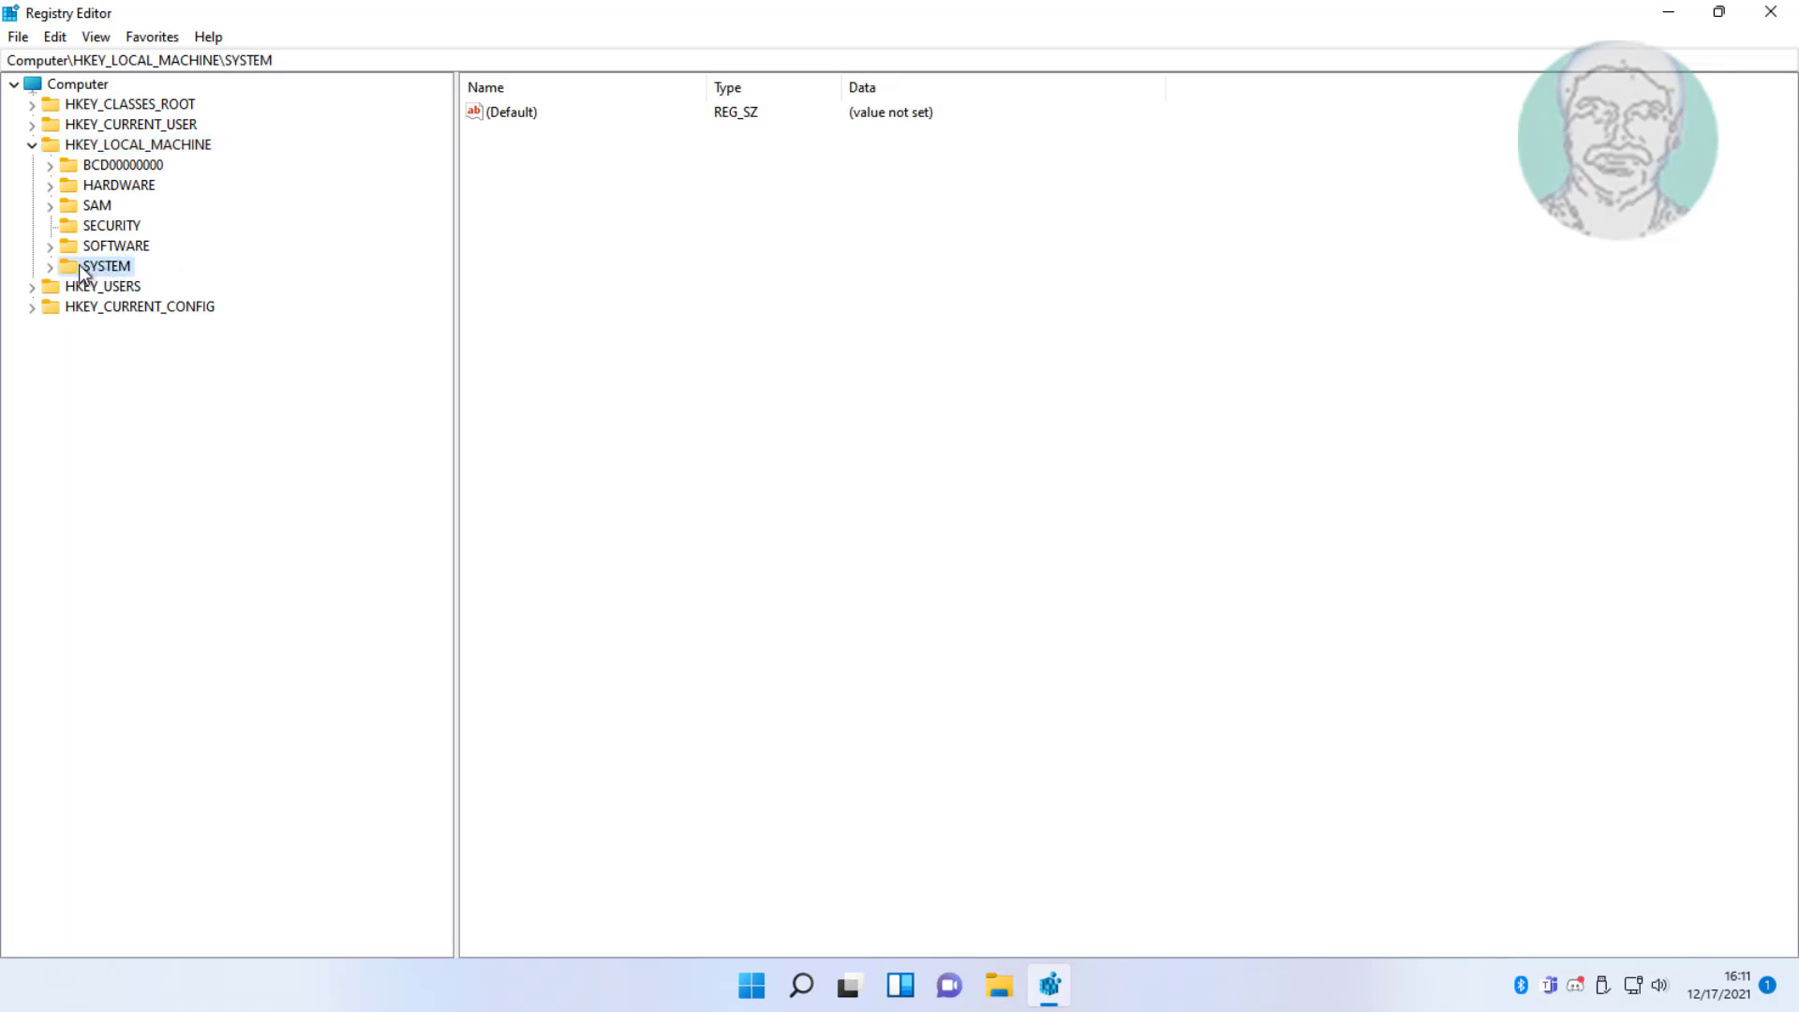
left_click(49, 267)
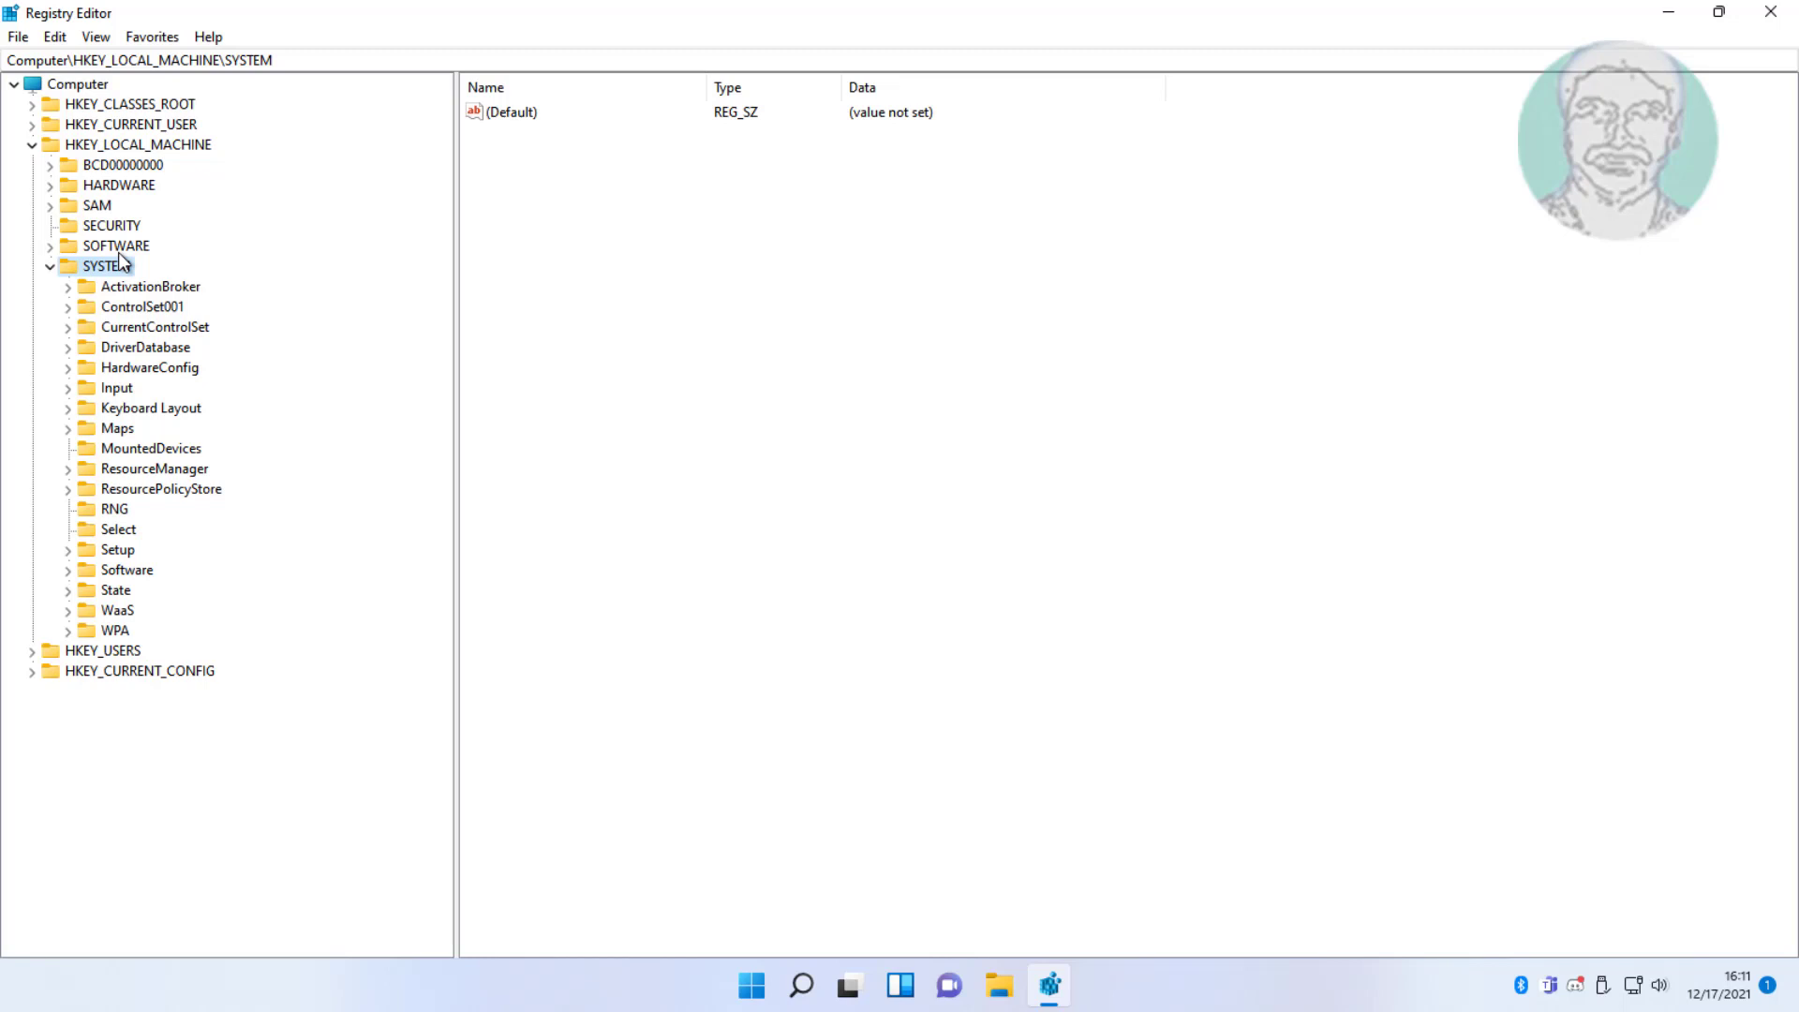
left_click(169, 329)
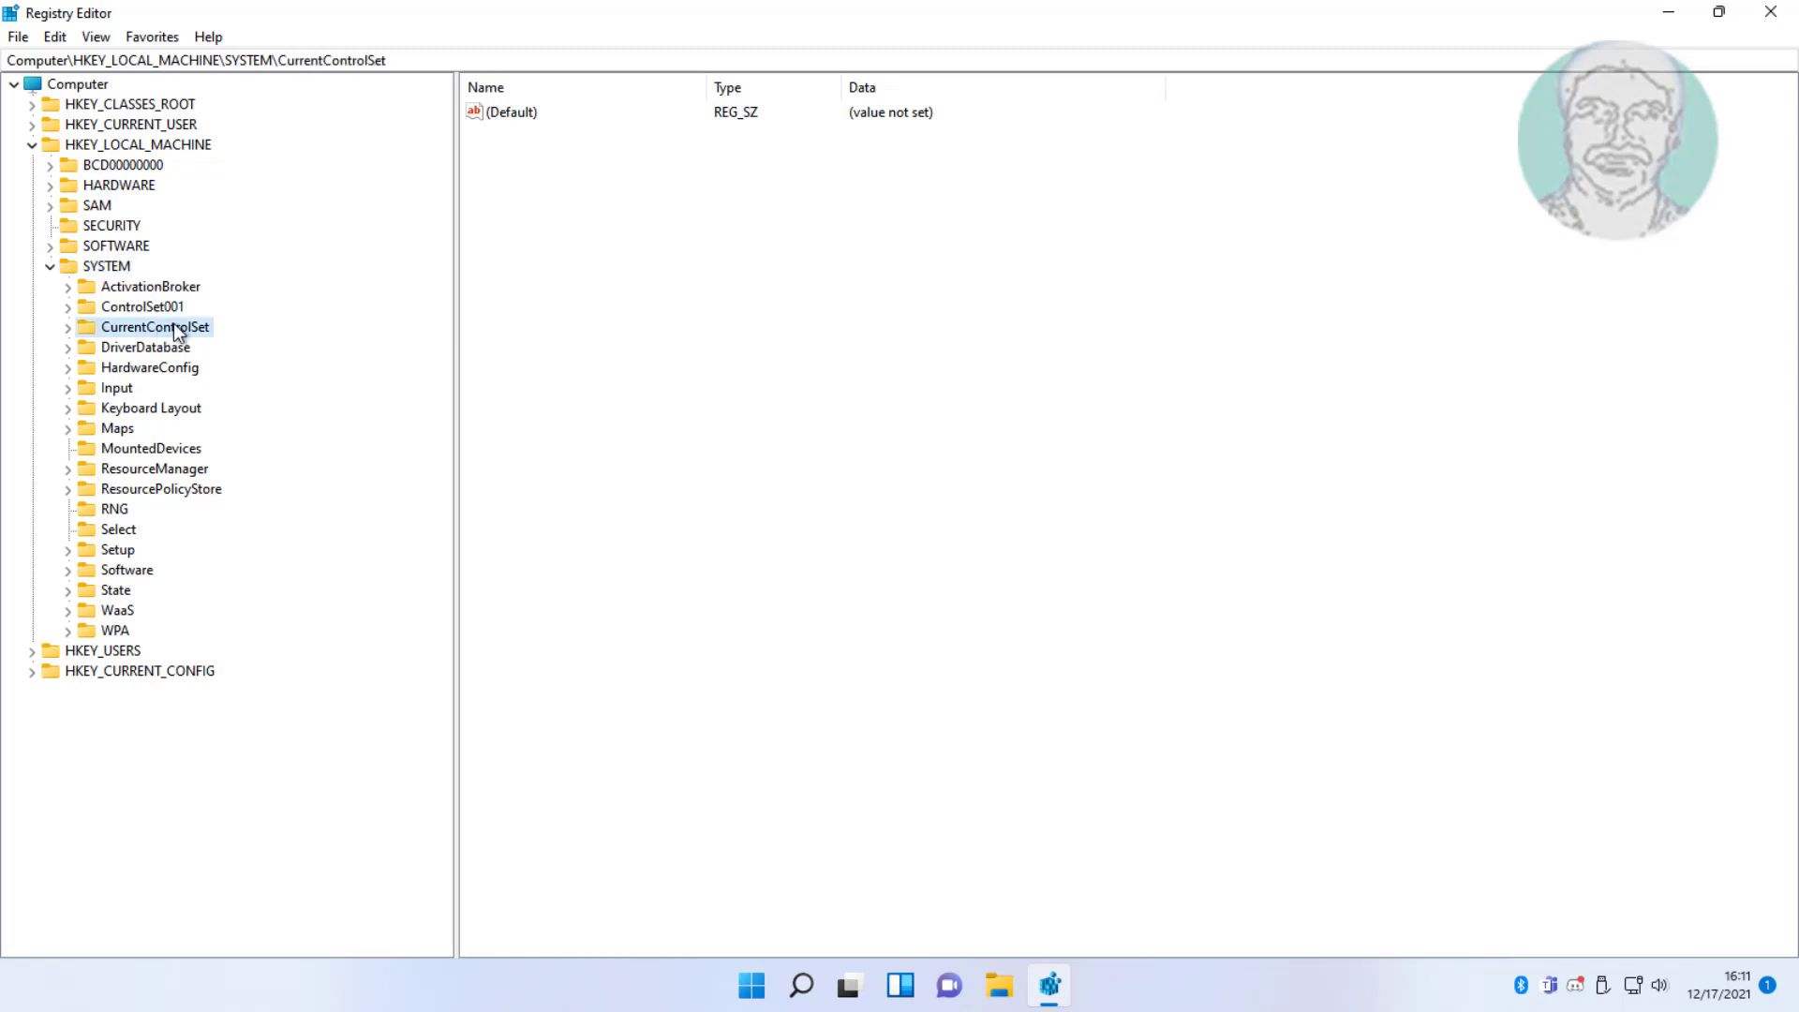
left_click(67, 328)
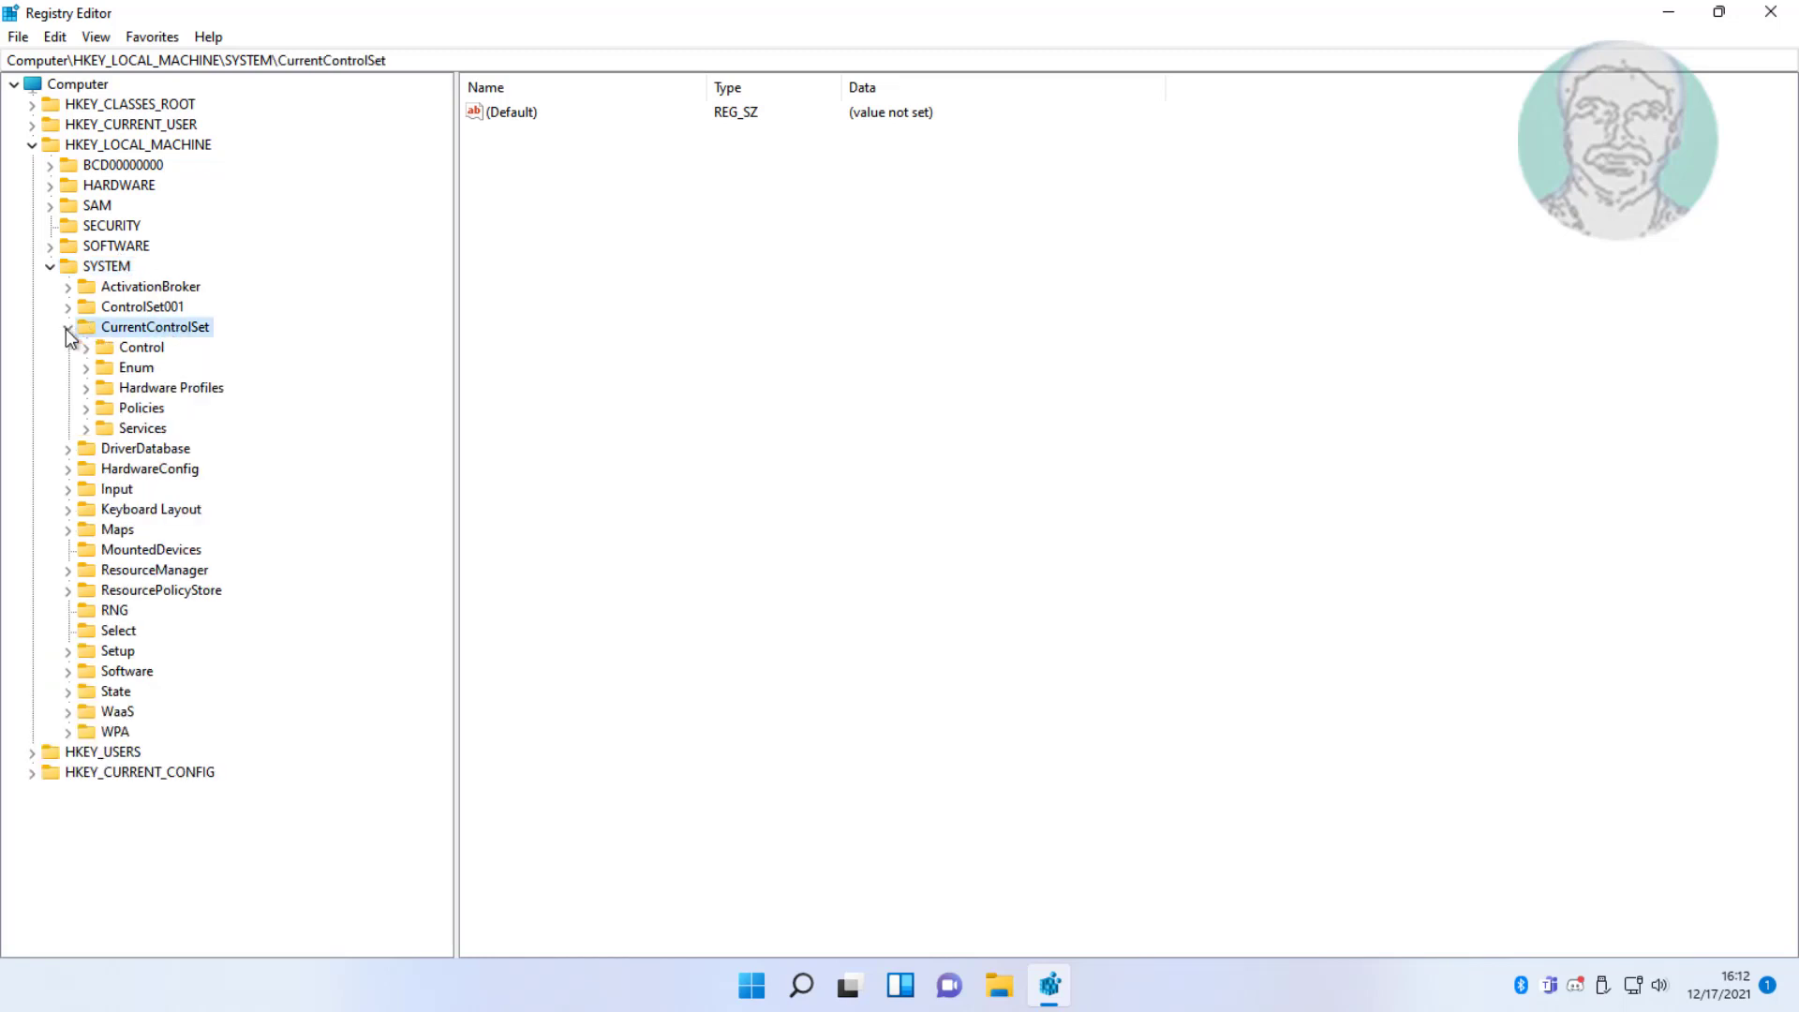
left_click(161, 429)
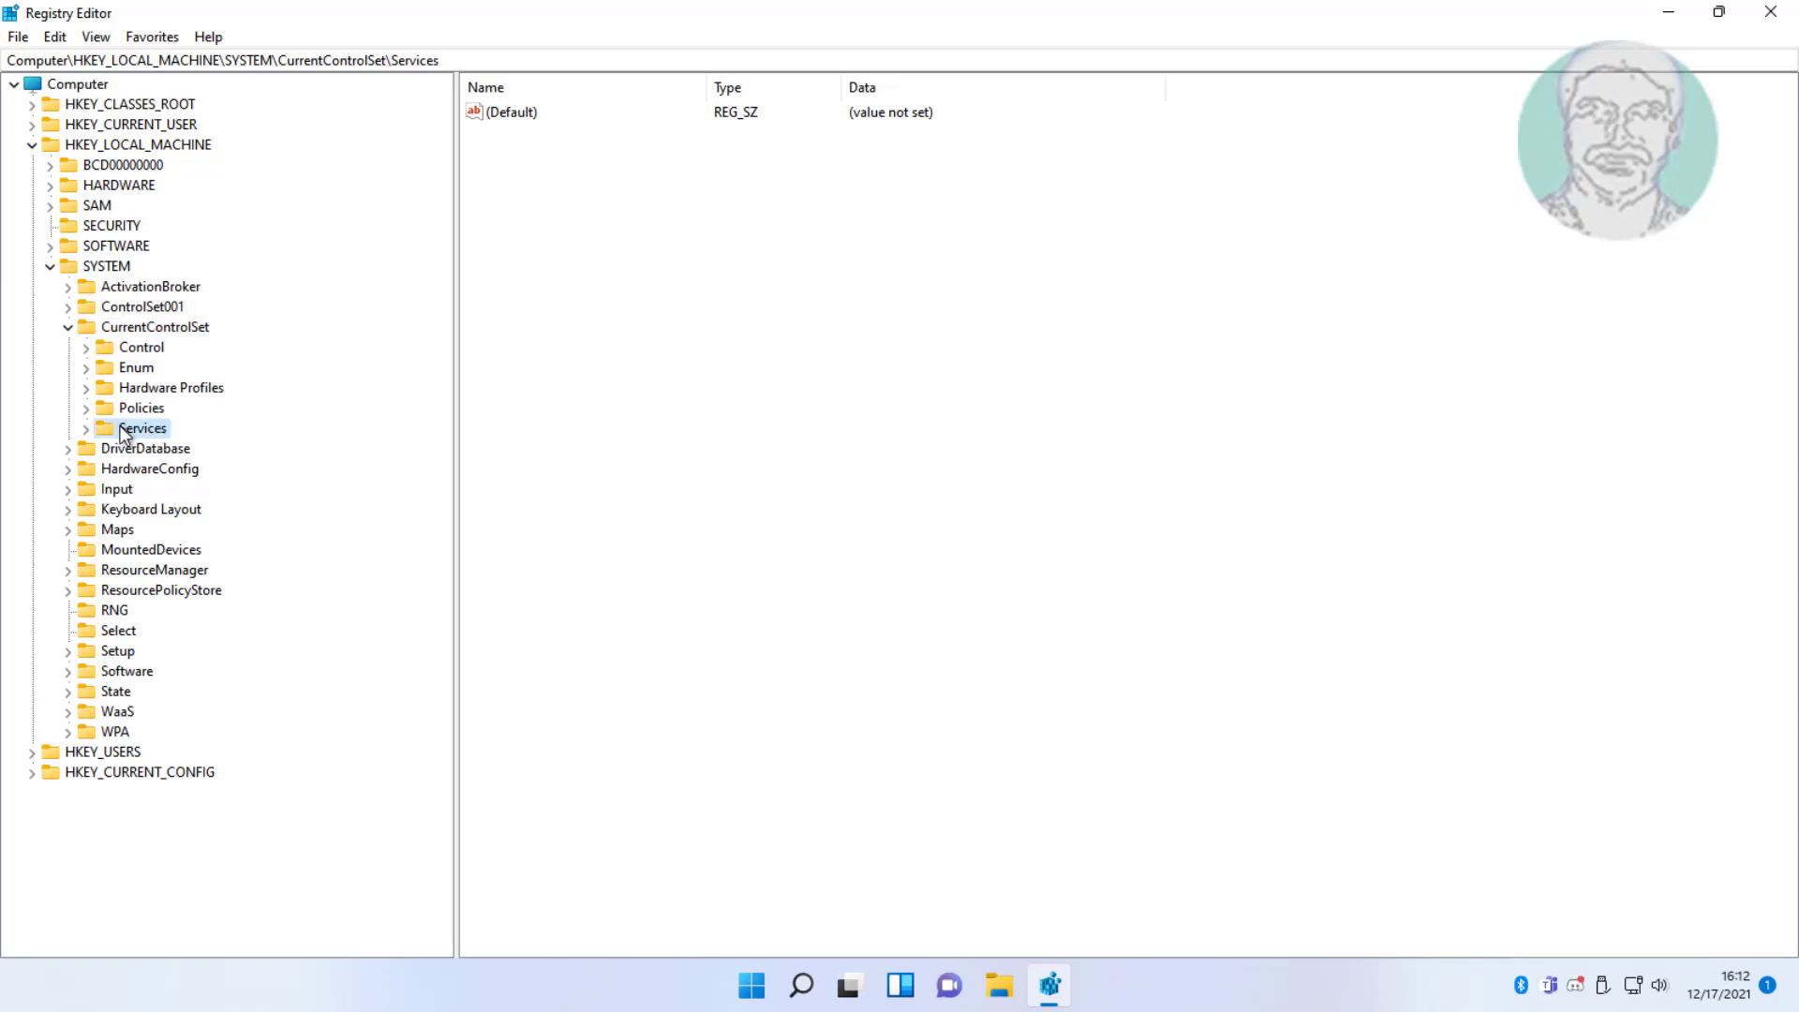
left_click(85, 428)
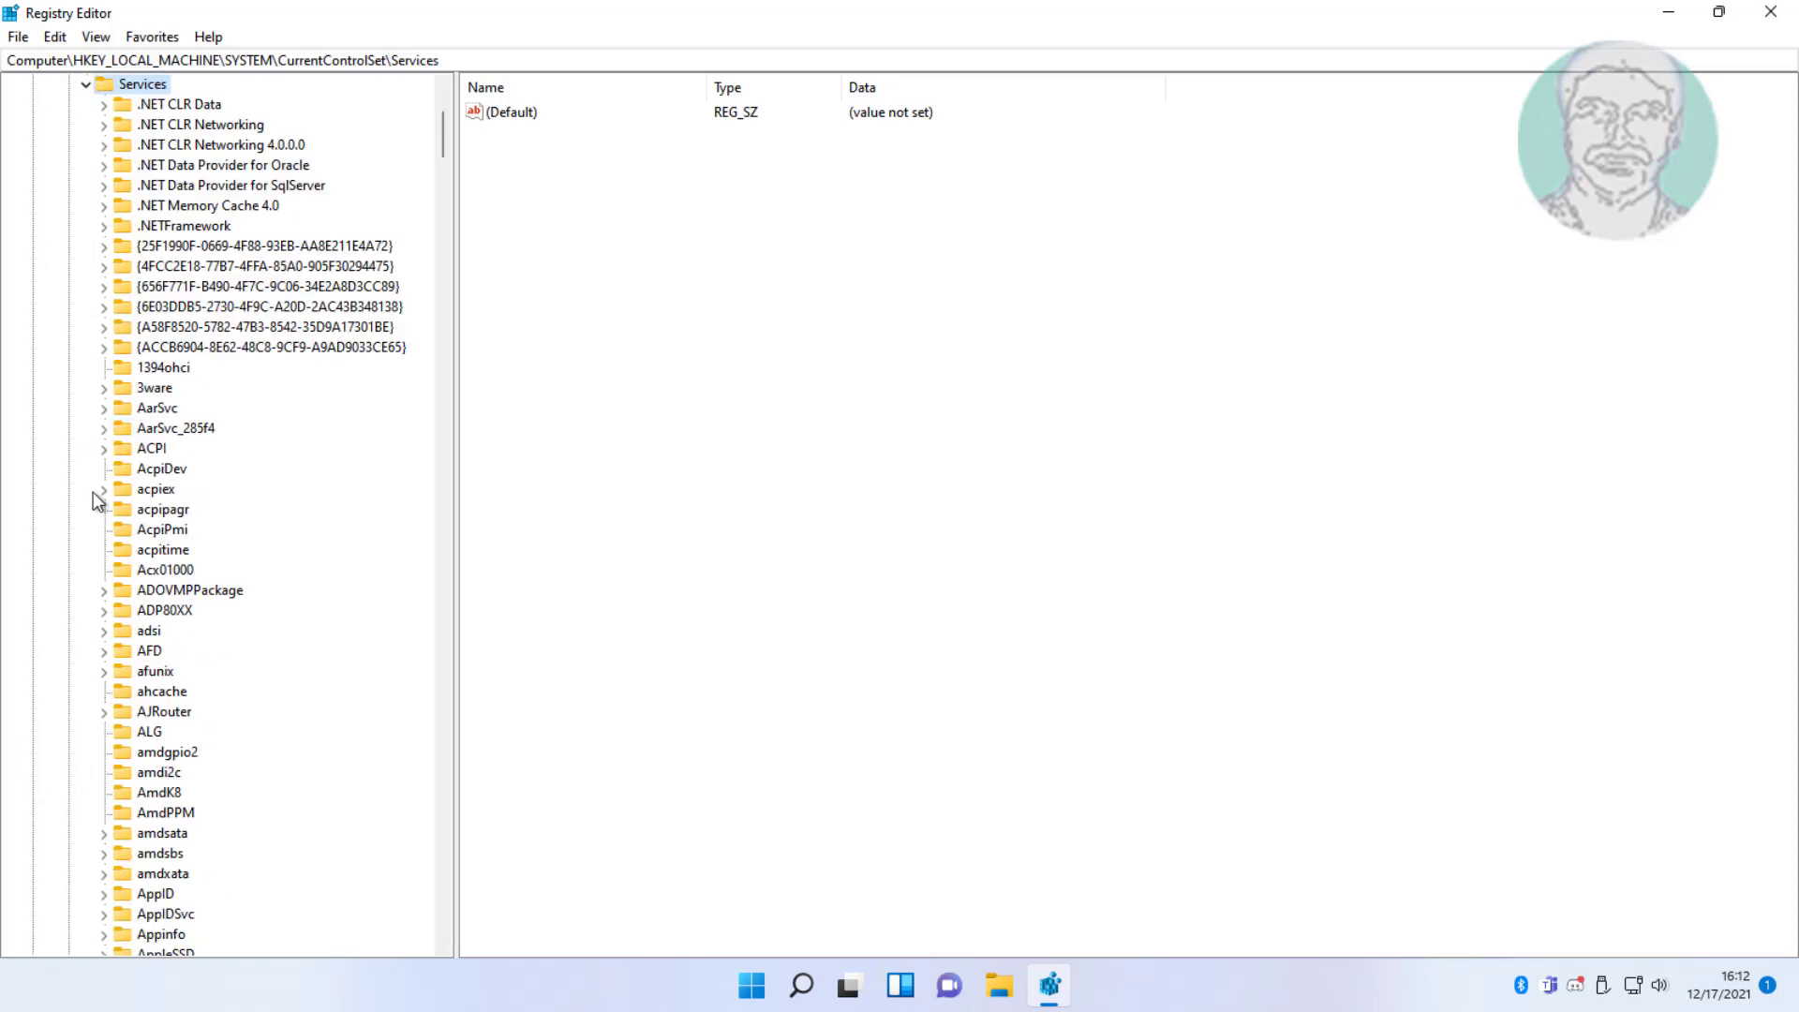
Scroll down the Services key list to reach WlanSvc
scroll(209, 674, "down", 3)
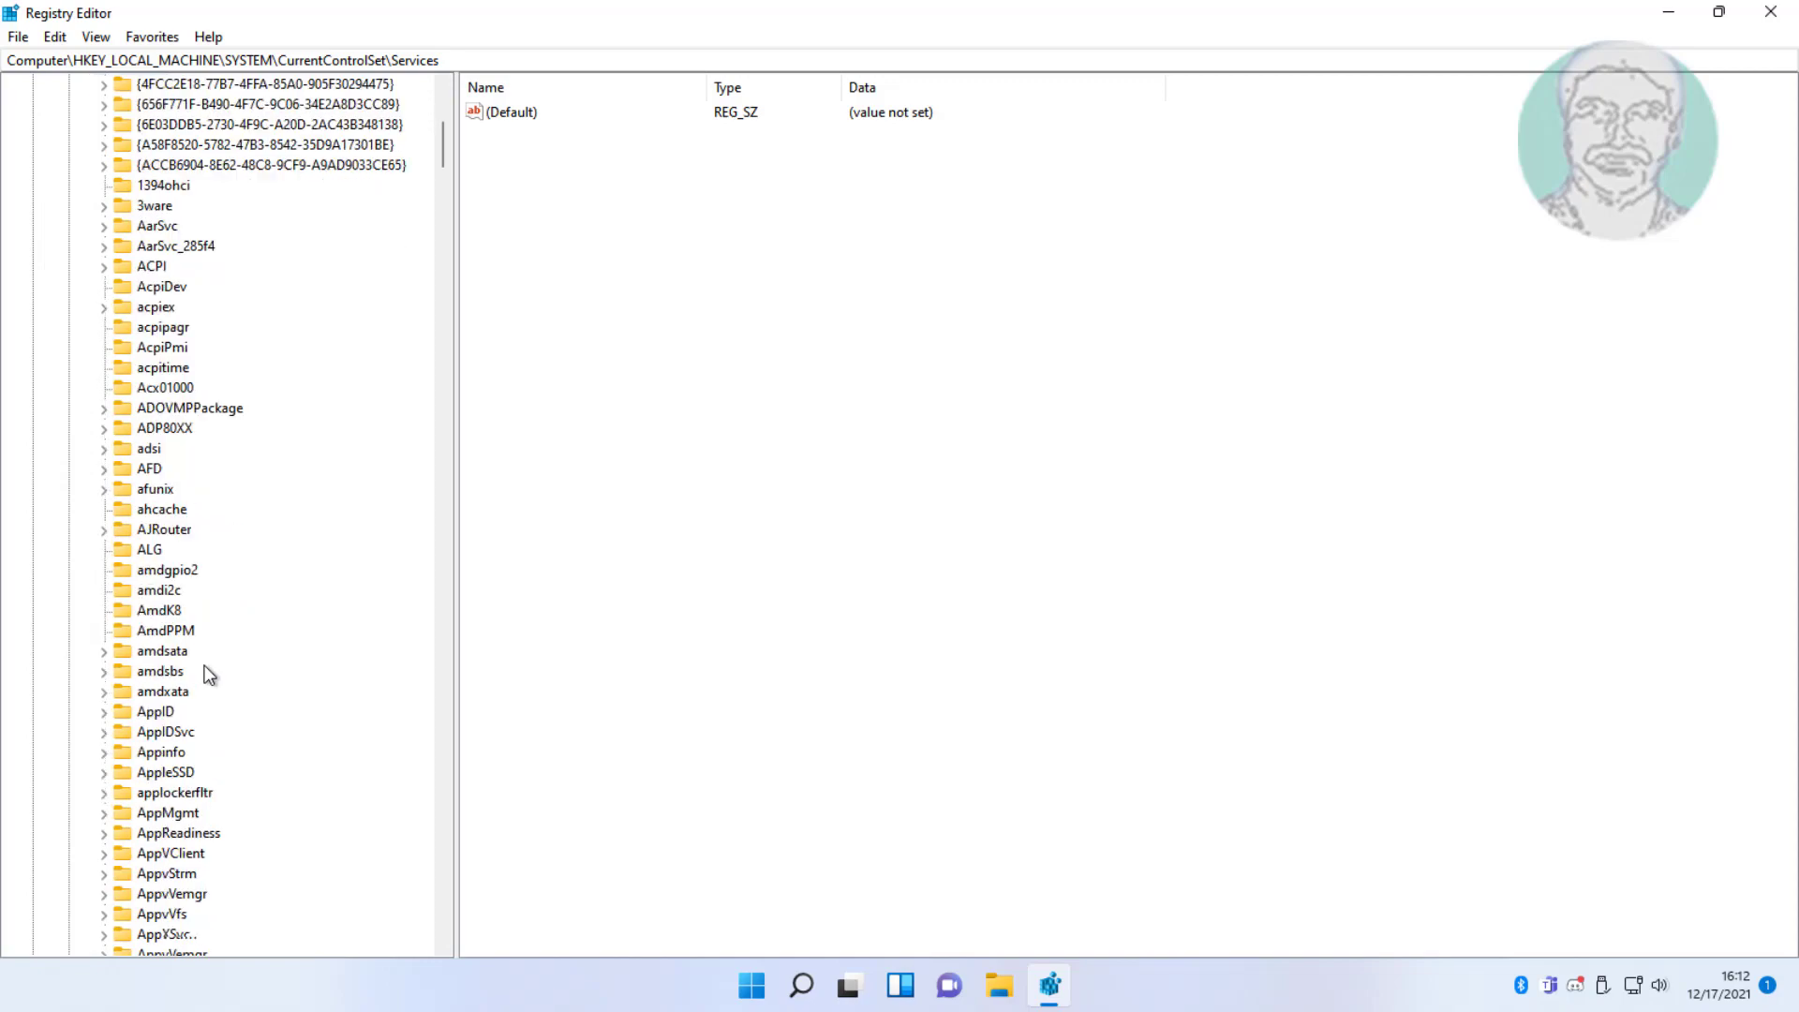
scroll(209, 675, "down", 12)
scroll(209, 675, "down", 8)
scroll(202, 688, "down", 14)
scroll(194, 694, "down", 8)
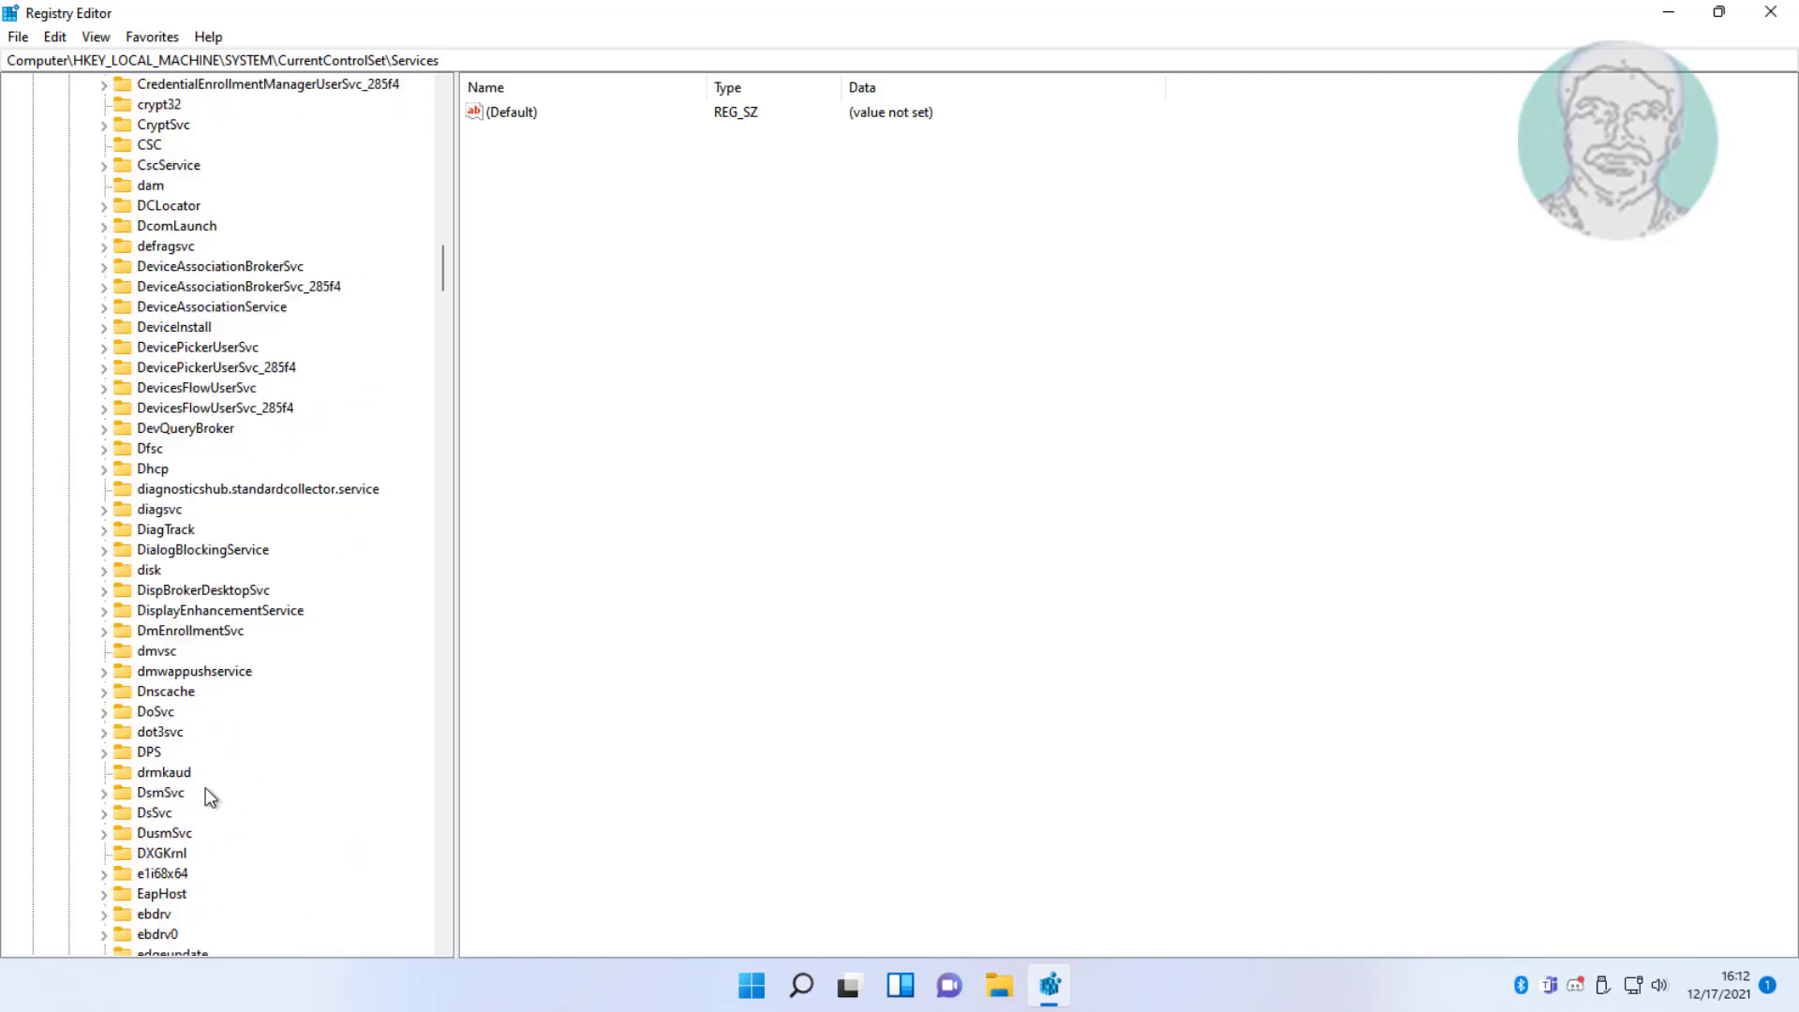
scroll(205, 787, "down", 10)
scroll(205, 787, "down", 10)
scroll(220, 777, "down", 10)
scroll(223, 776, "down", 10)
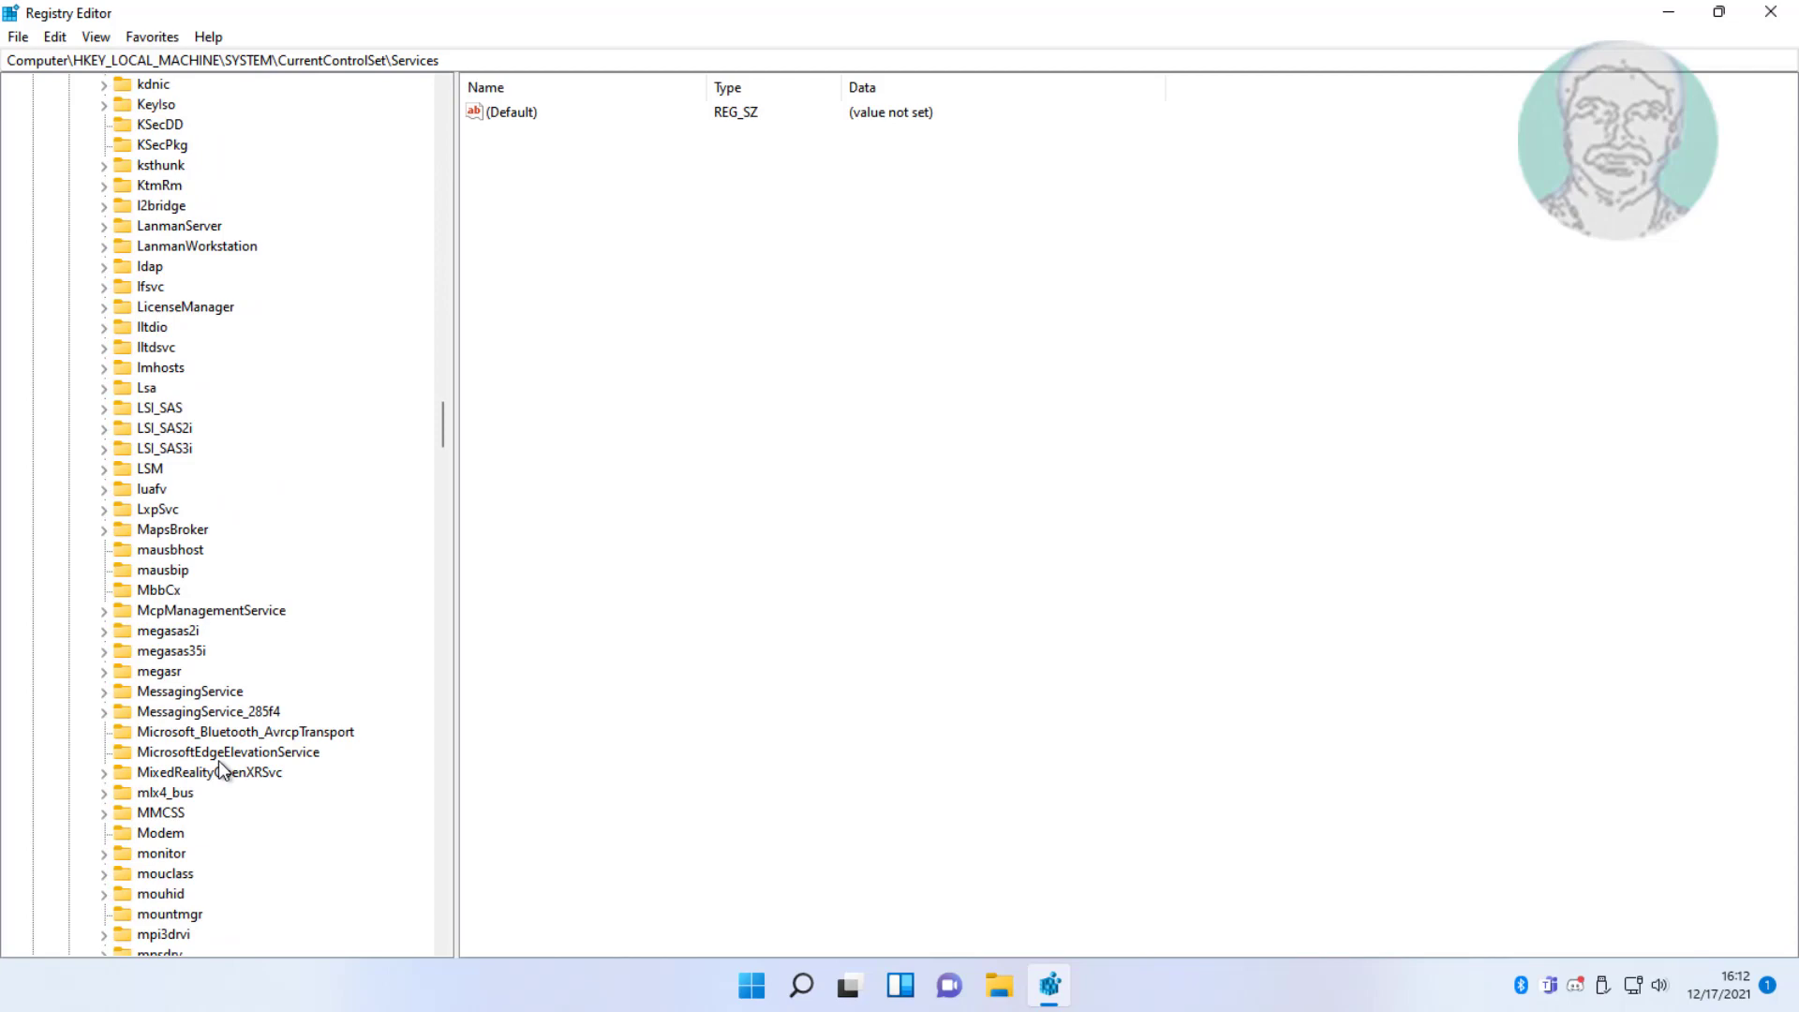
scroll(218, 760, "down", 10)
scroll(211, 766, "down", 10)
scroll(212, 763, "down", 10)
scroll(212, 767, "down", 7)
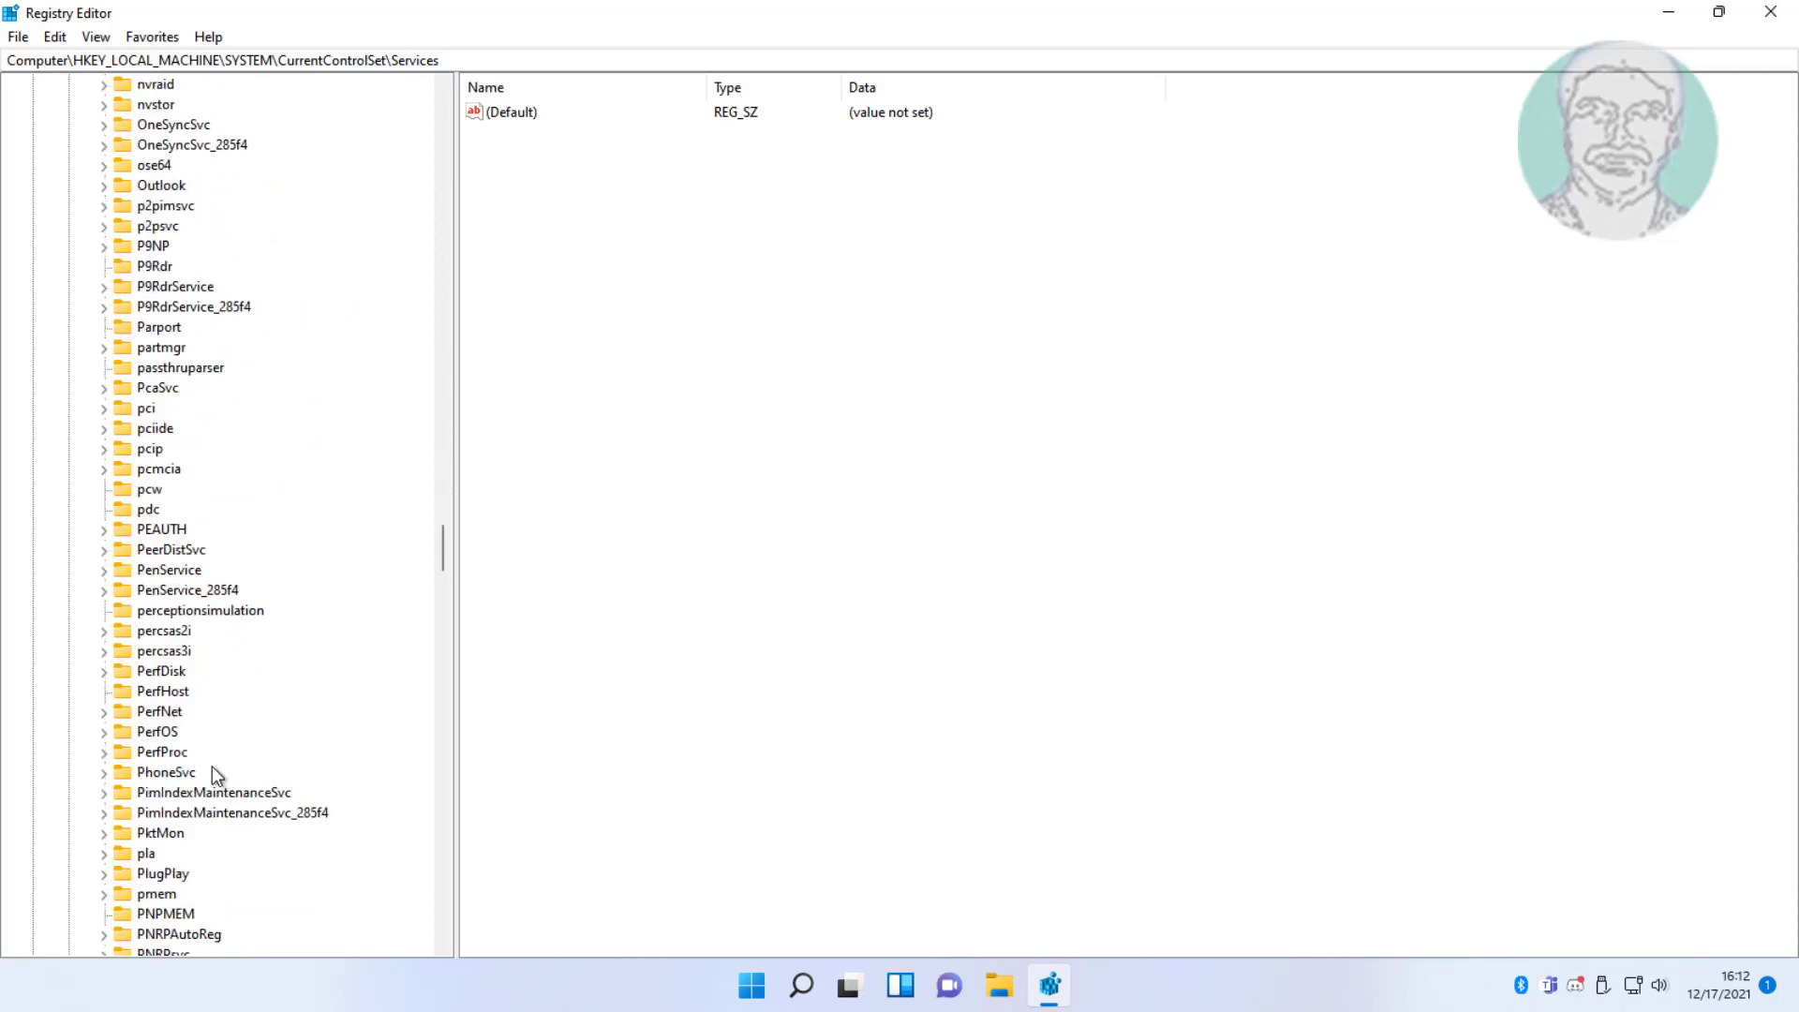
scroll(212, 767, "down", 7)
scroll(212, 763, "down", 10)
scroll(208, 770, "down", 10)
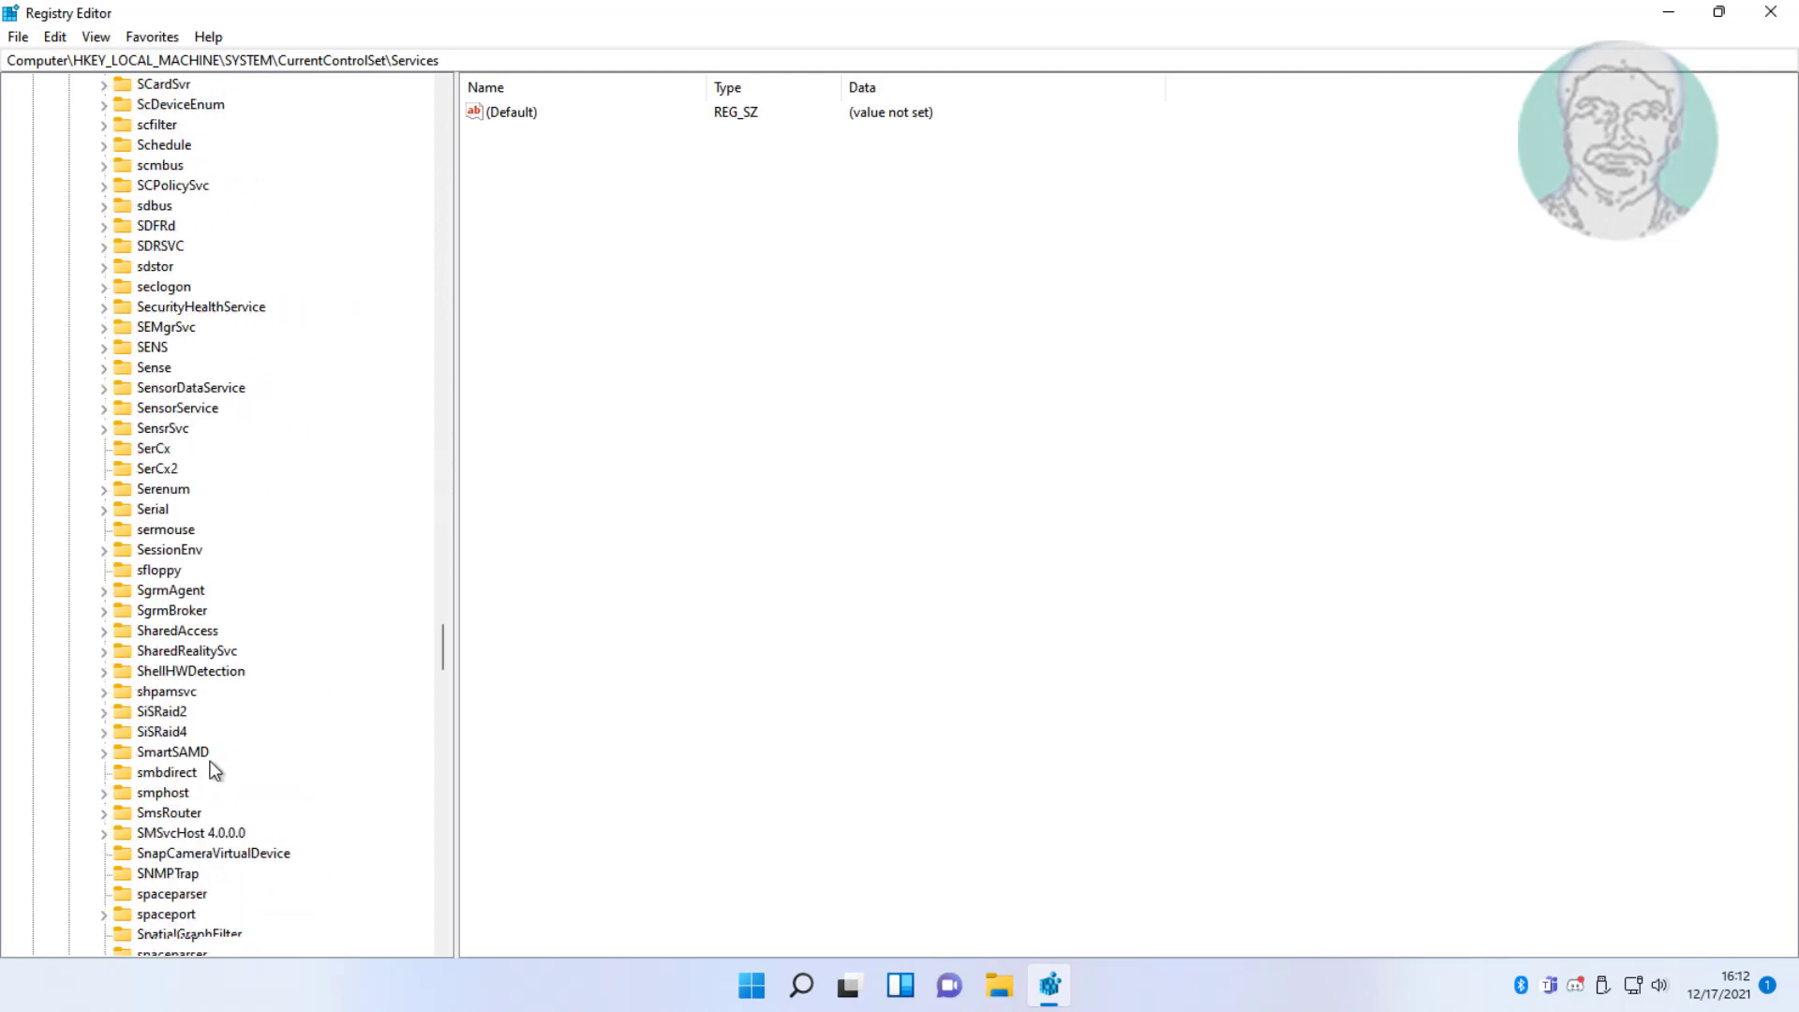
scroll(211, 767, "down", 10)
scroll(212, 765, "down", 10)
scroll(212, 768, "down", 10)
scroll(212, 768, "down", 7)
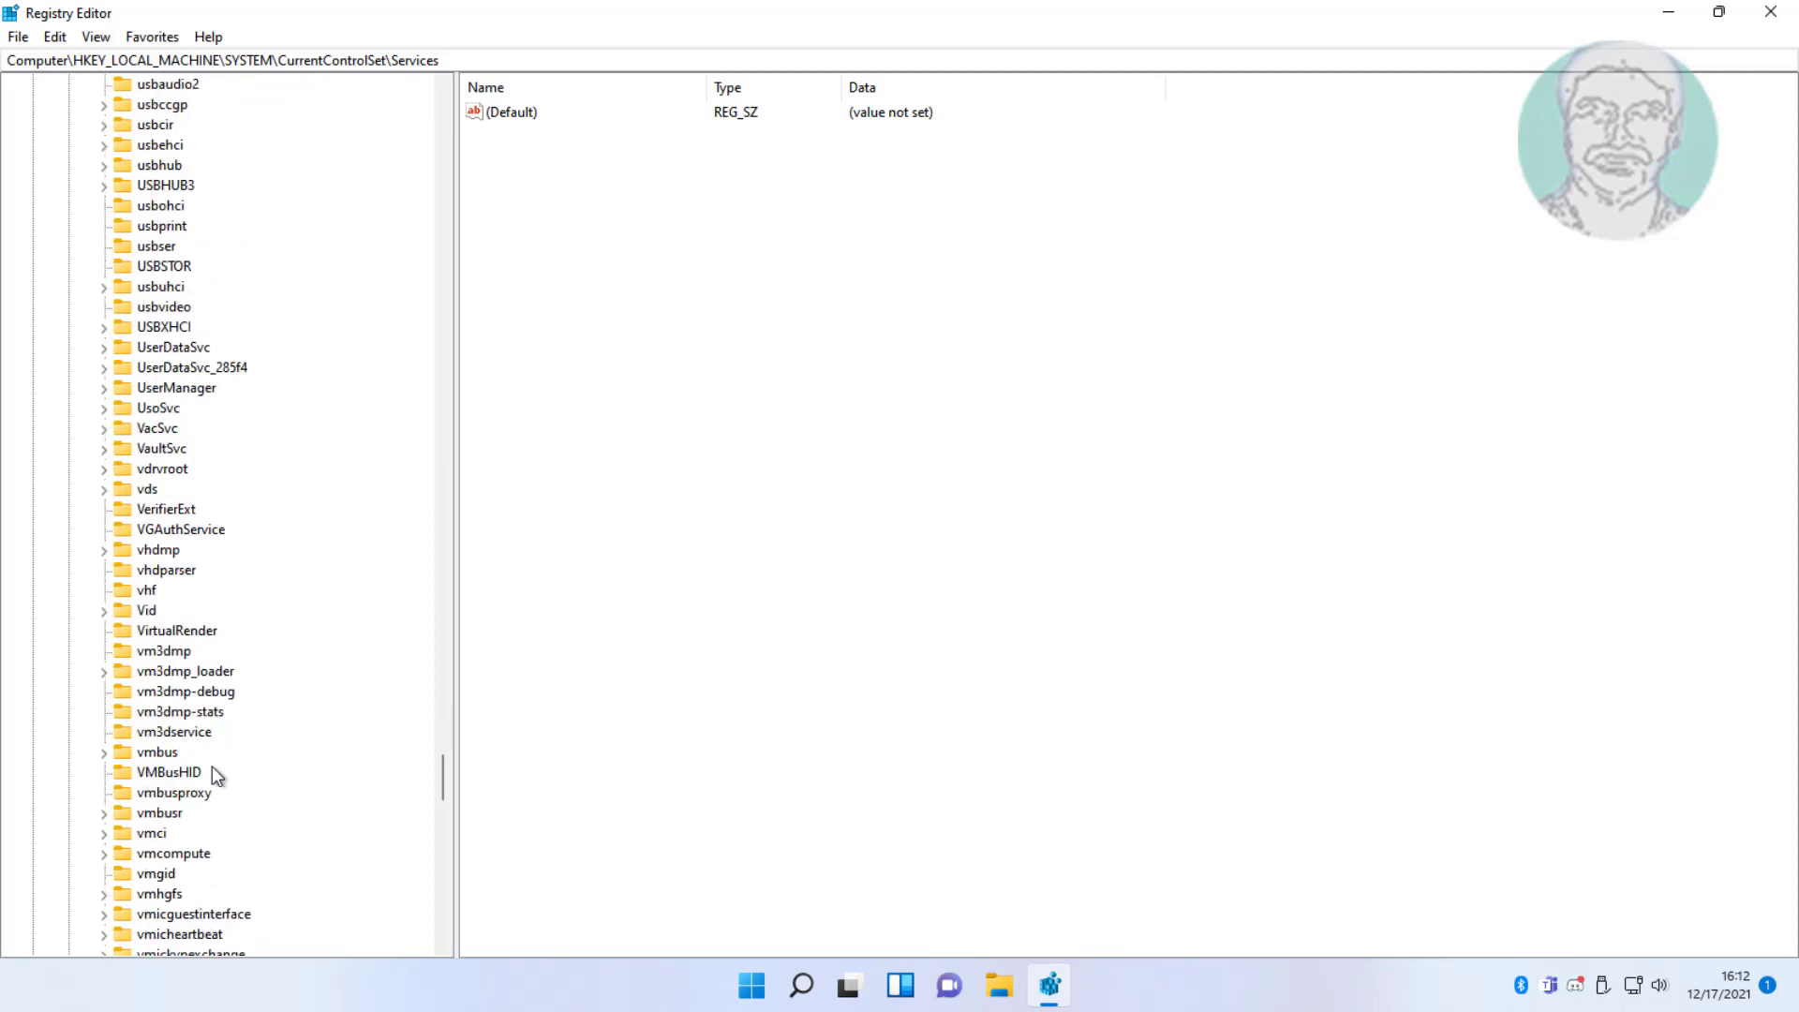
scroll(212, 766, "down", 7)
scroll(212, 772, "down", 6)
scroll(212, 776, "down", 5)
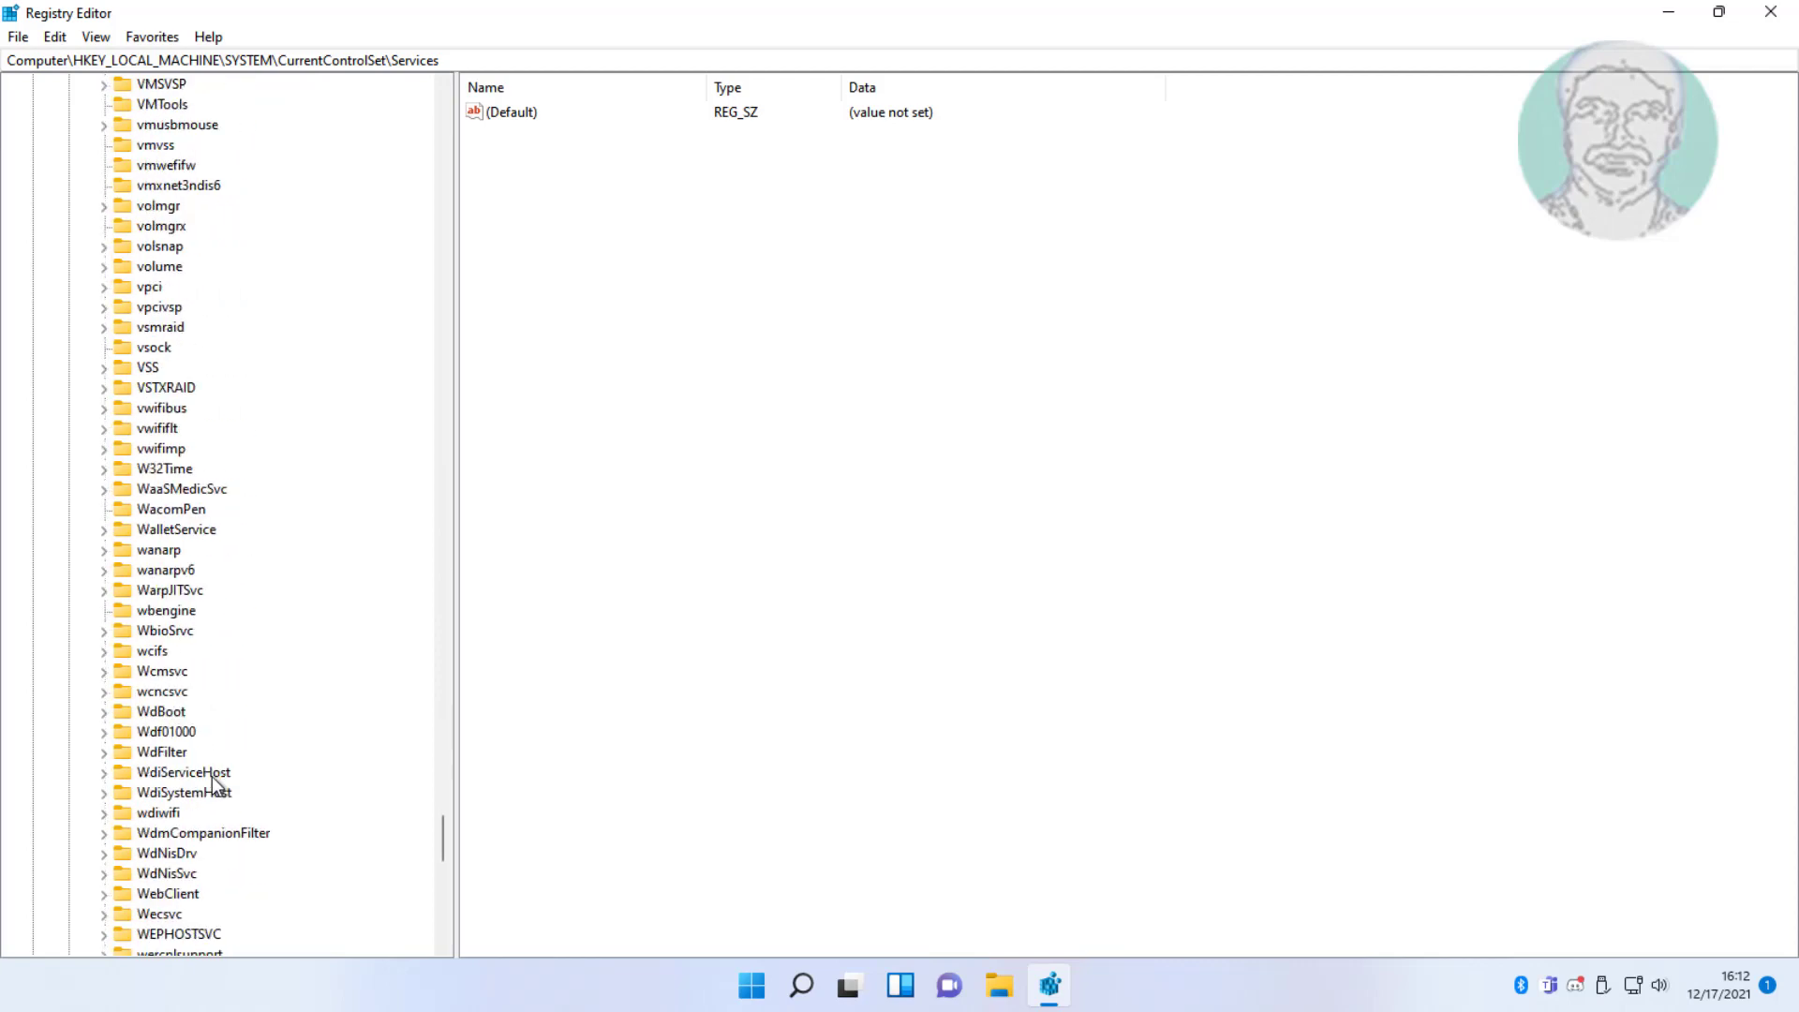
scroll(211, 776, "down", 2)
scroll(211, 776, "down", 1)
scroll(211, 776, "down", 3)
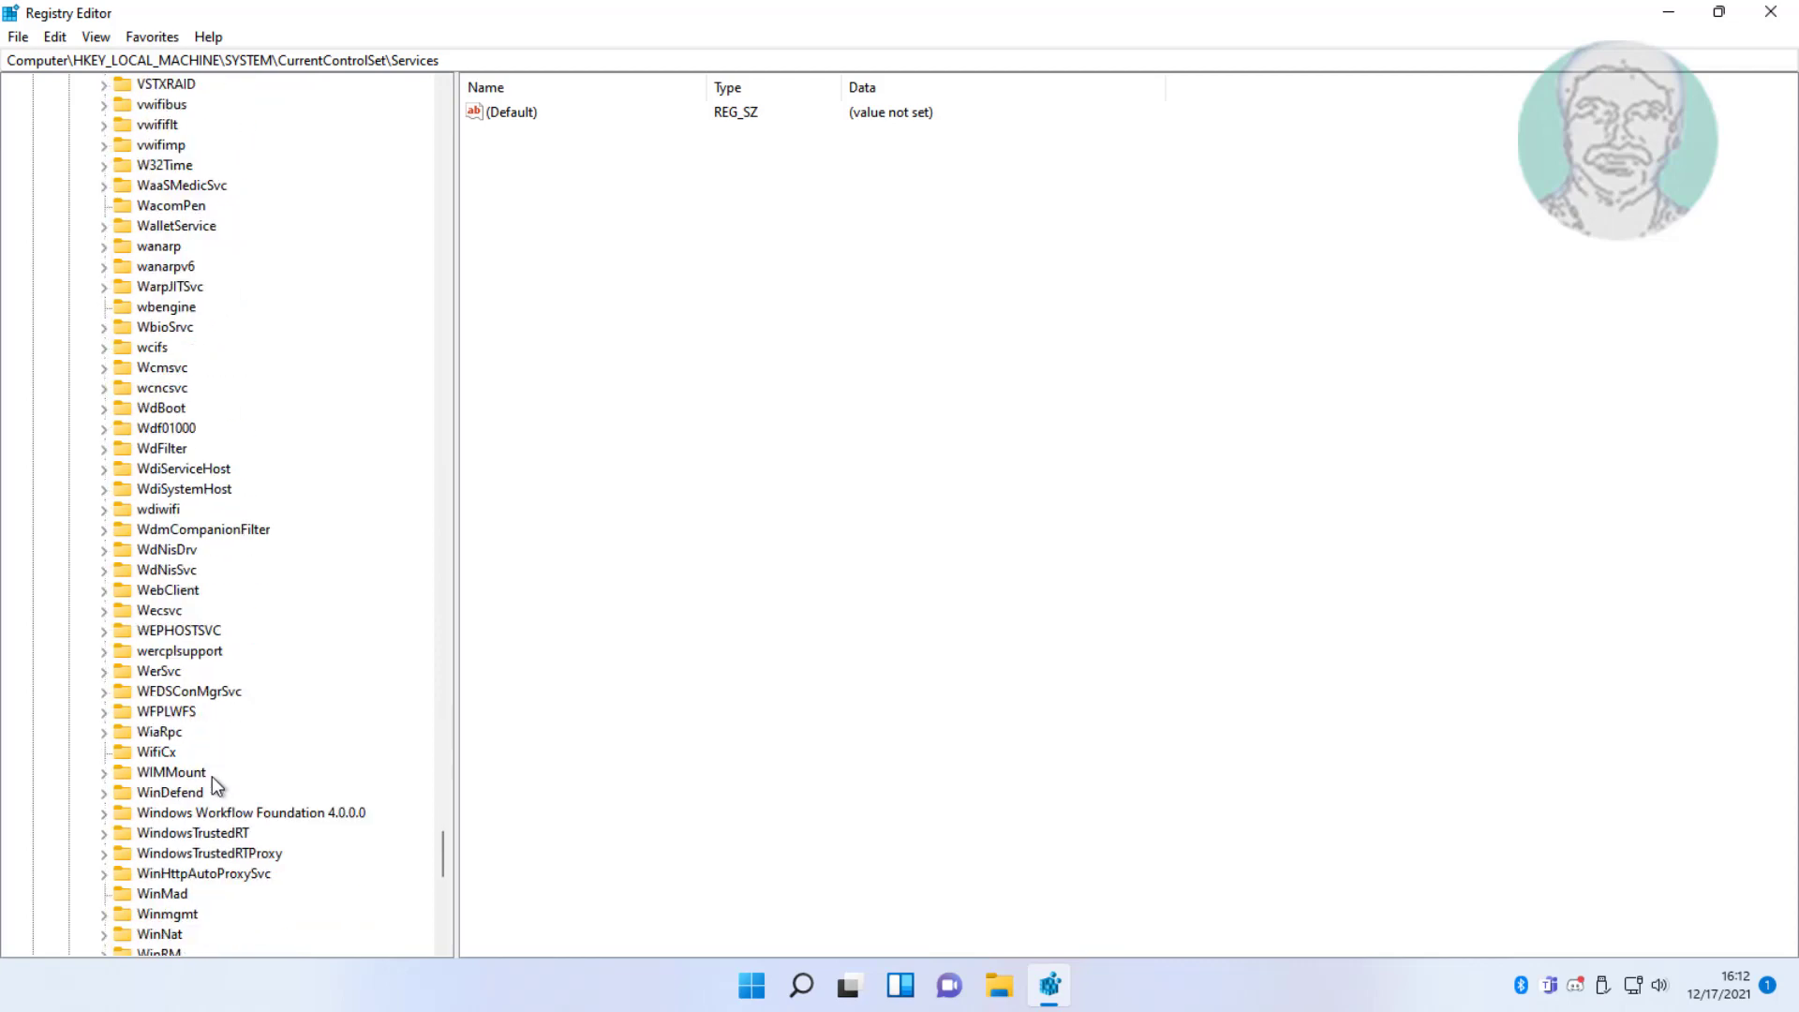
scroll(212, 776, "down", 2)
scroll(212, 776, "down", 2)
scroll(212, 776, "down", 1)
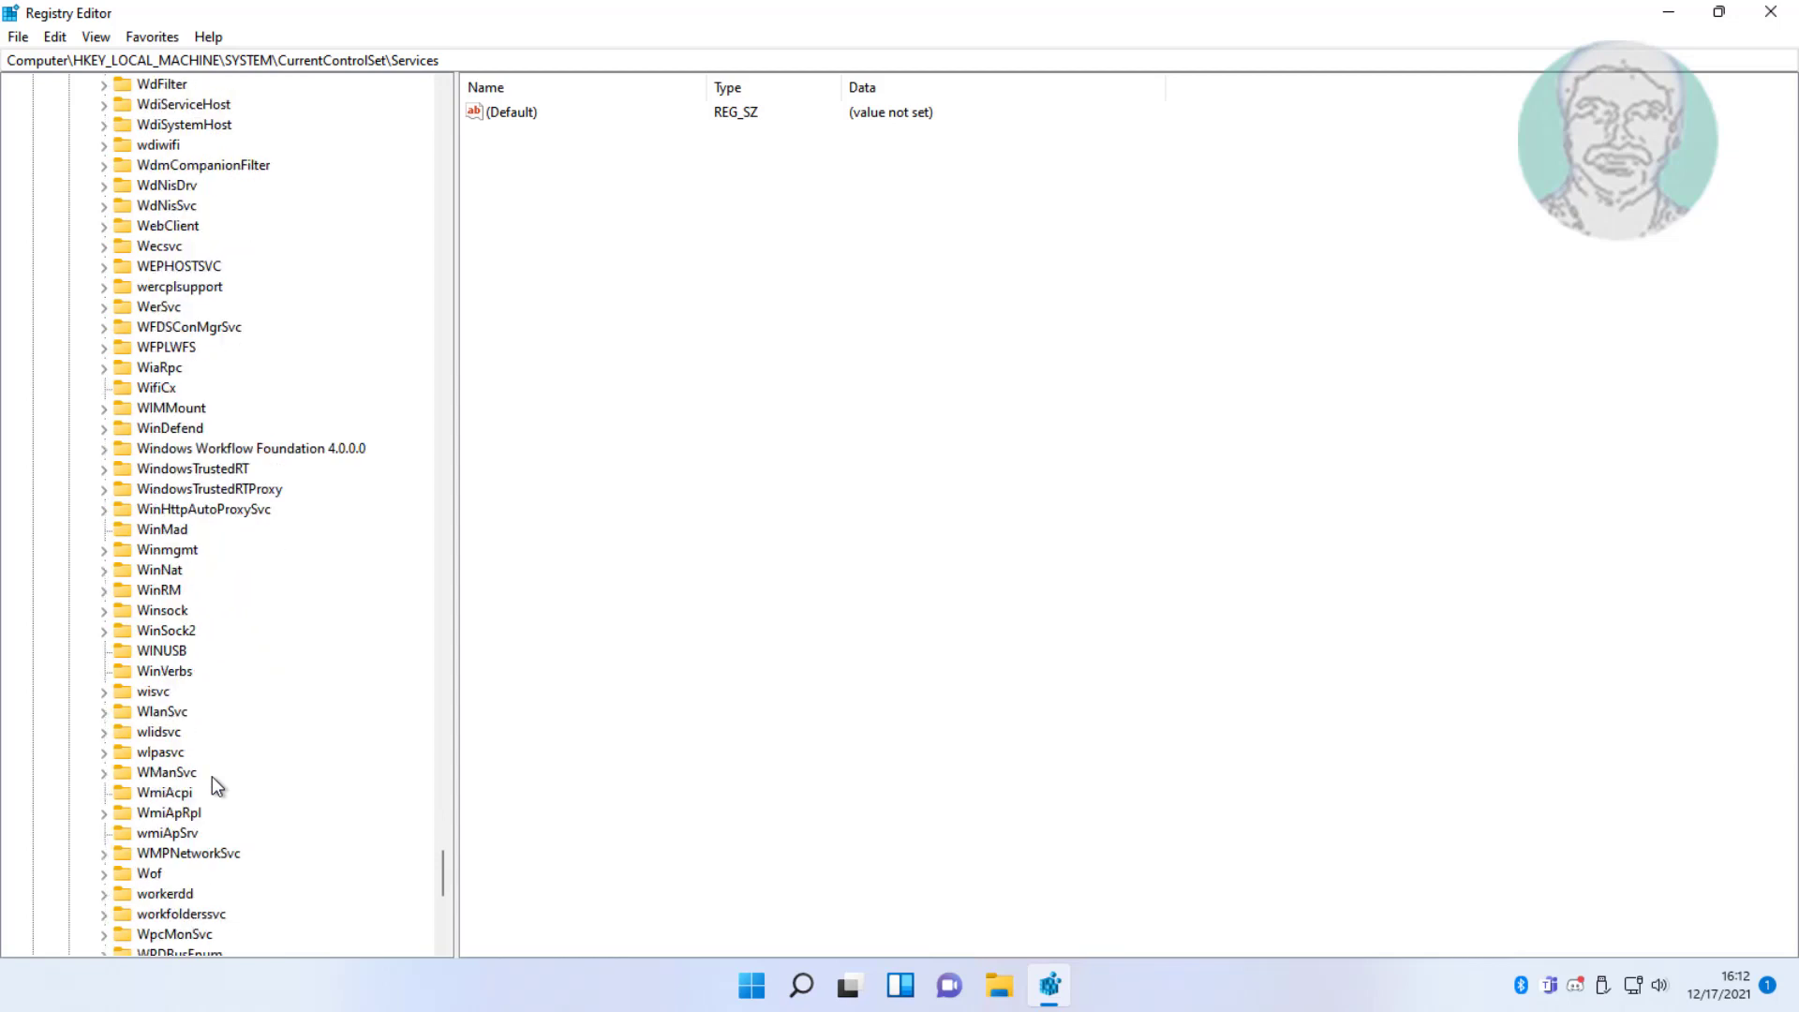
Delete the HostedNetworkSettings value under WlanSvc\Parameters\HostedNetworkSettings
left_click(155, 712)
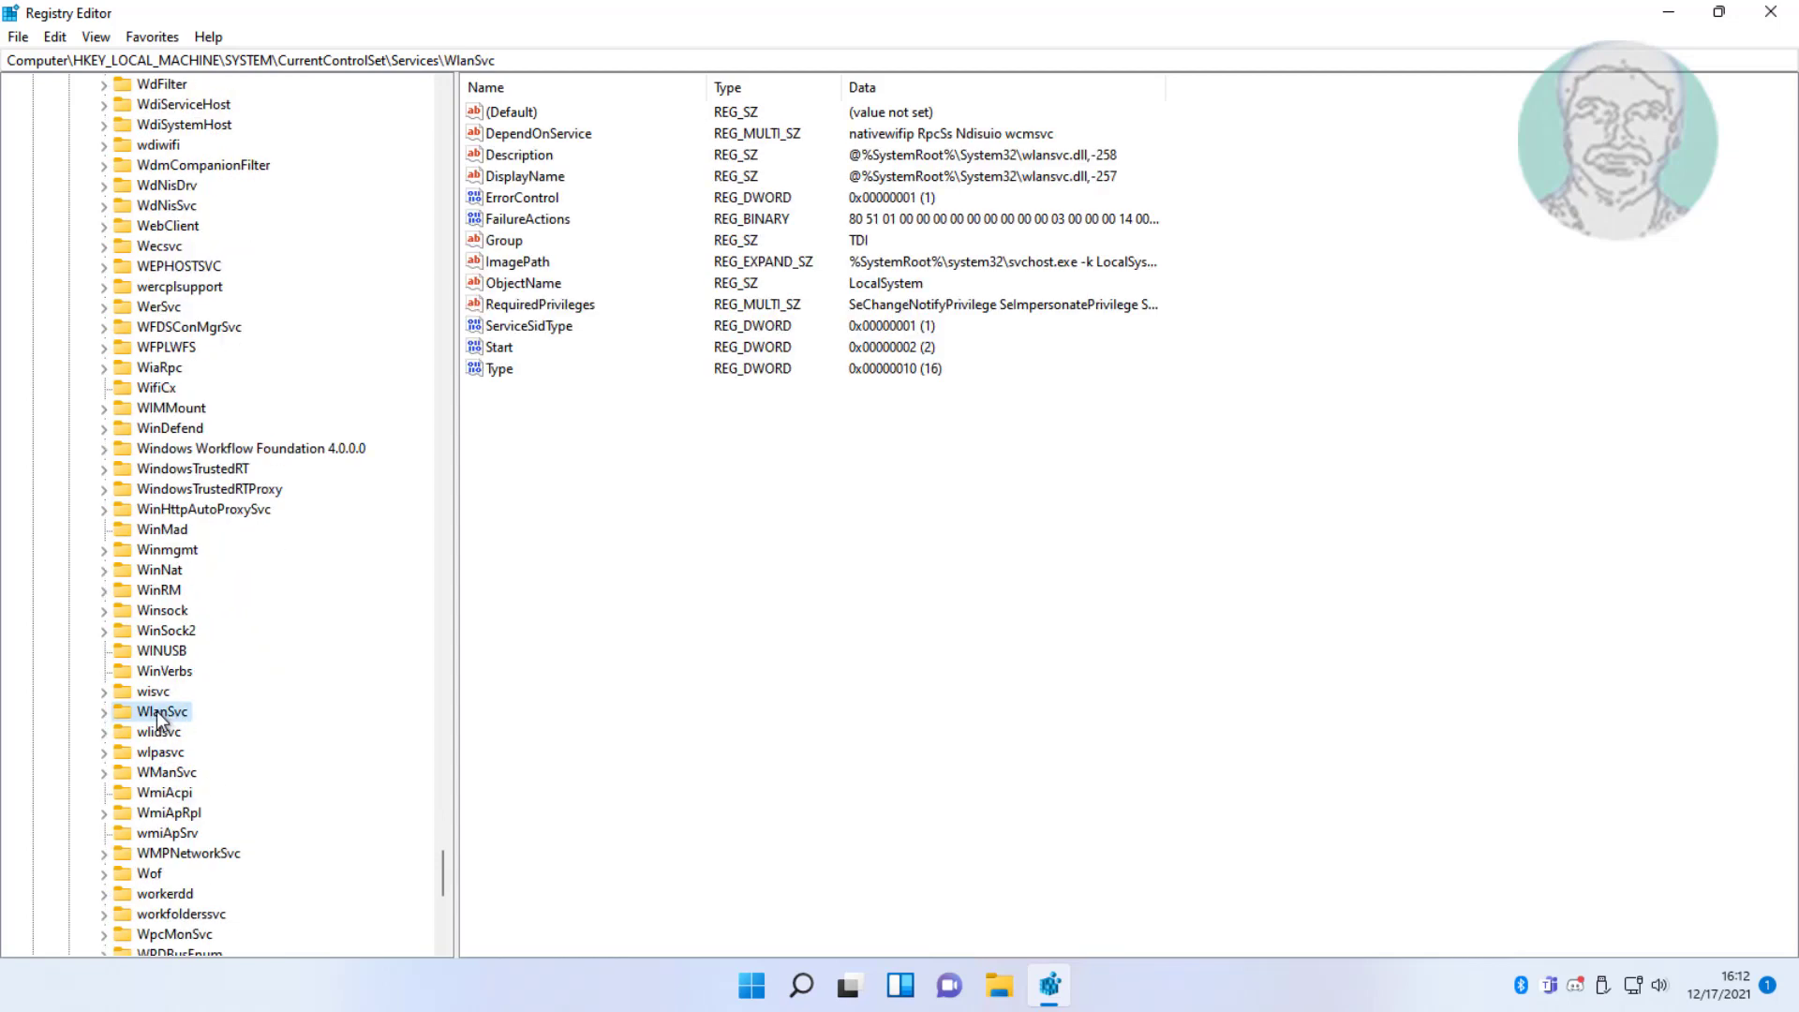
left_click(105, 712)
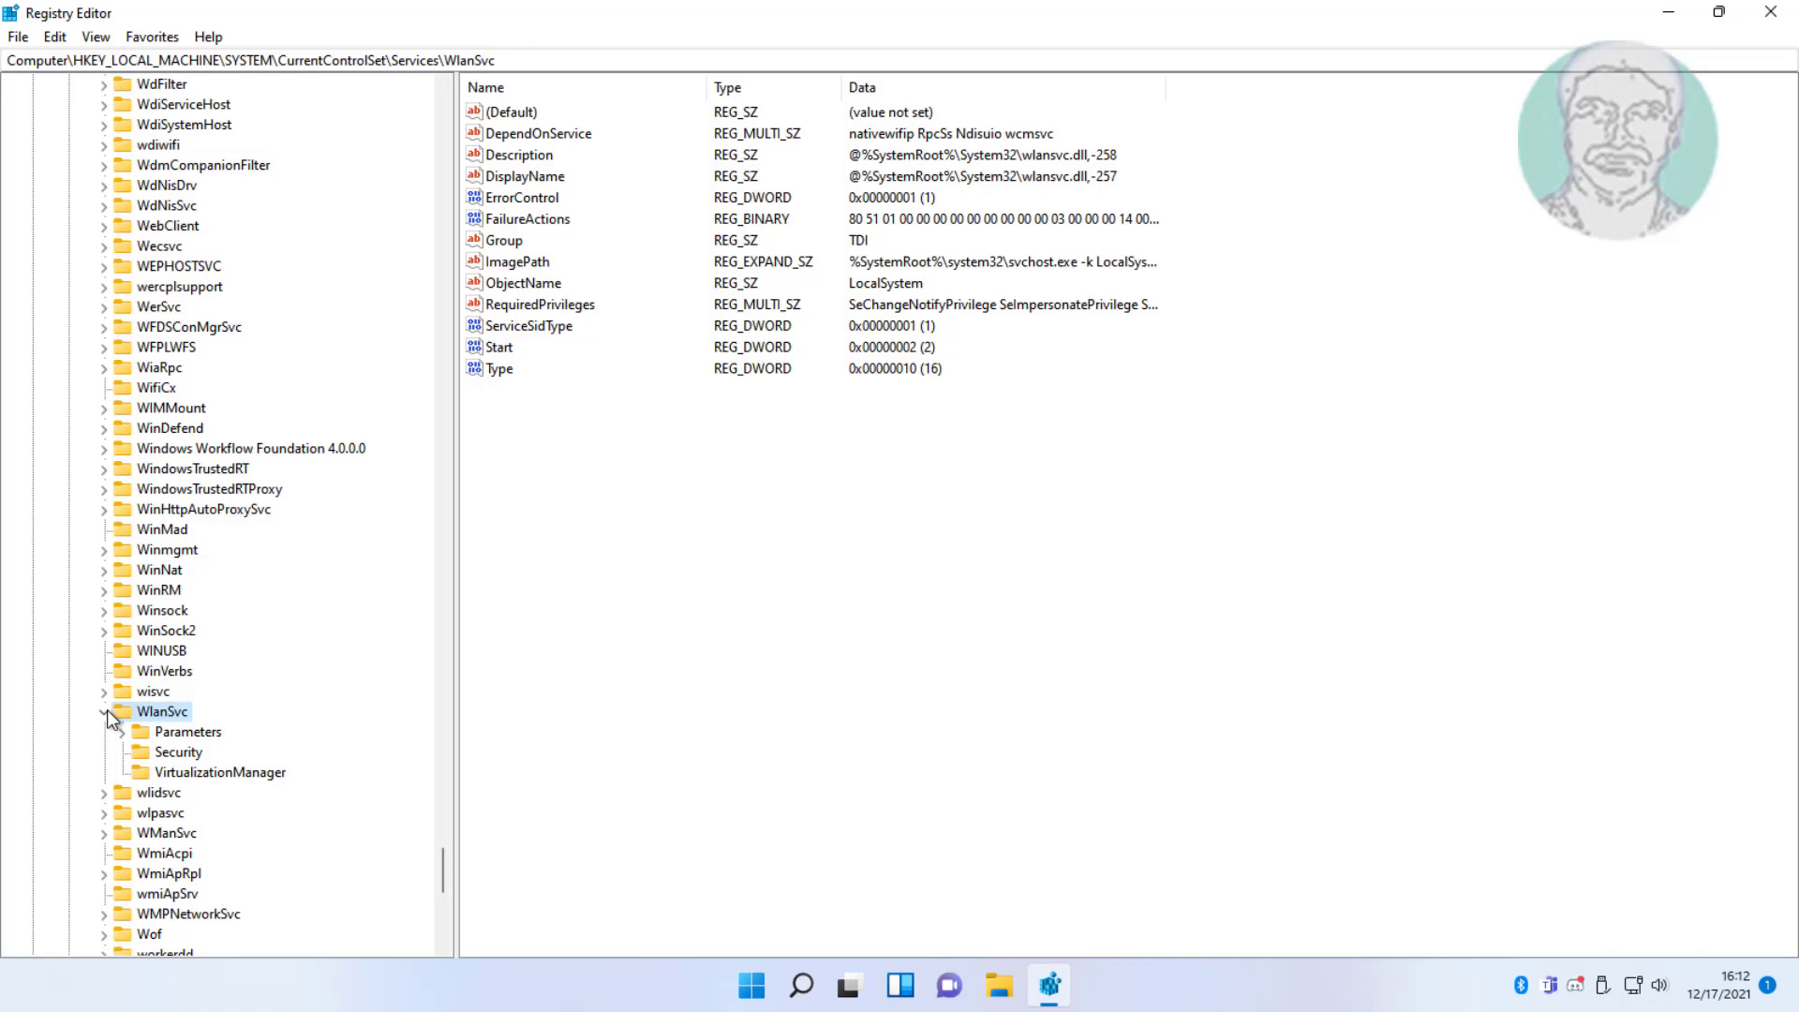
left_click(192, 733)
left_click(121, 732)
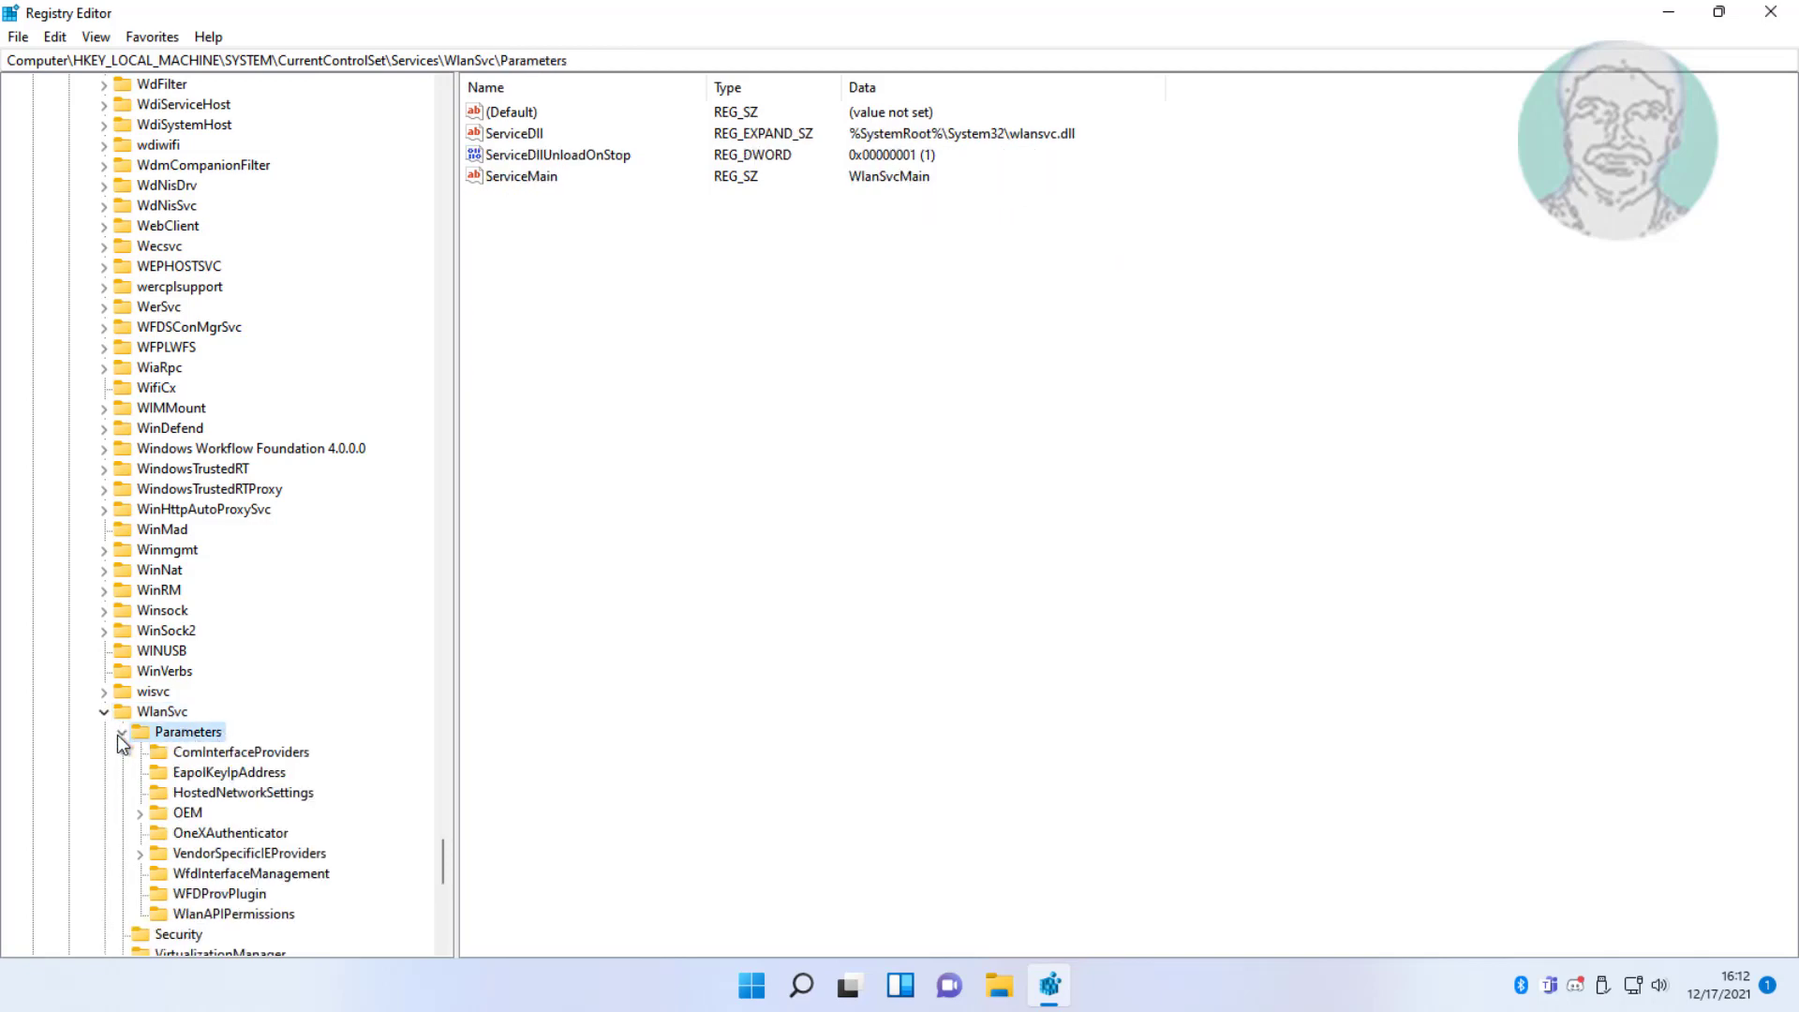
left_click(236, 795)
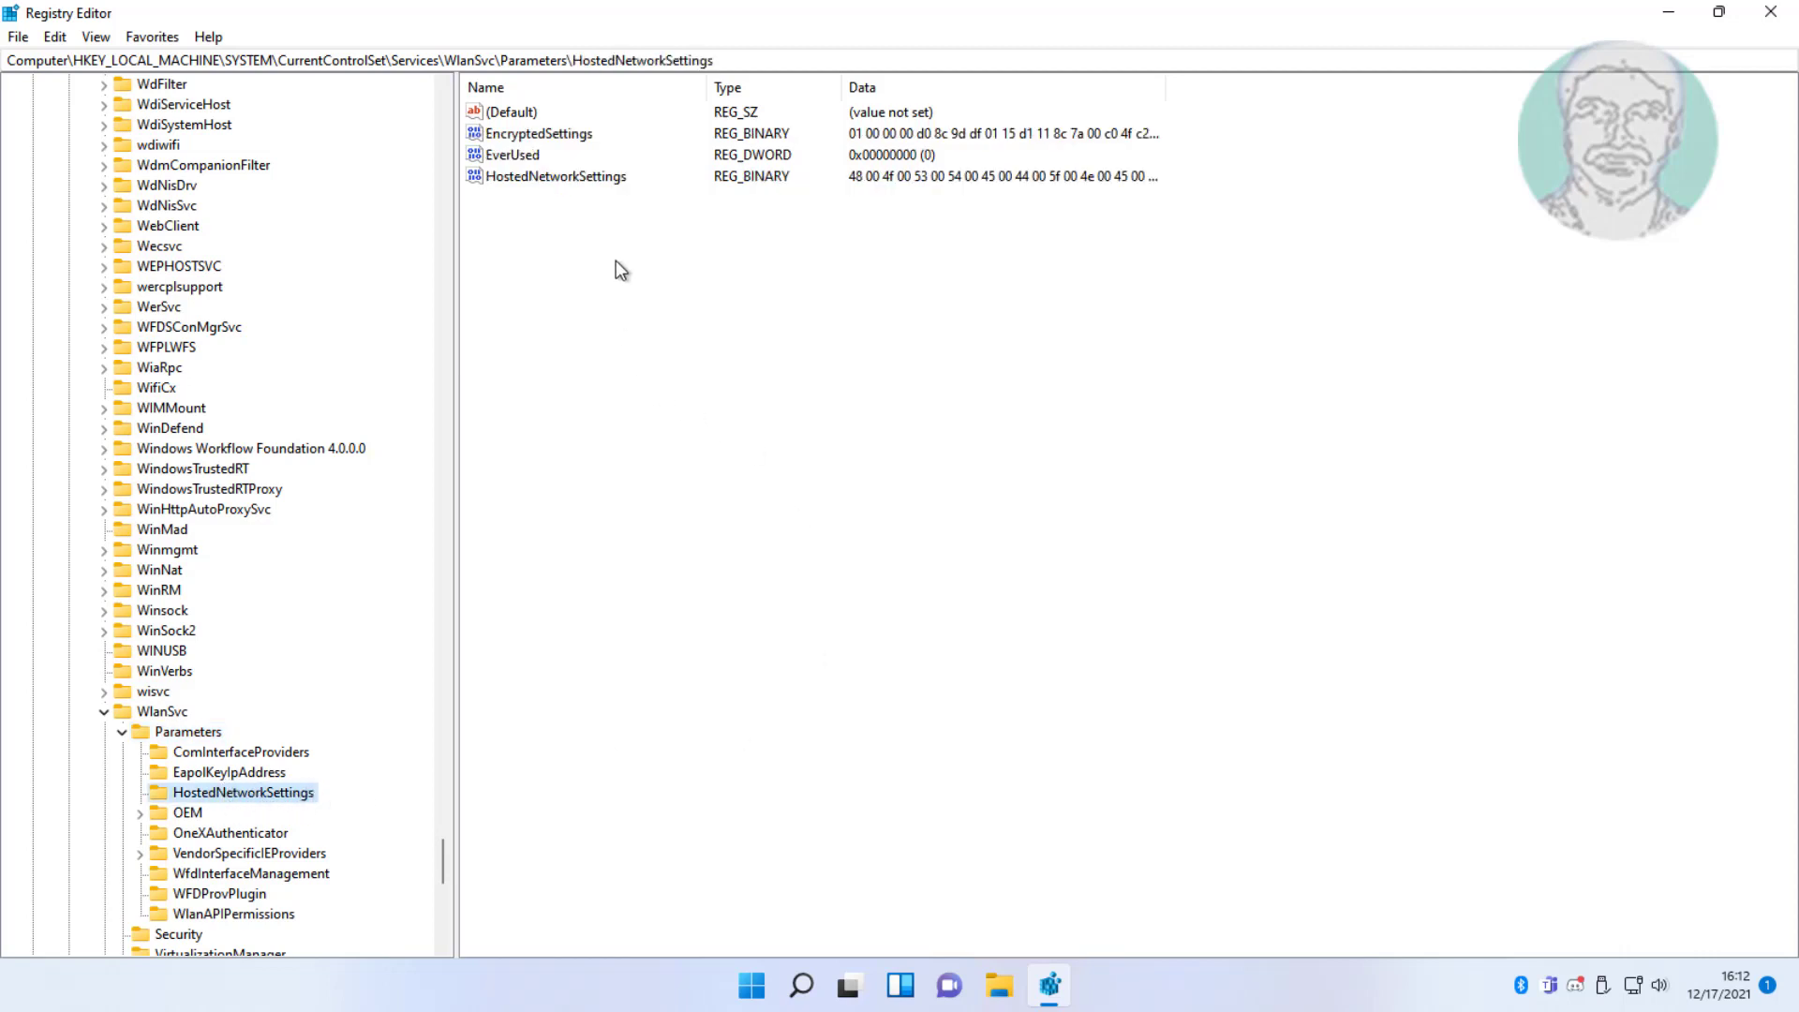
left_click(588, 178)
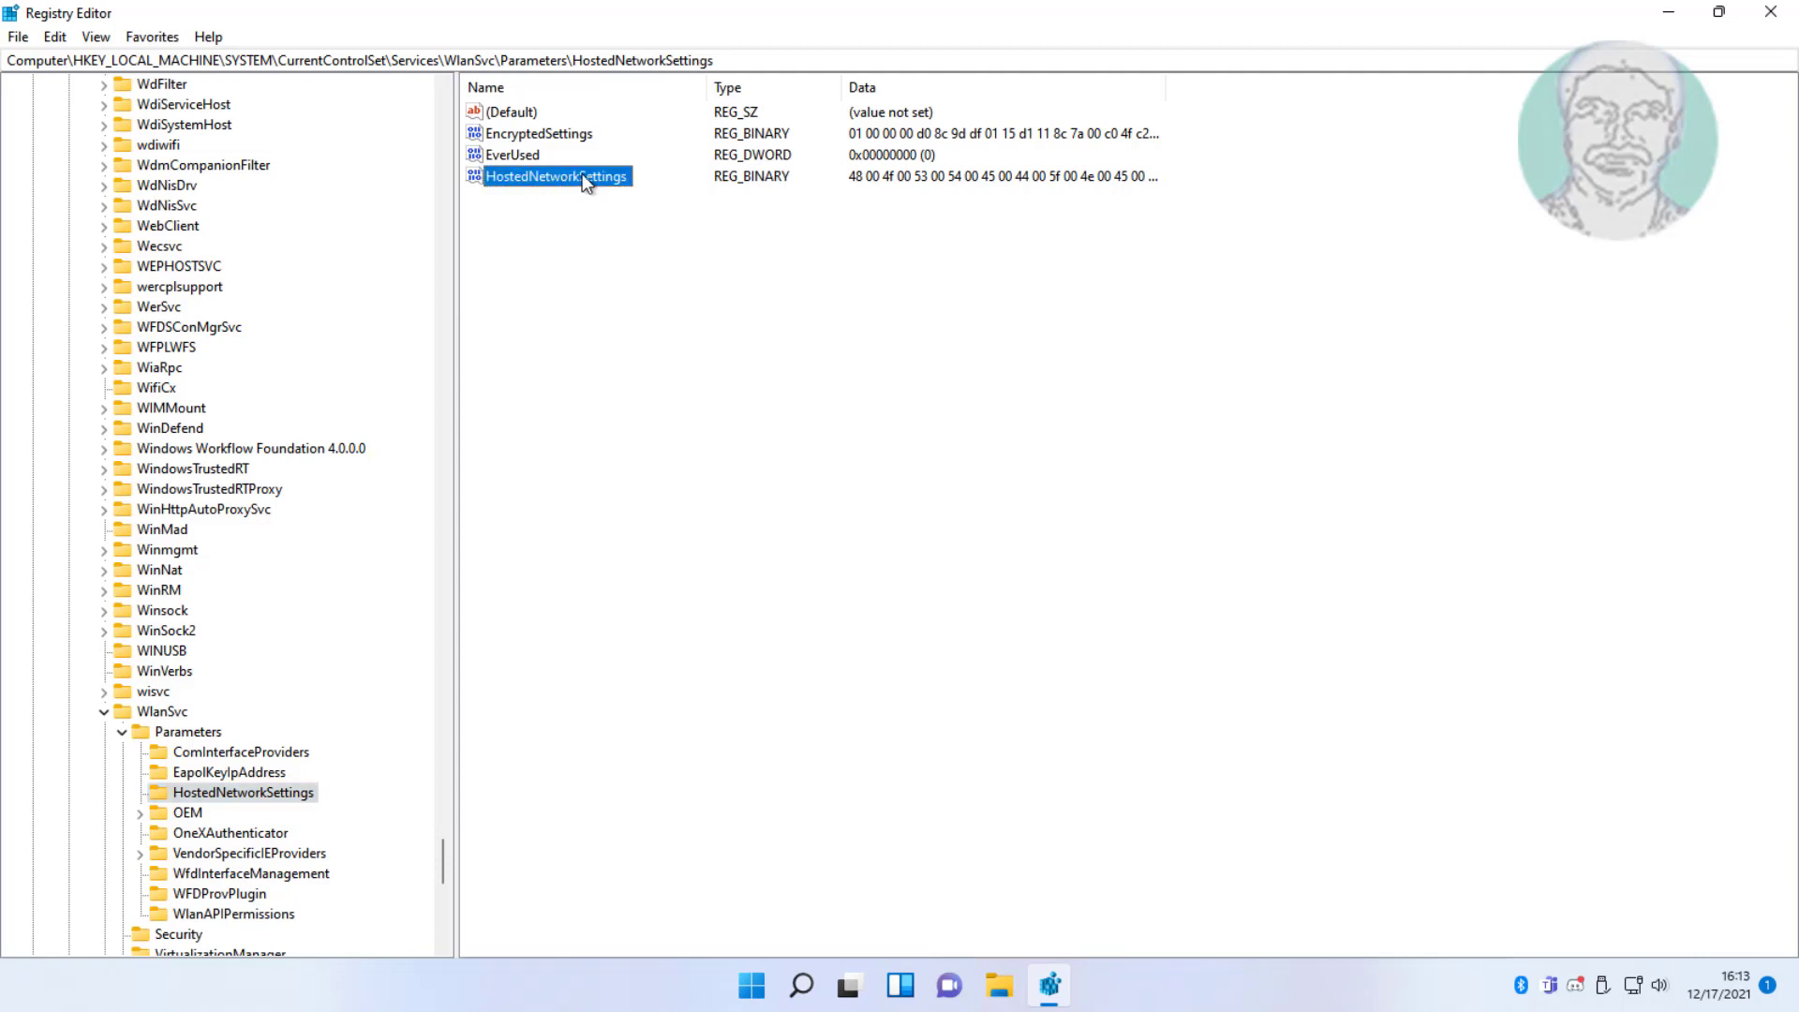
right_click(582, 173)
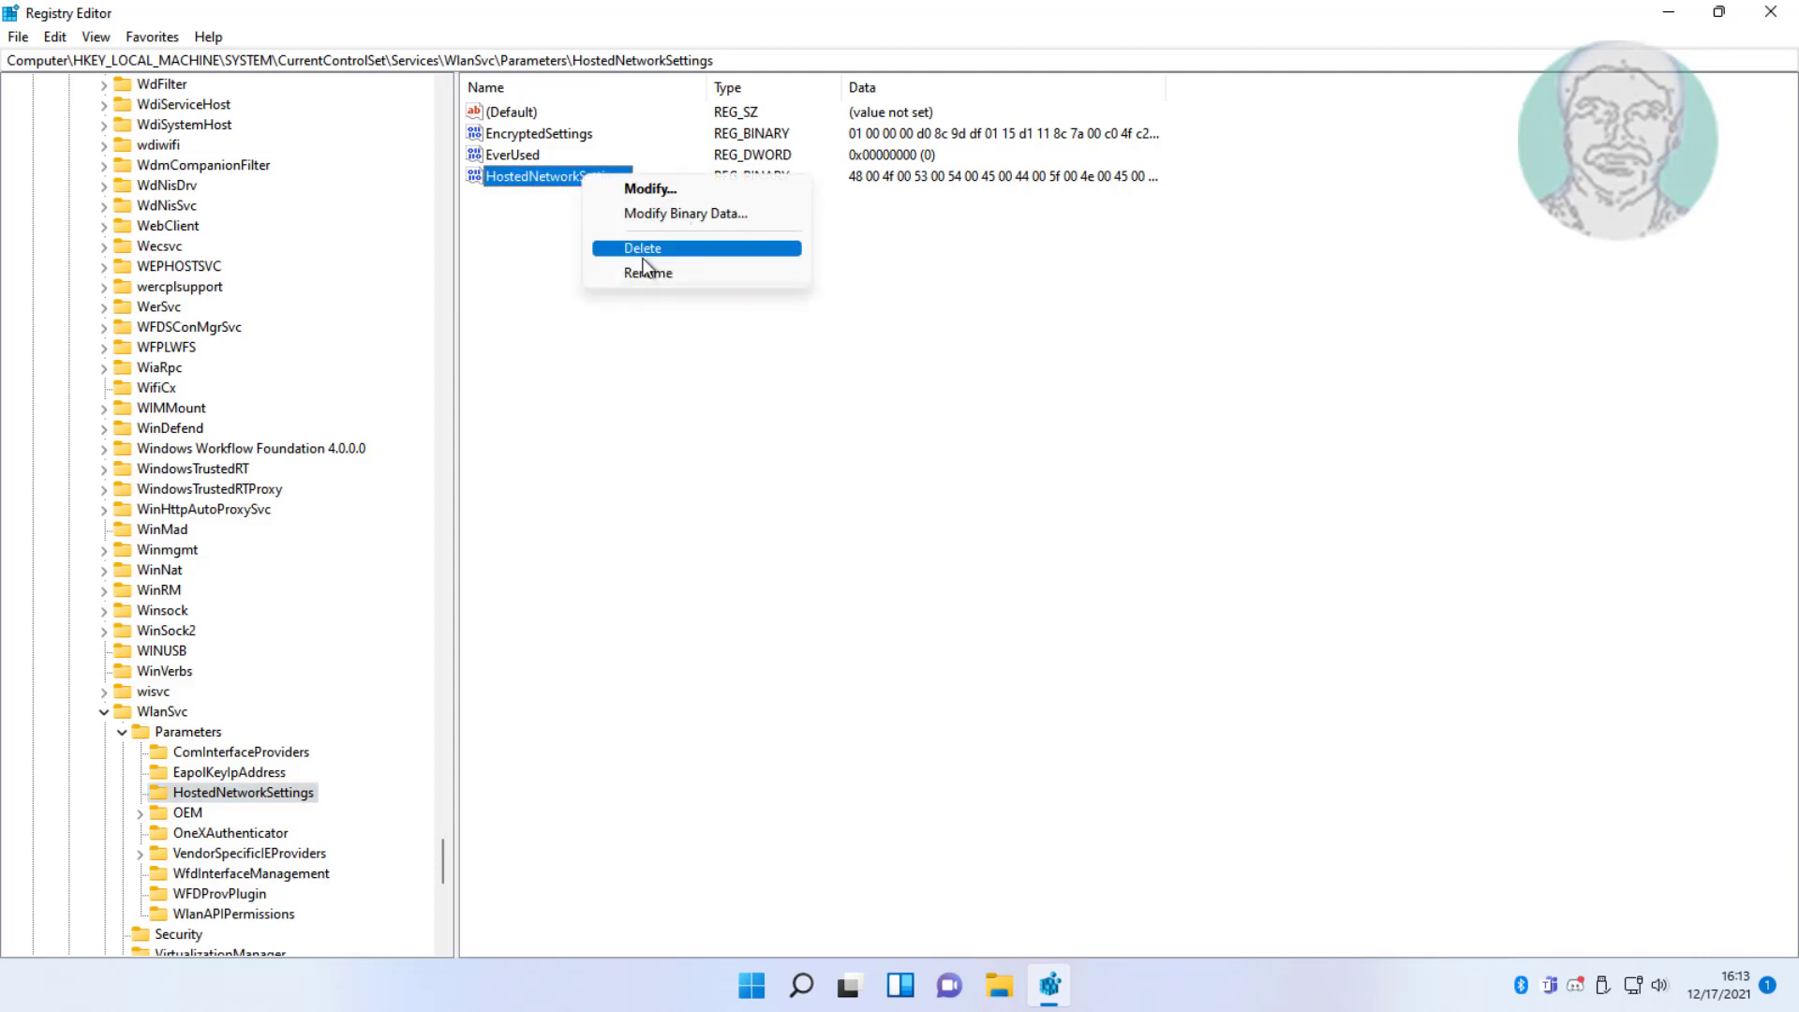
left_click(643, 258)
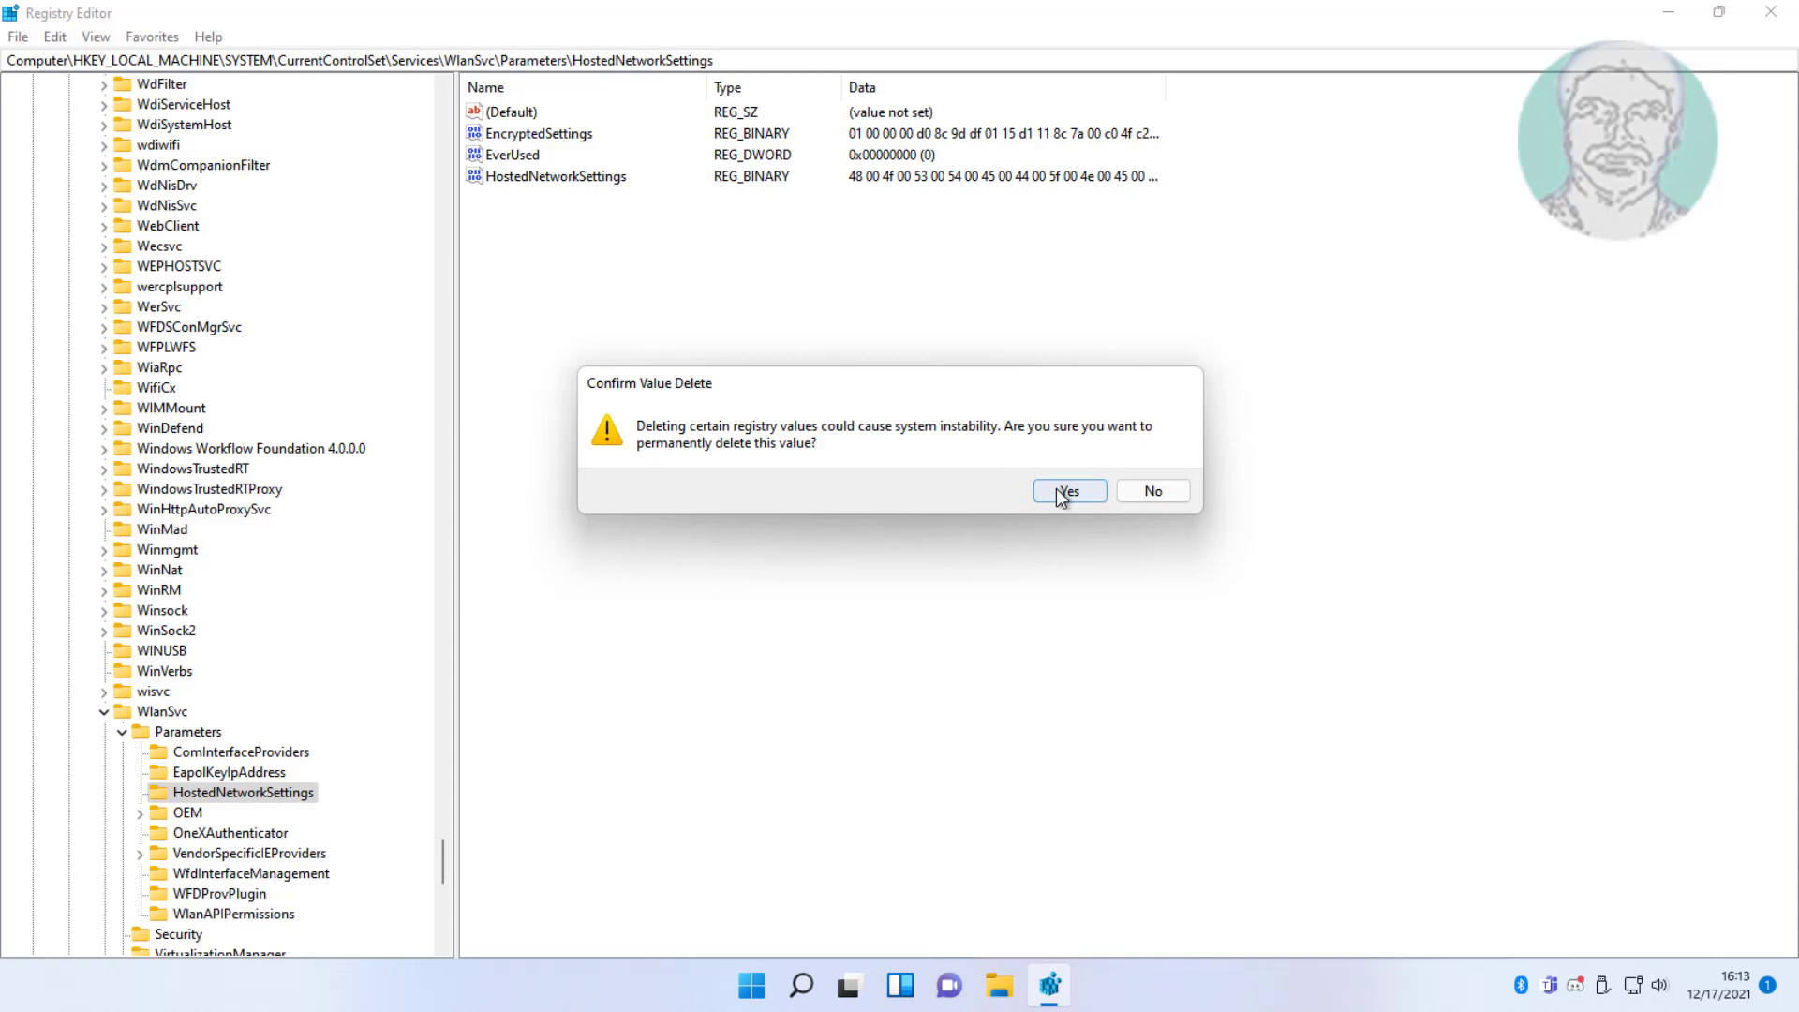
left_click(1062, 493)
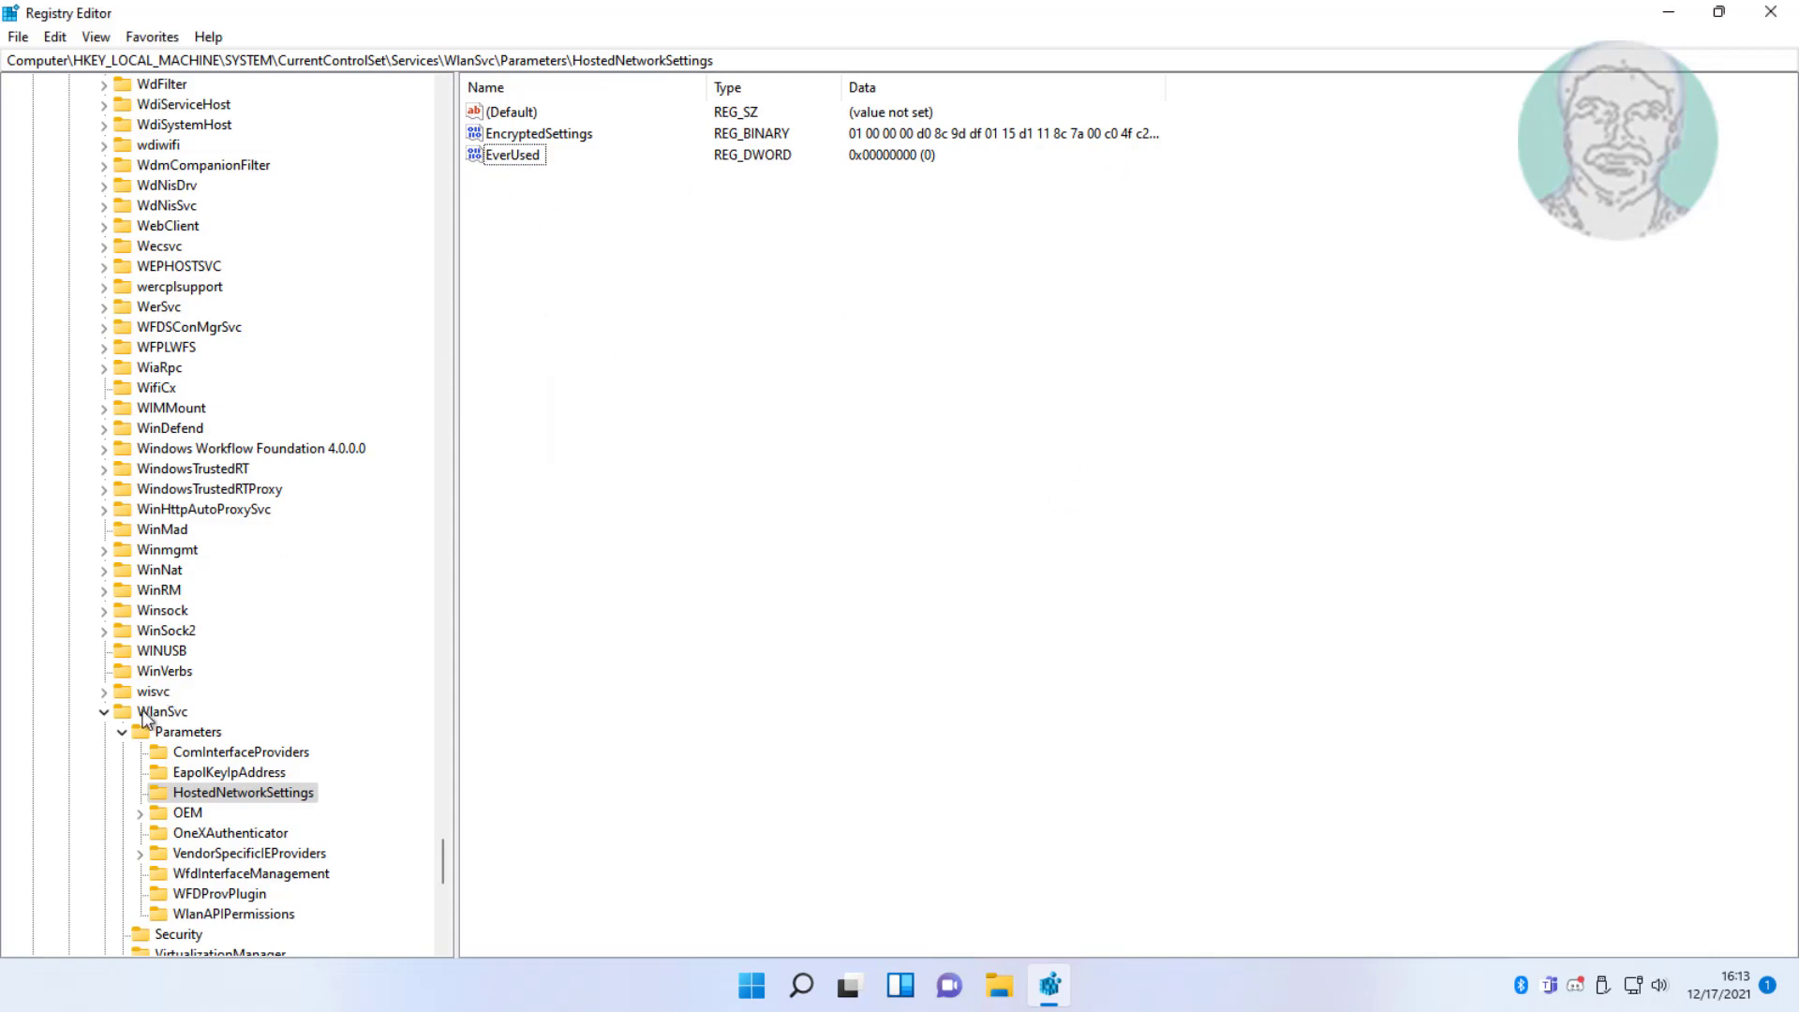
Collapse the registry tree back to HKEY_LOCAL_MACHINE and close Registry Editor
left_click(122, 731)
left_click(97, 714)
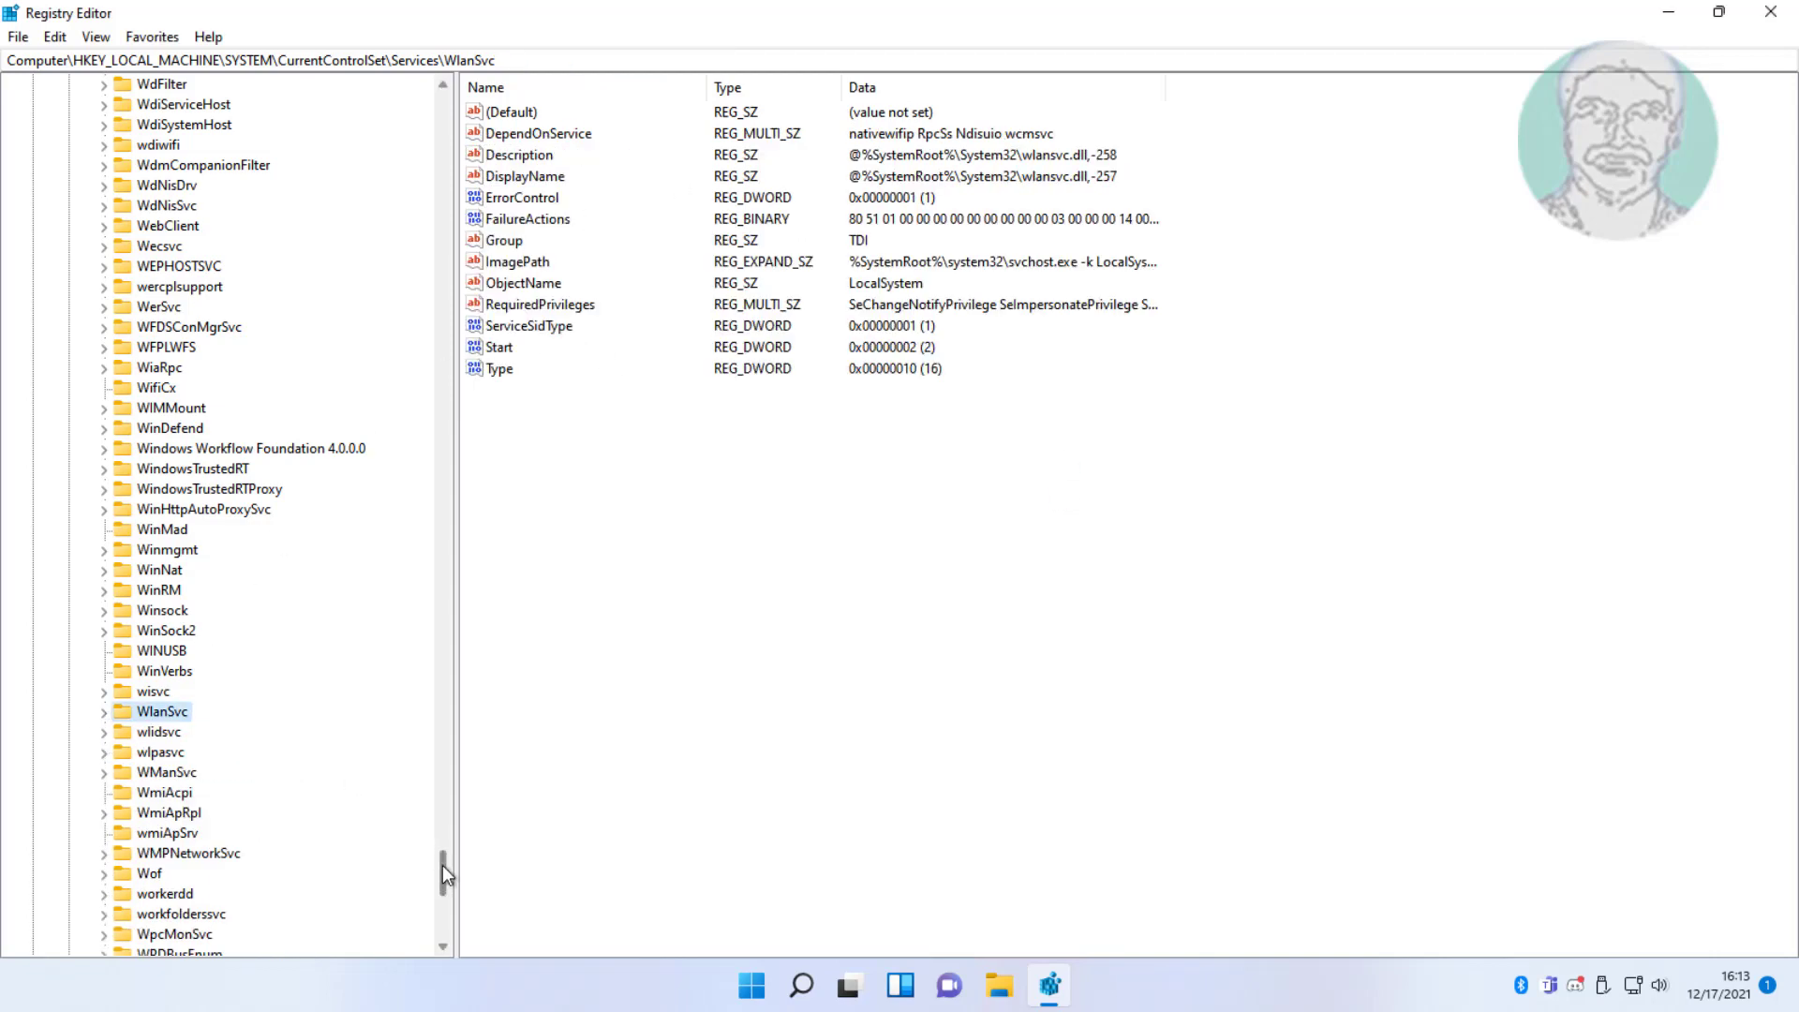
left_click_drag(442, 864, 435, 93)
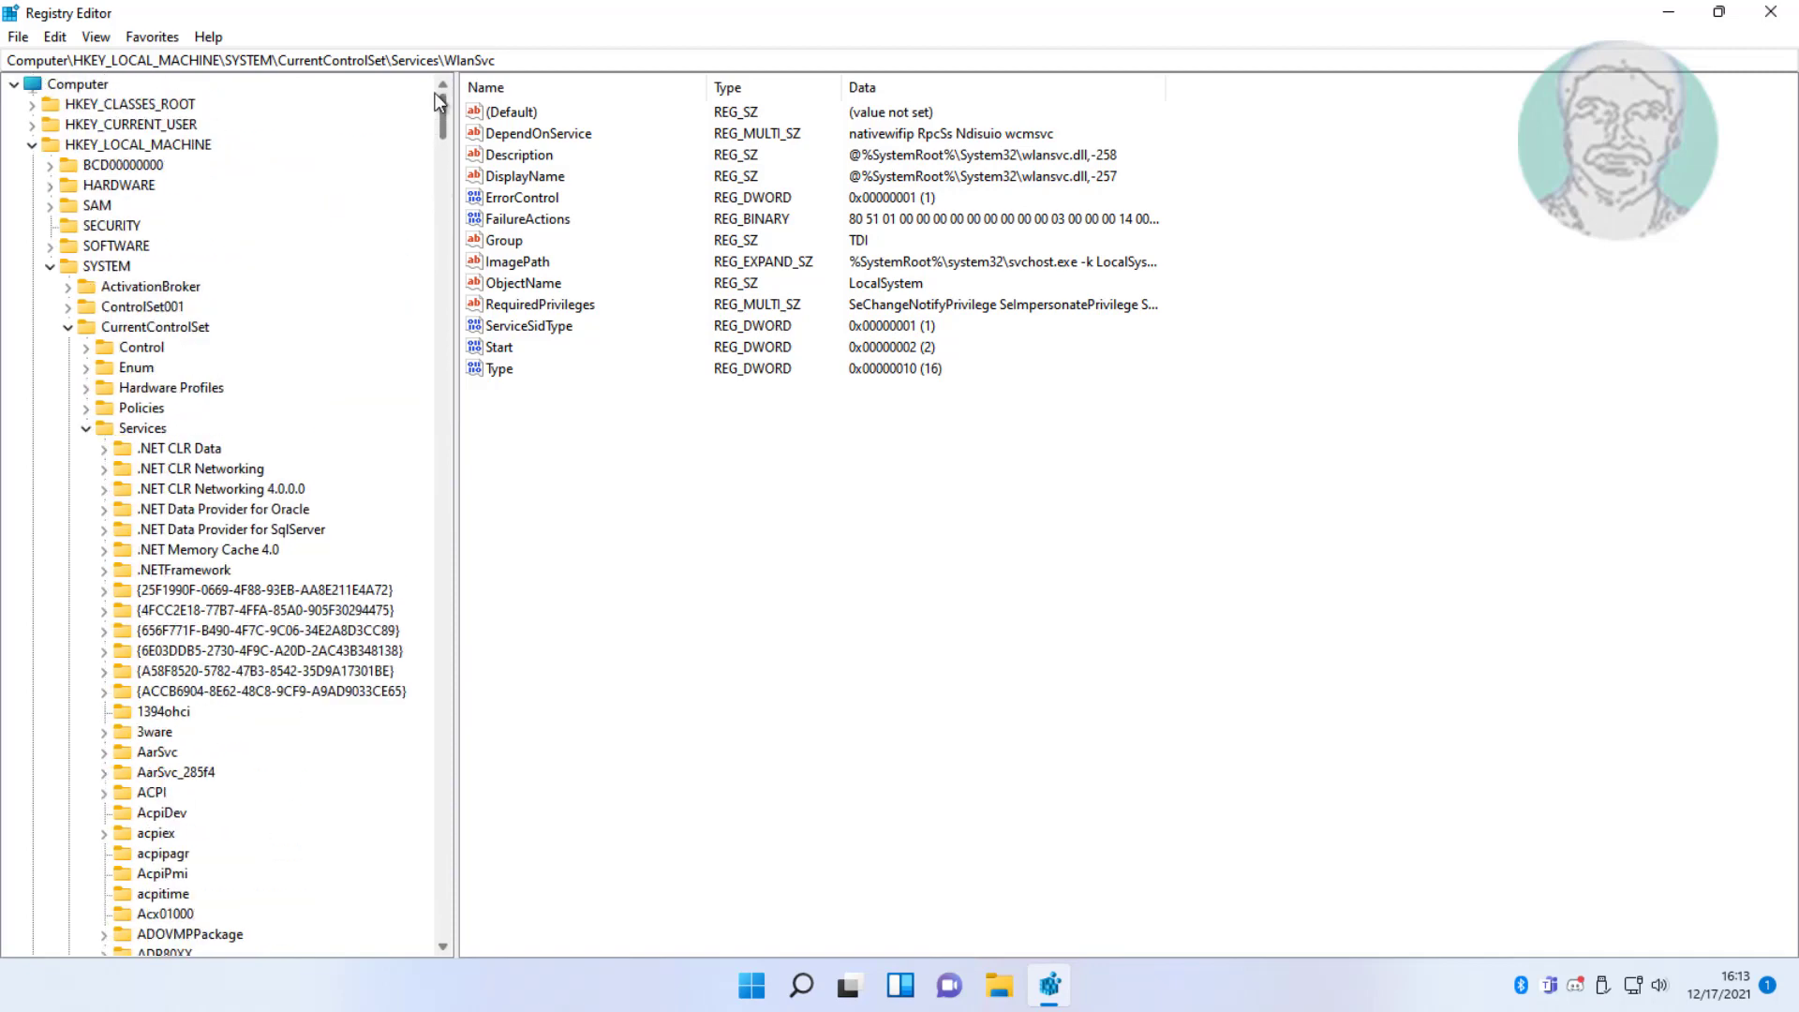
left_click(86, 429)
left_click(72, 328)
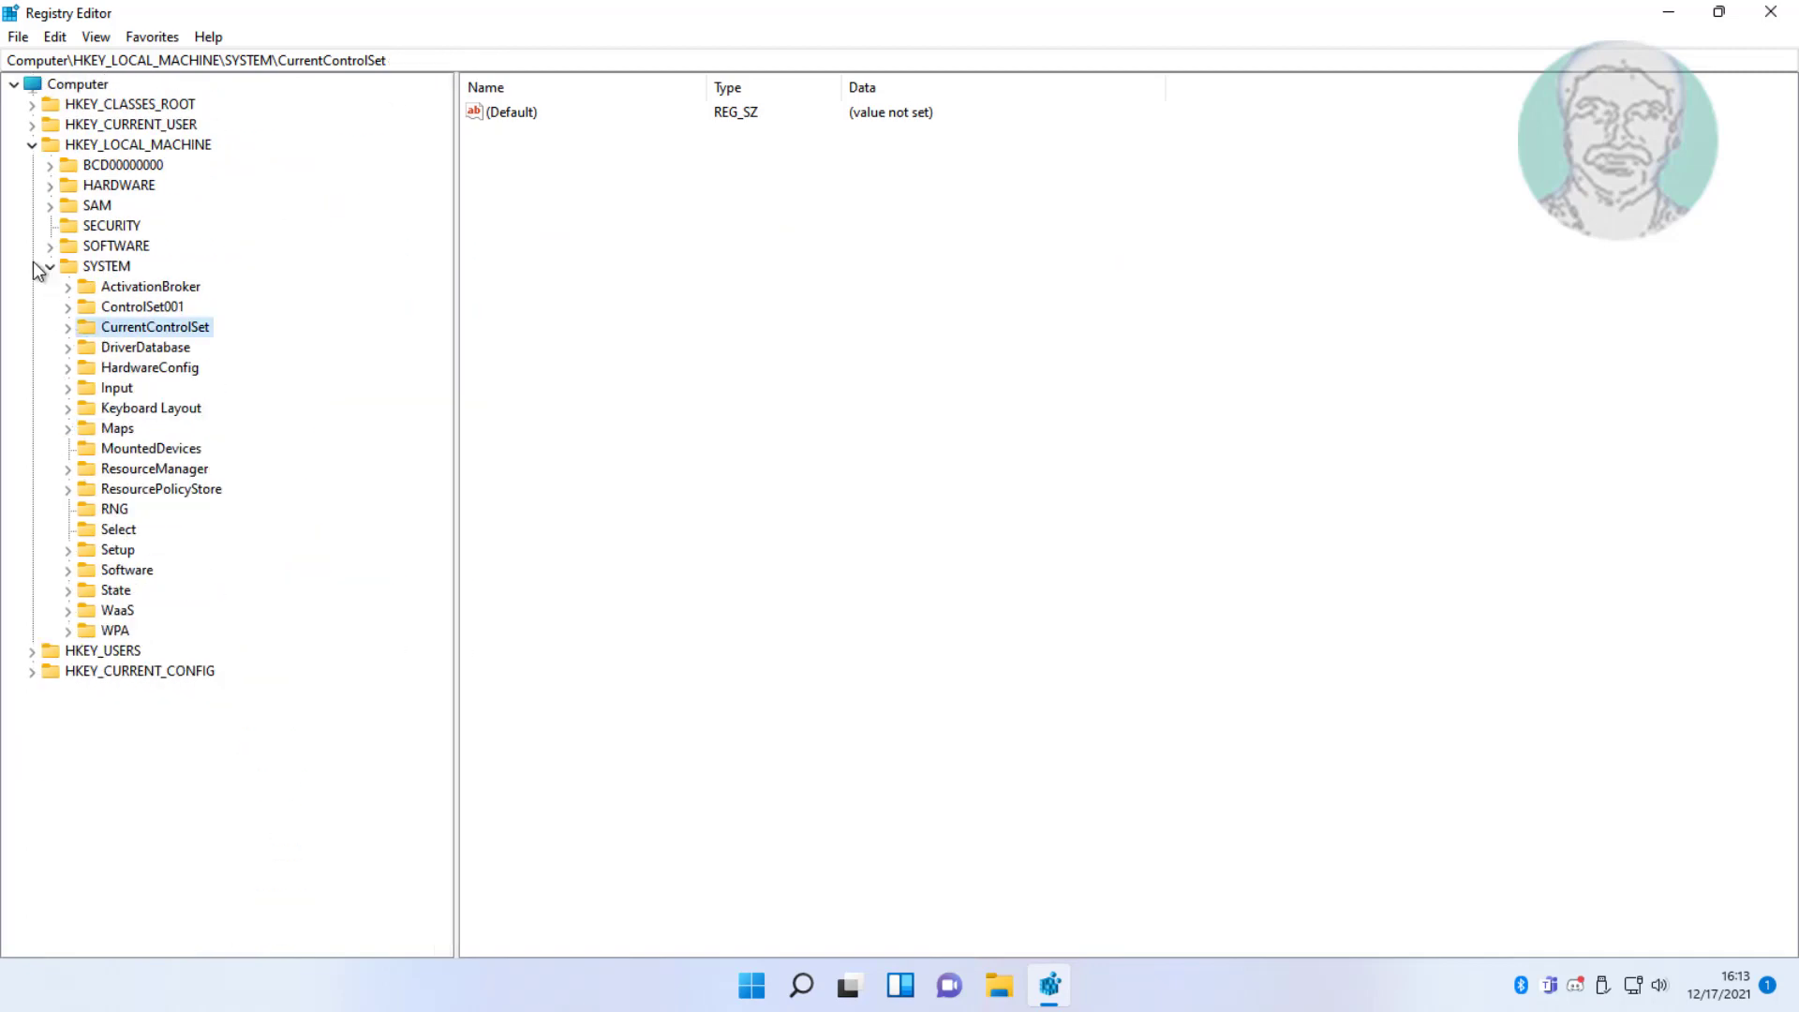
left_click(44, 268)
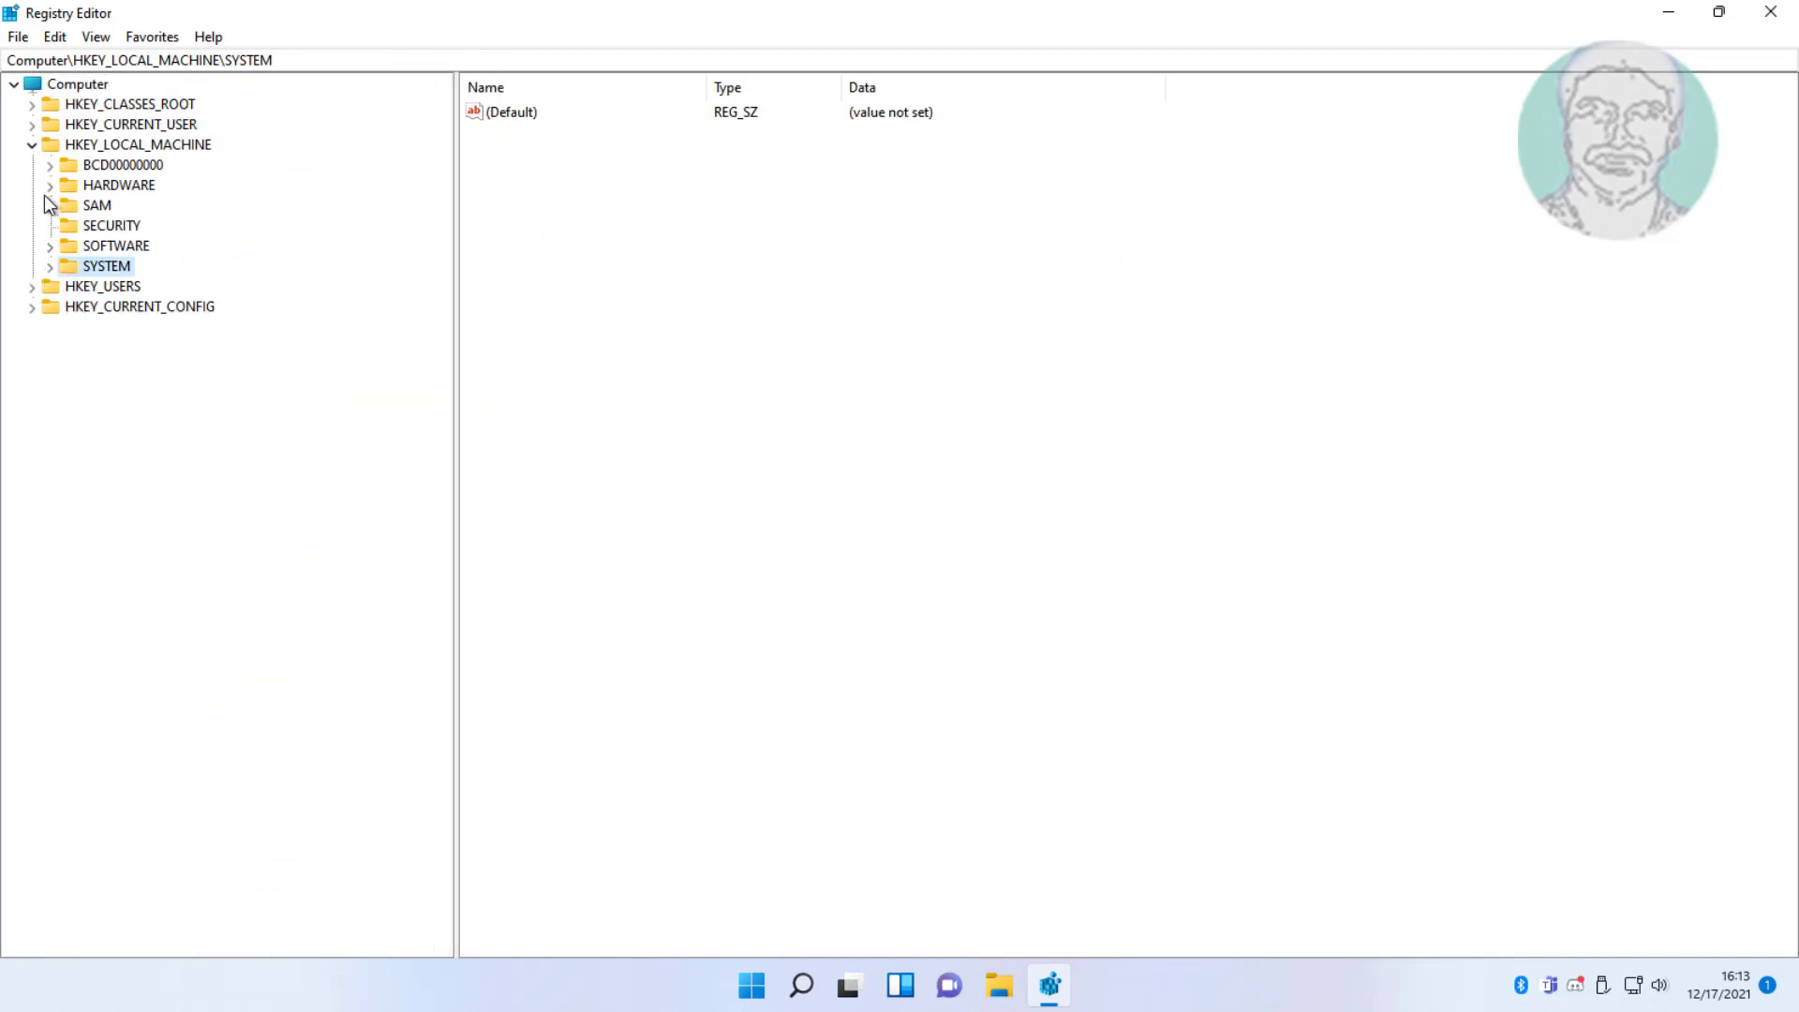
left_click(44, 146)
left_click(32, 145)
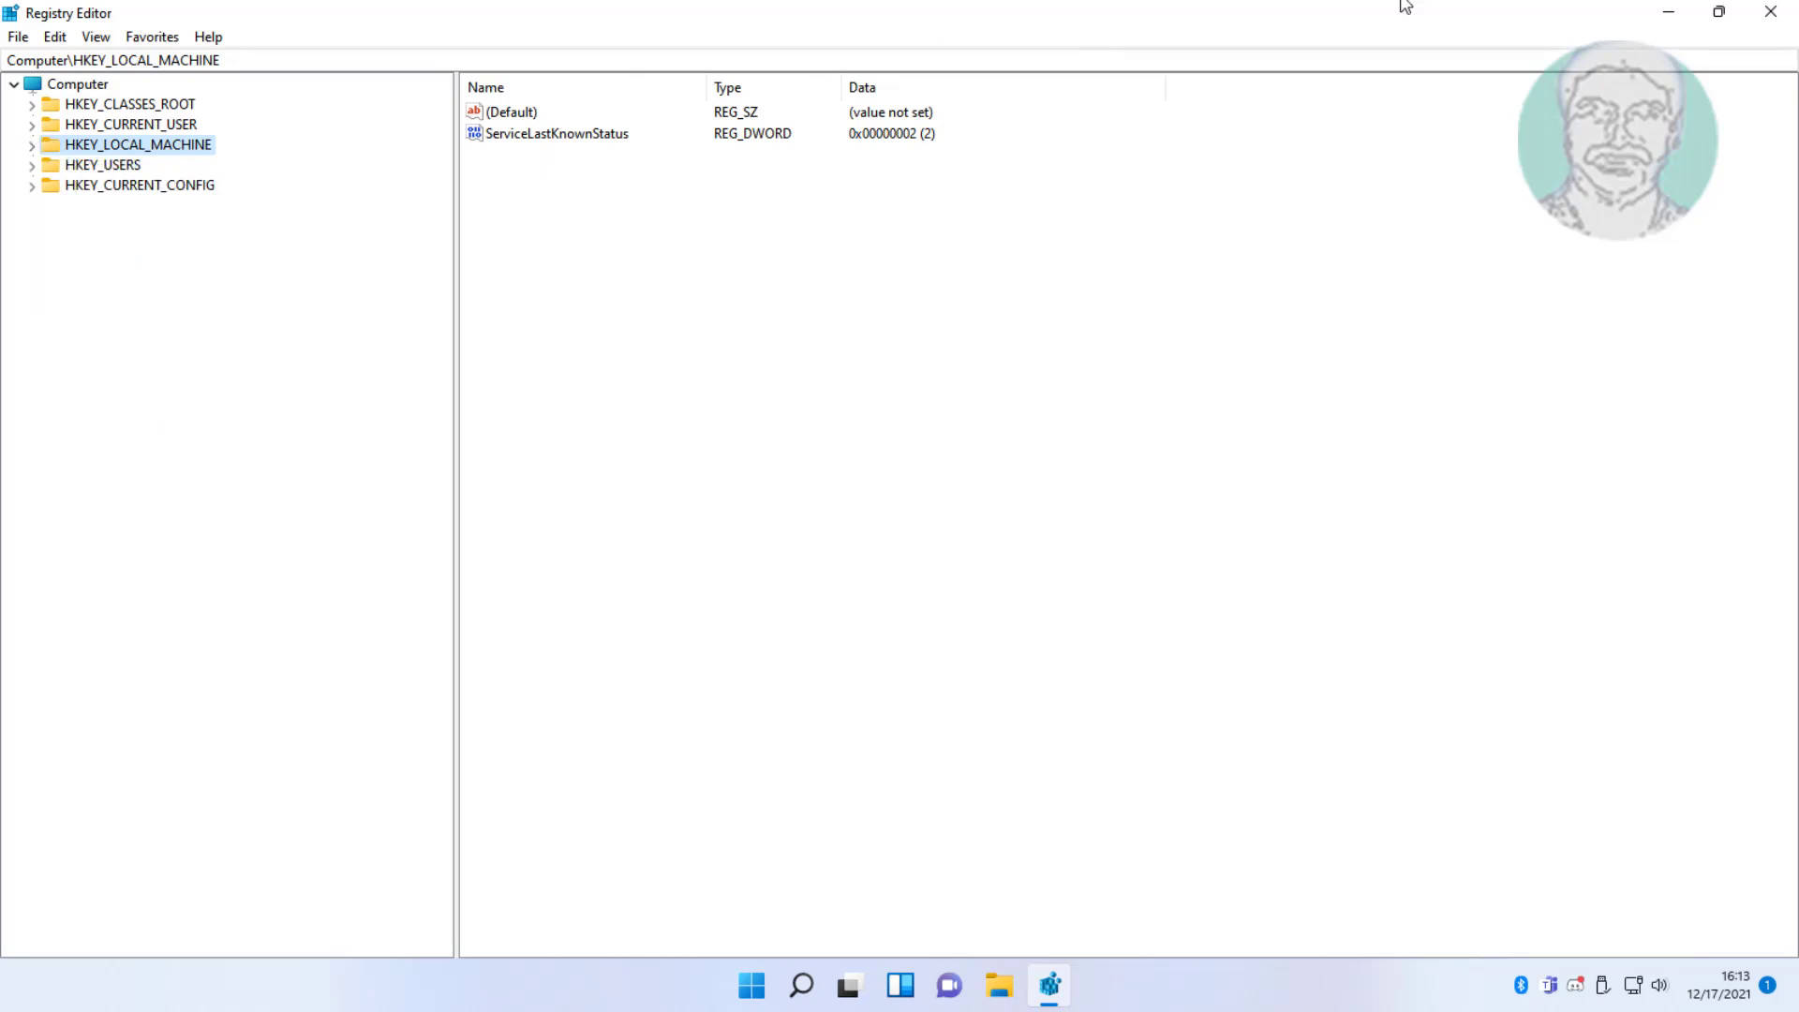
left_click(1771, 11)
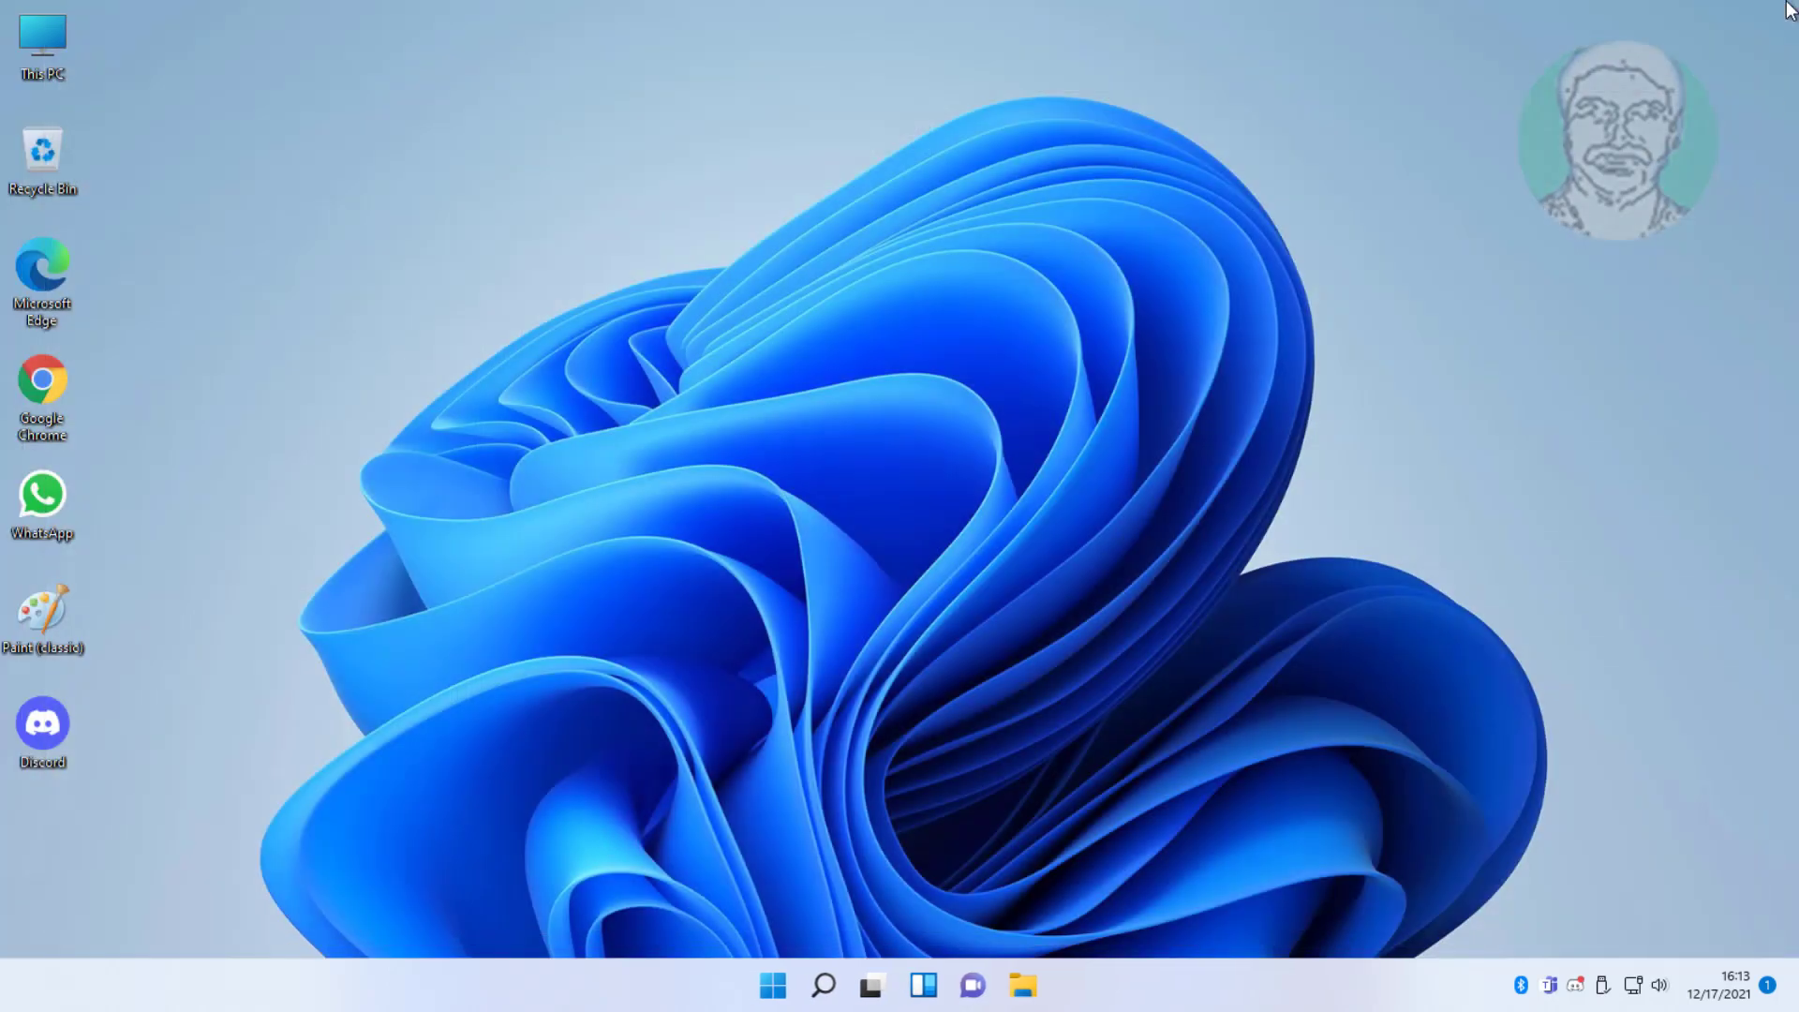
Check the Start menu power options, then launch Device Manager from search
left_click(776, 985)
left_click(1179, 909)
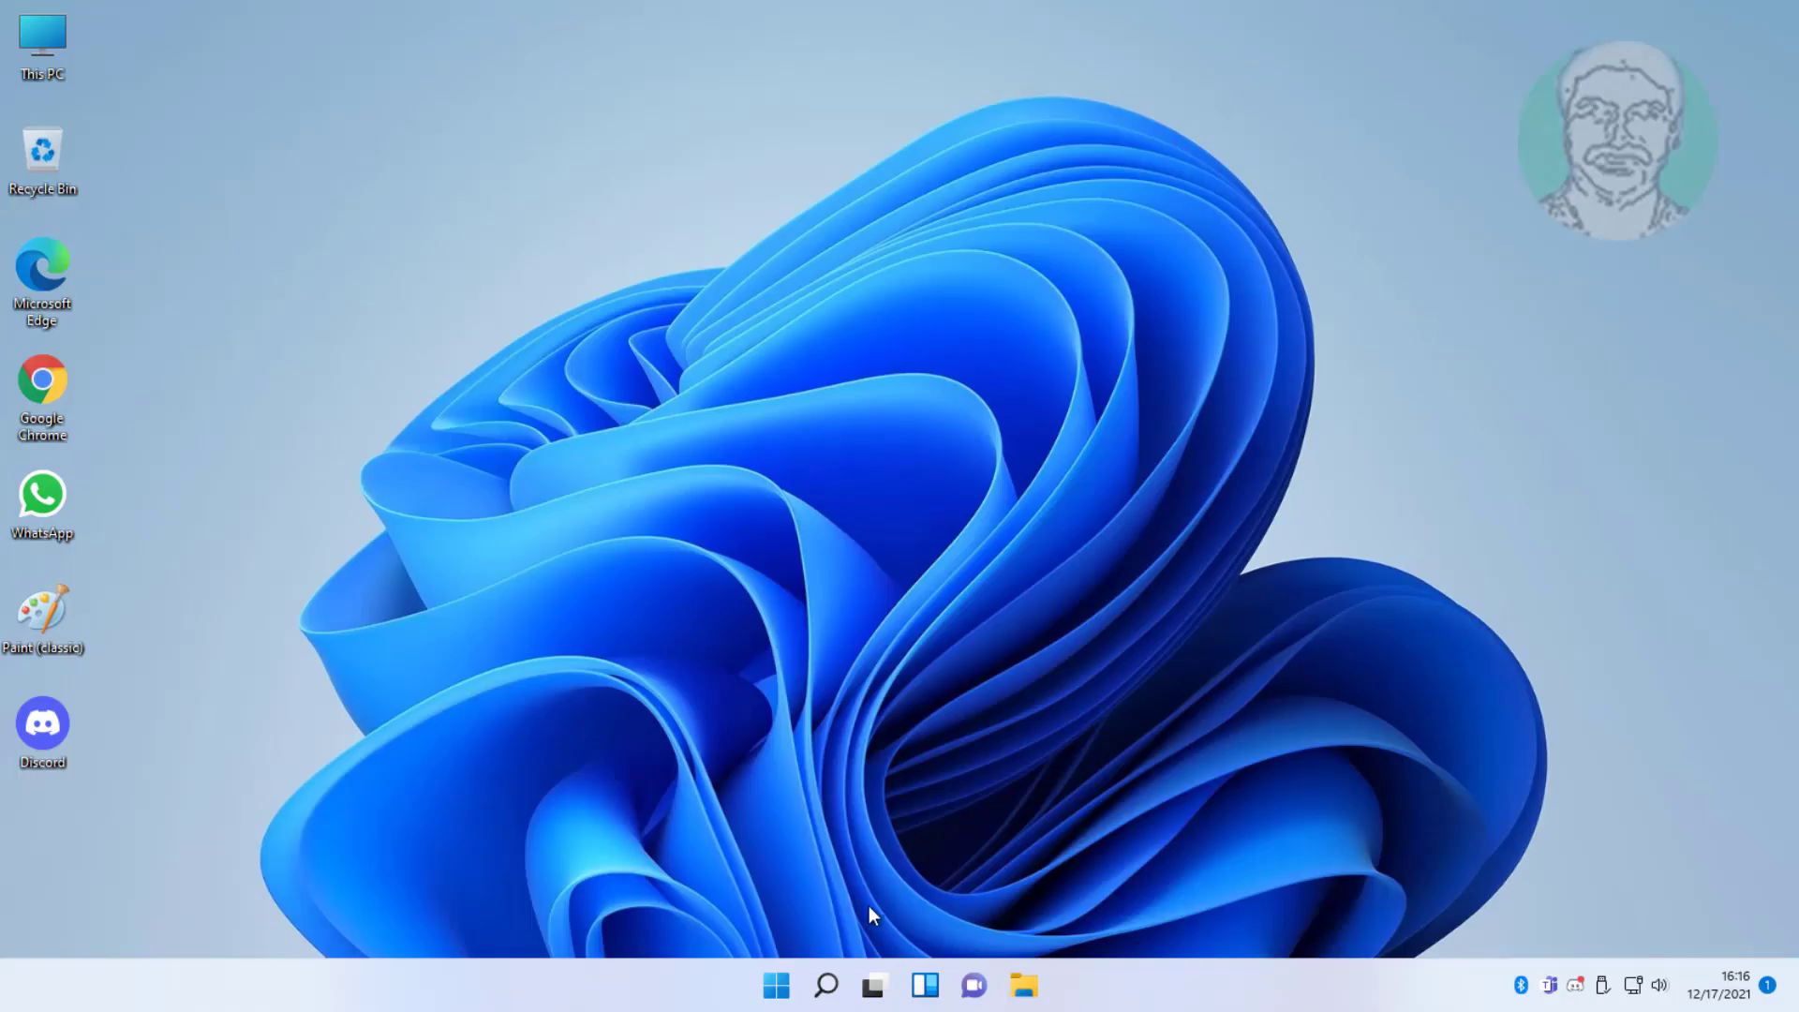
left_click(829, 985)
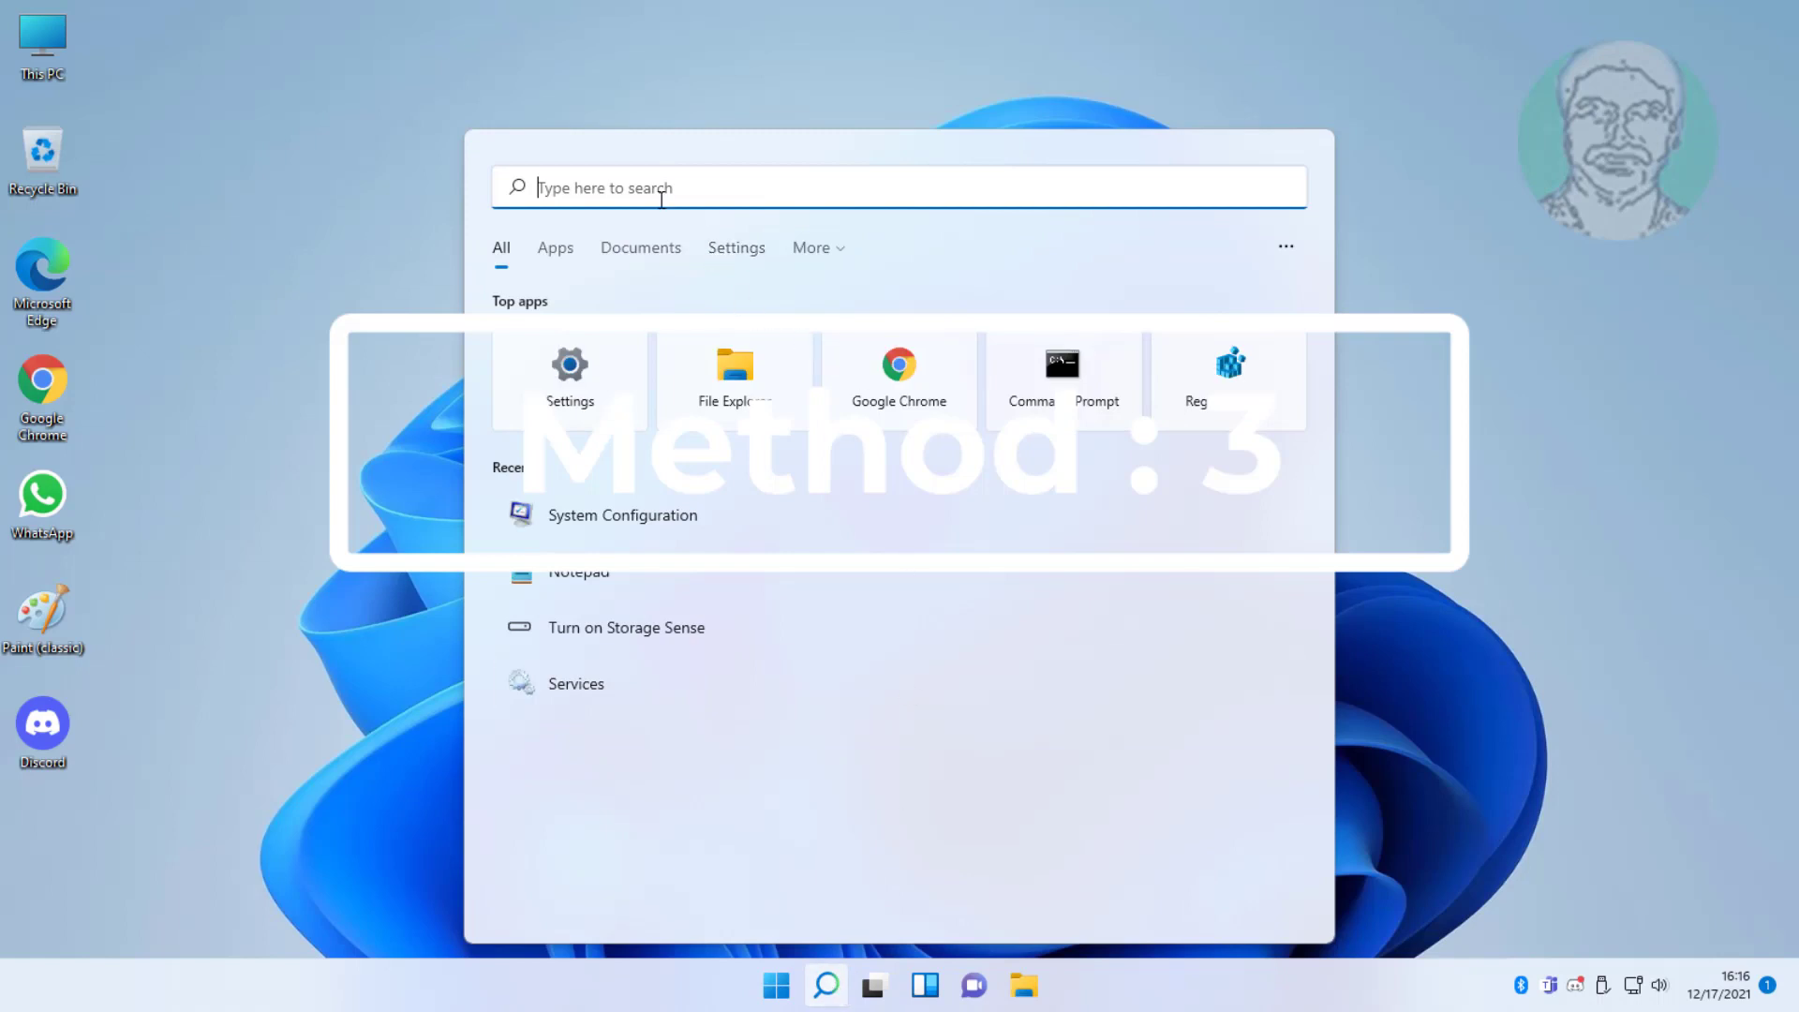
type("dev")
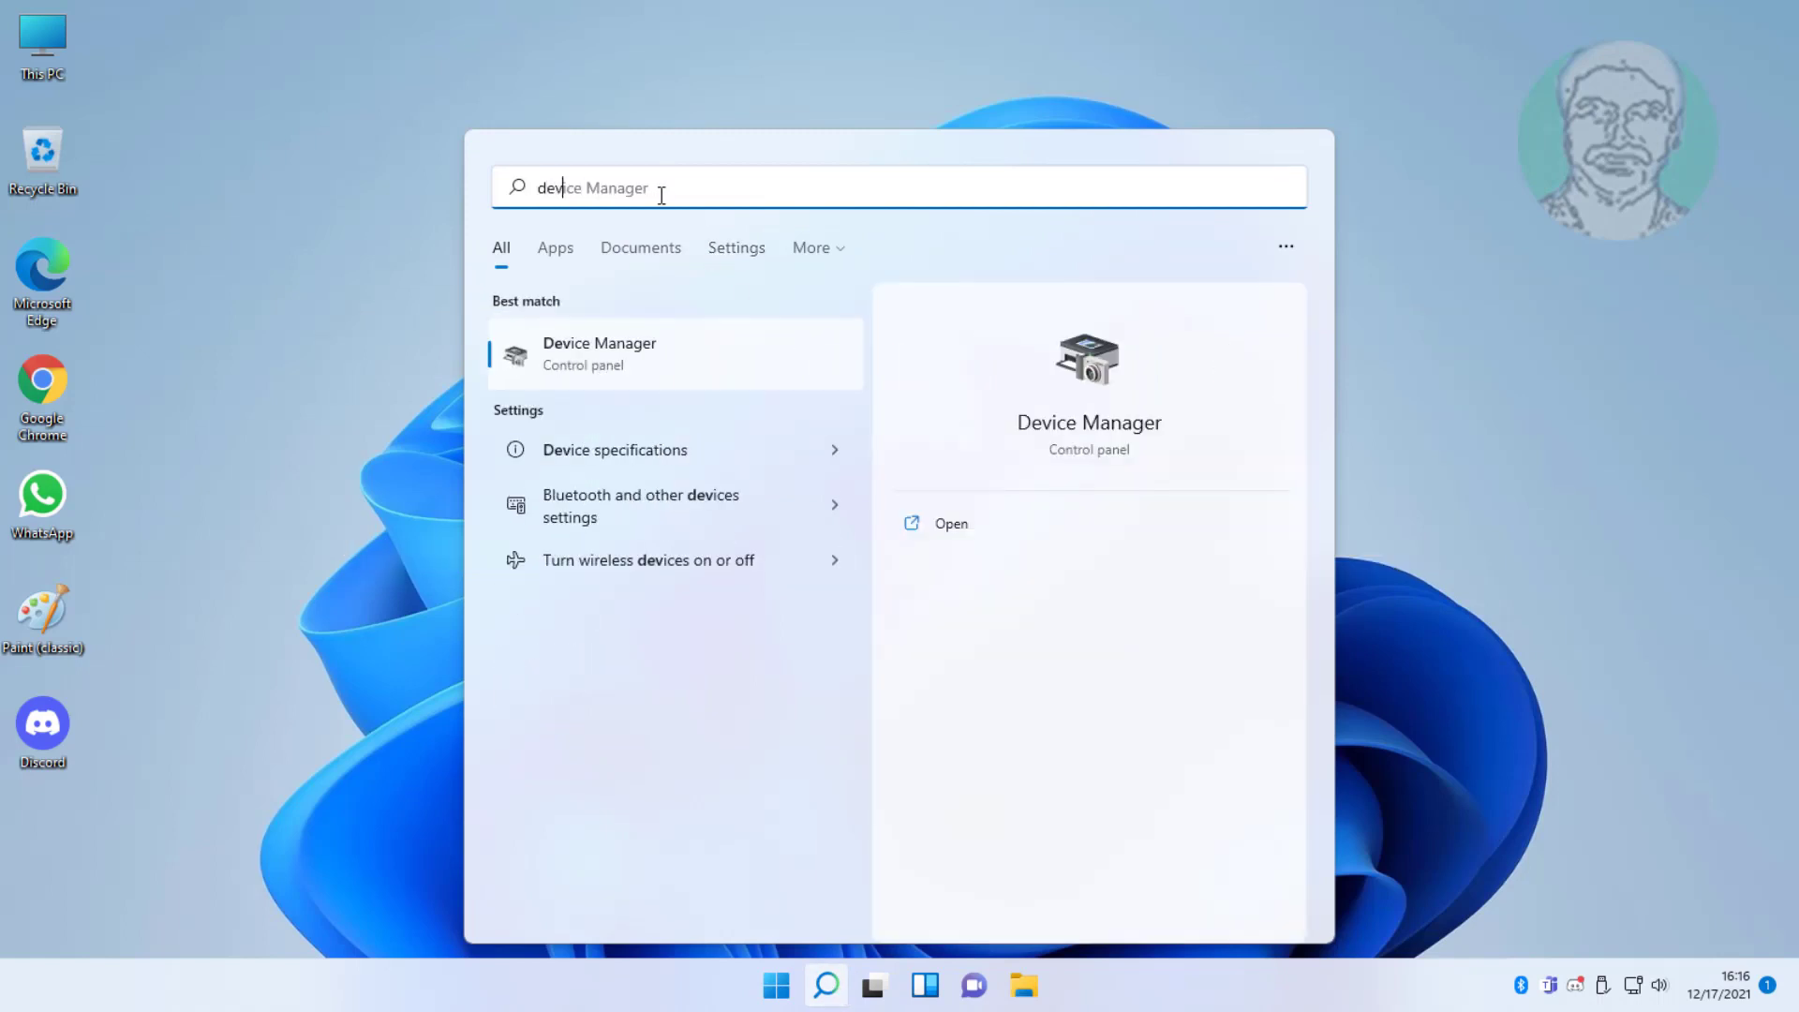
type("ice Managerice manage")
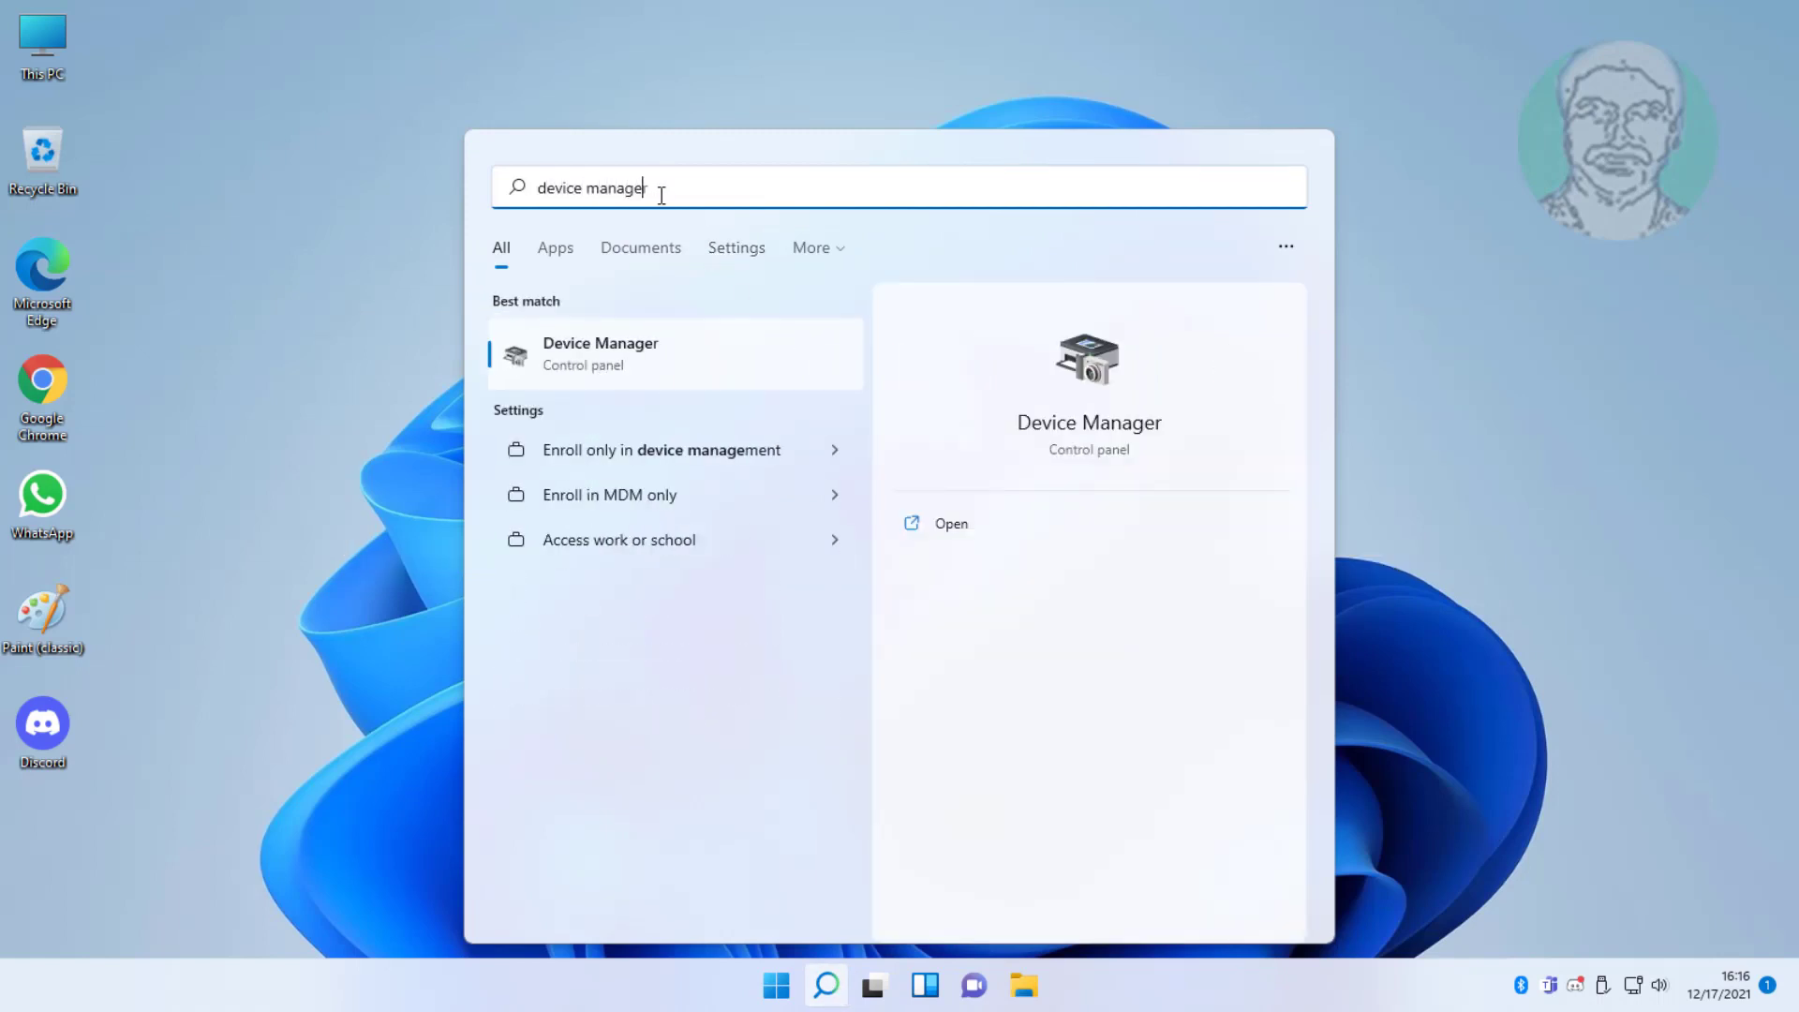
type("r")
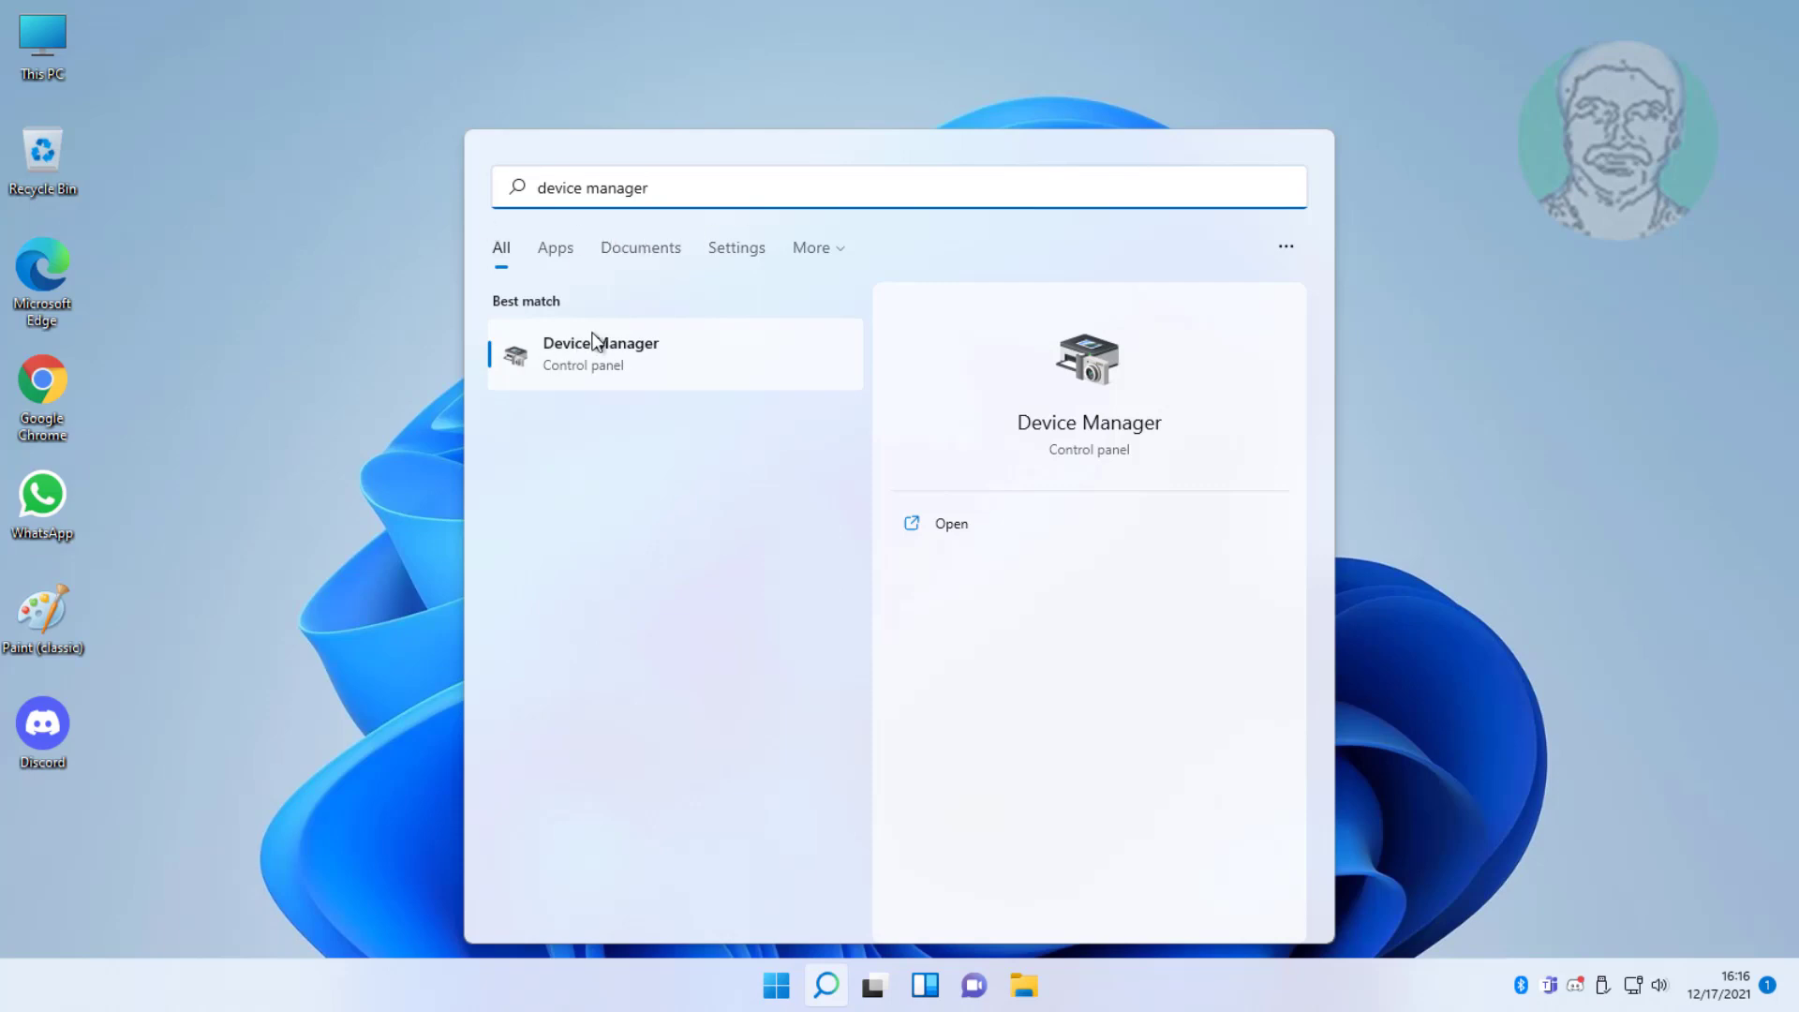
left_click(593, 339)
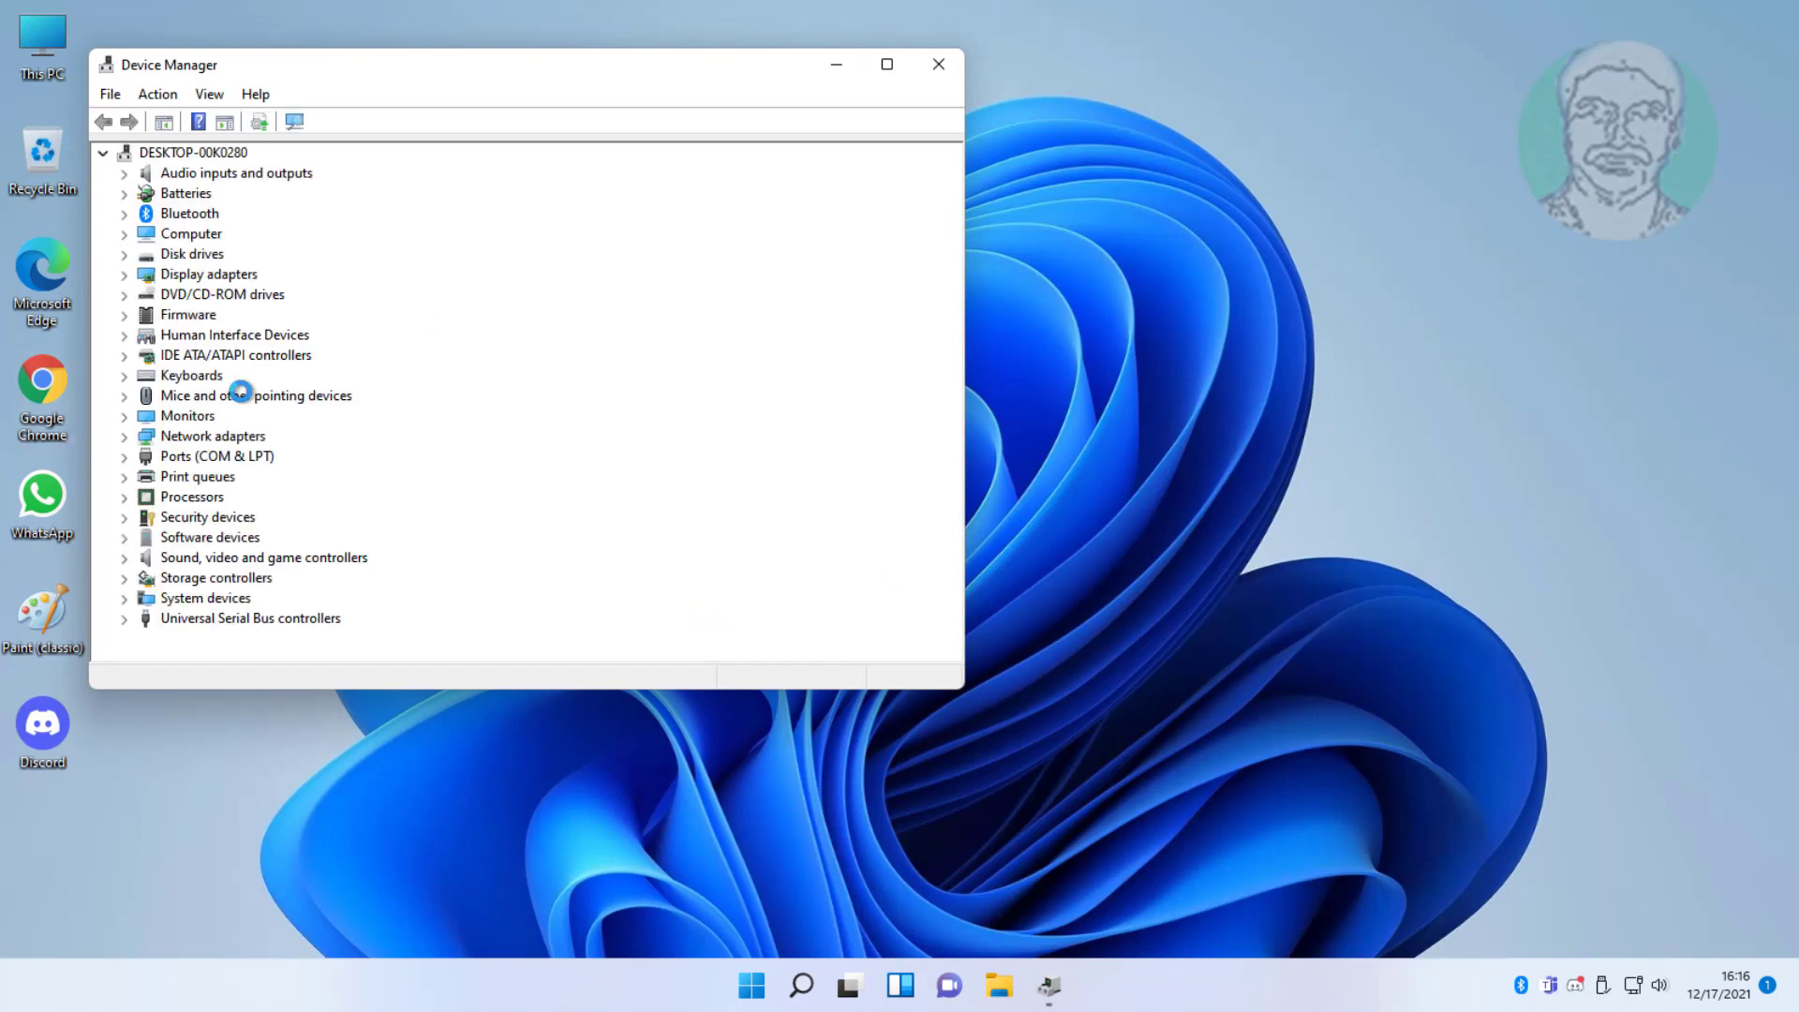
Expand Network adapters and bring up the TP-Link Wireless USB Adapter's context menu
left_click(160, 438)
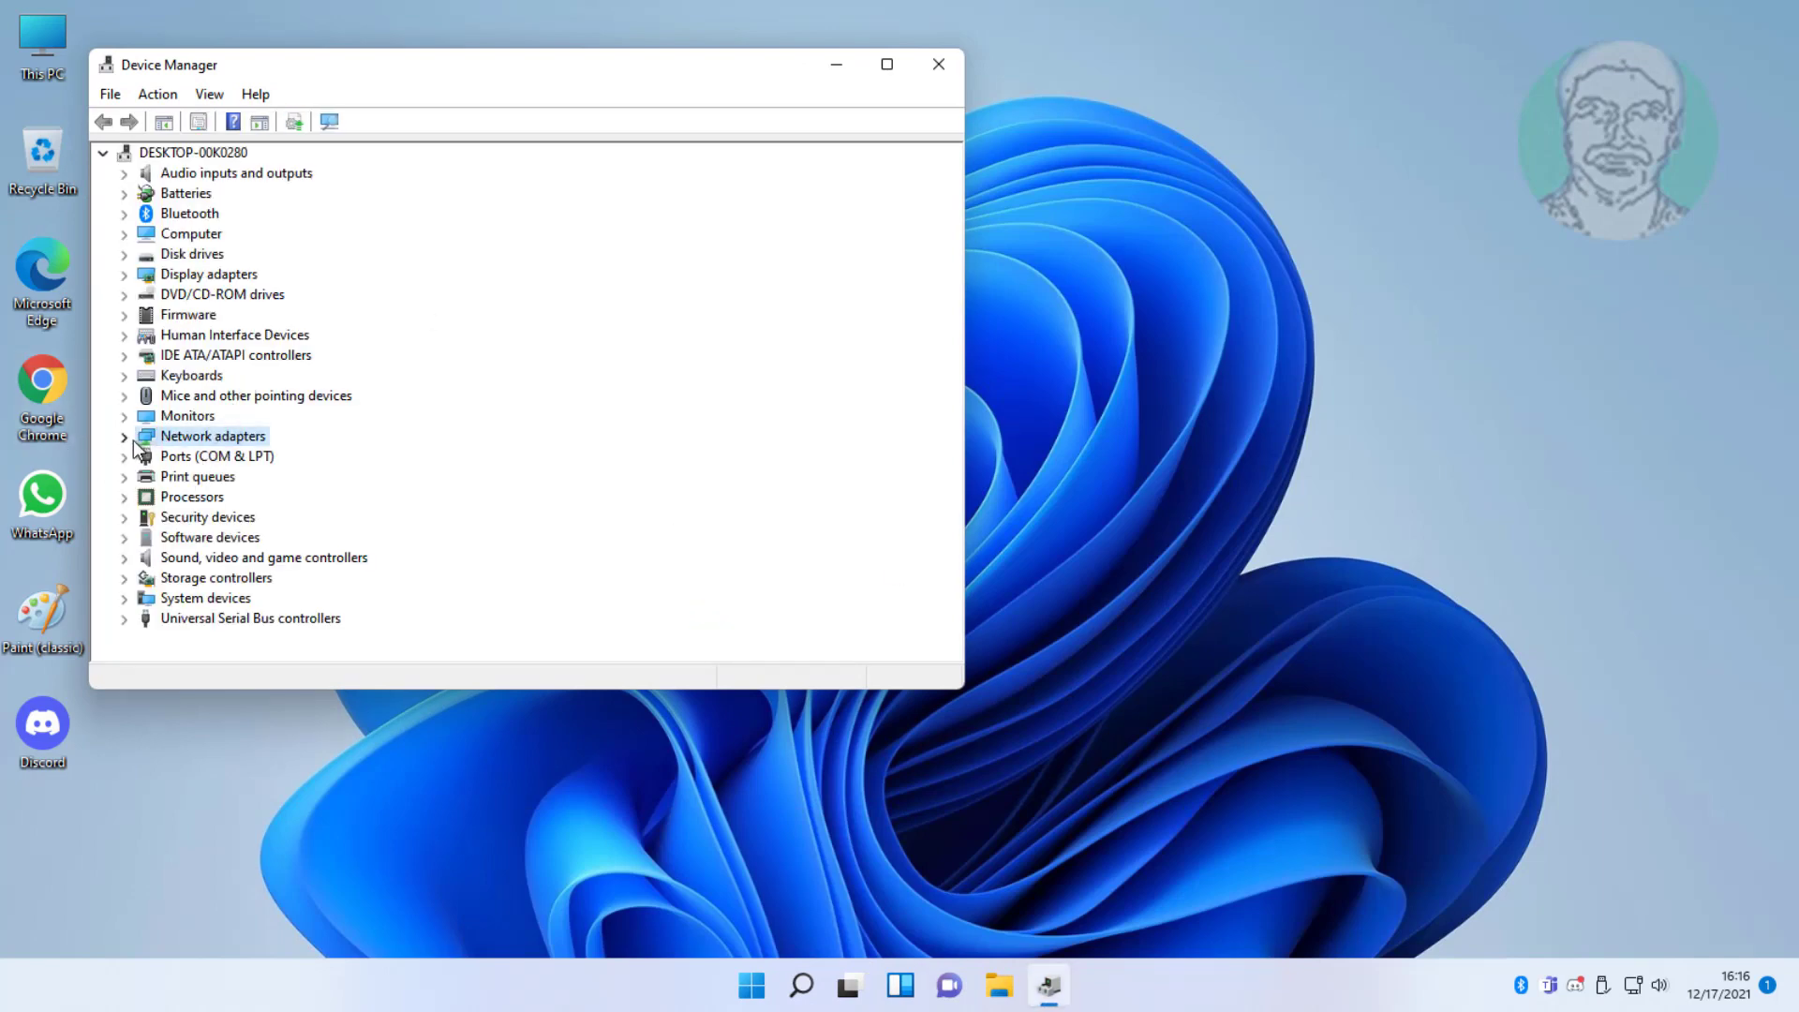
left_click(124, 438)
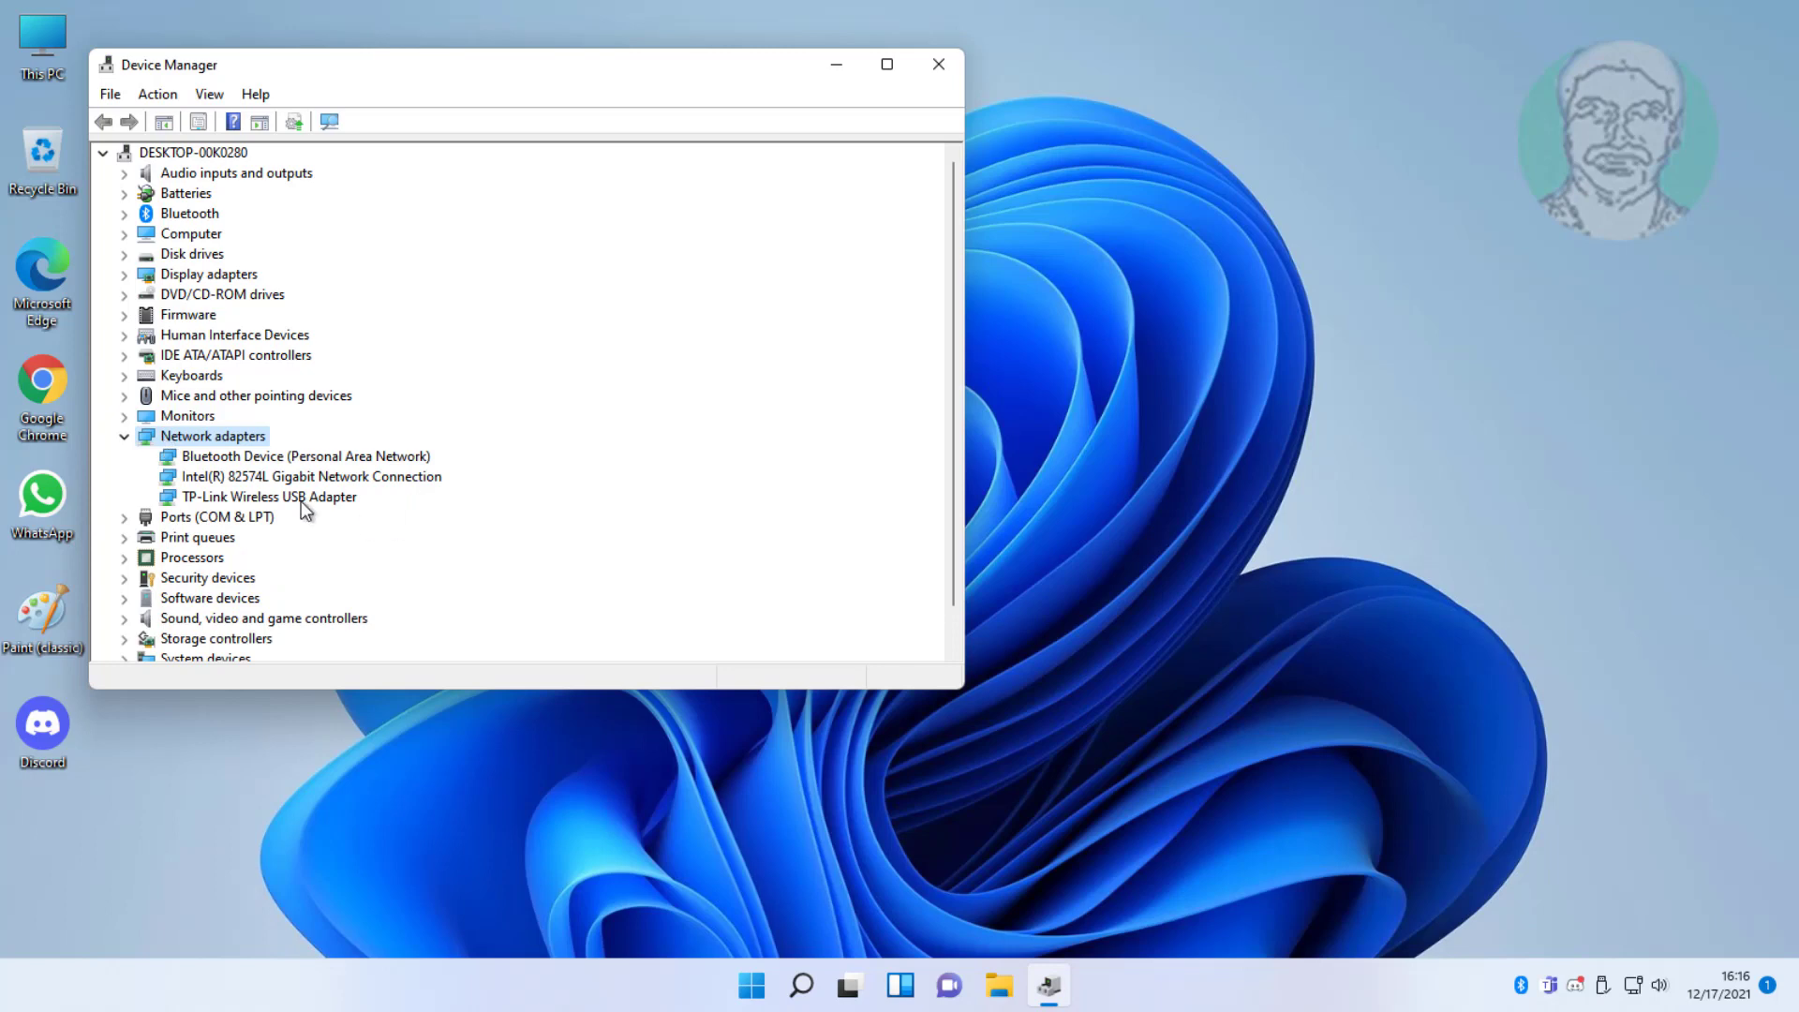
left_click(269, 501)
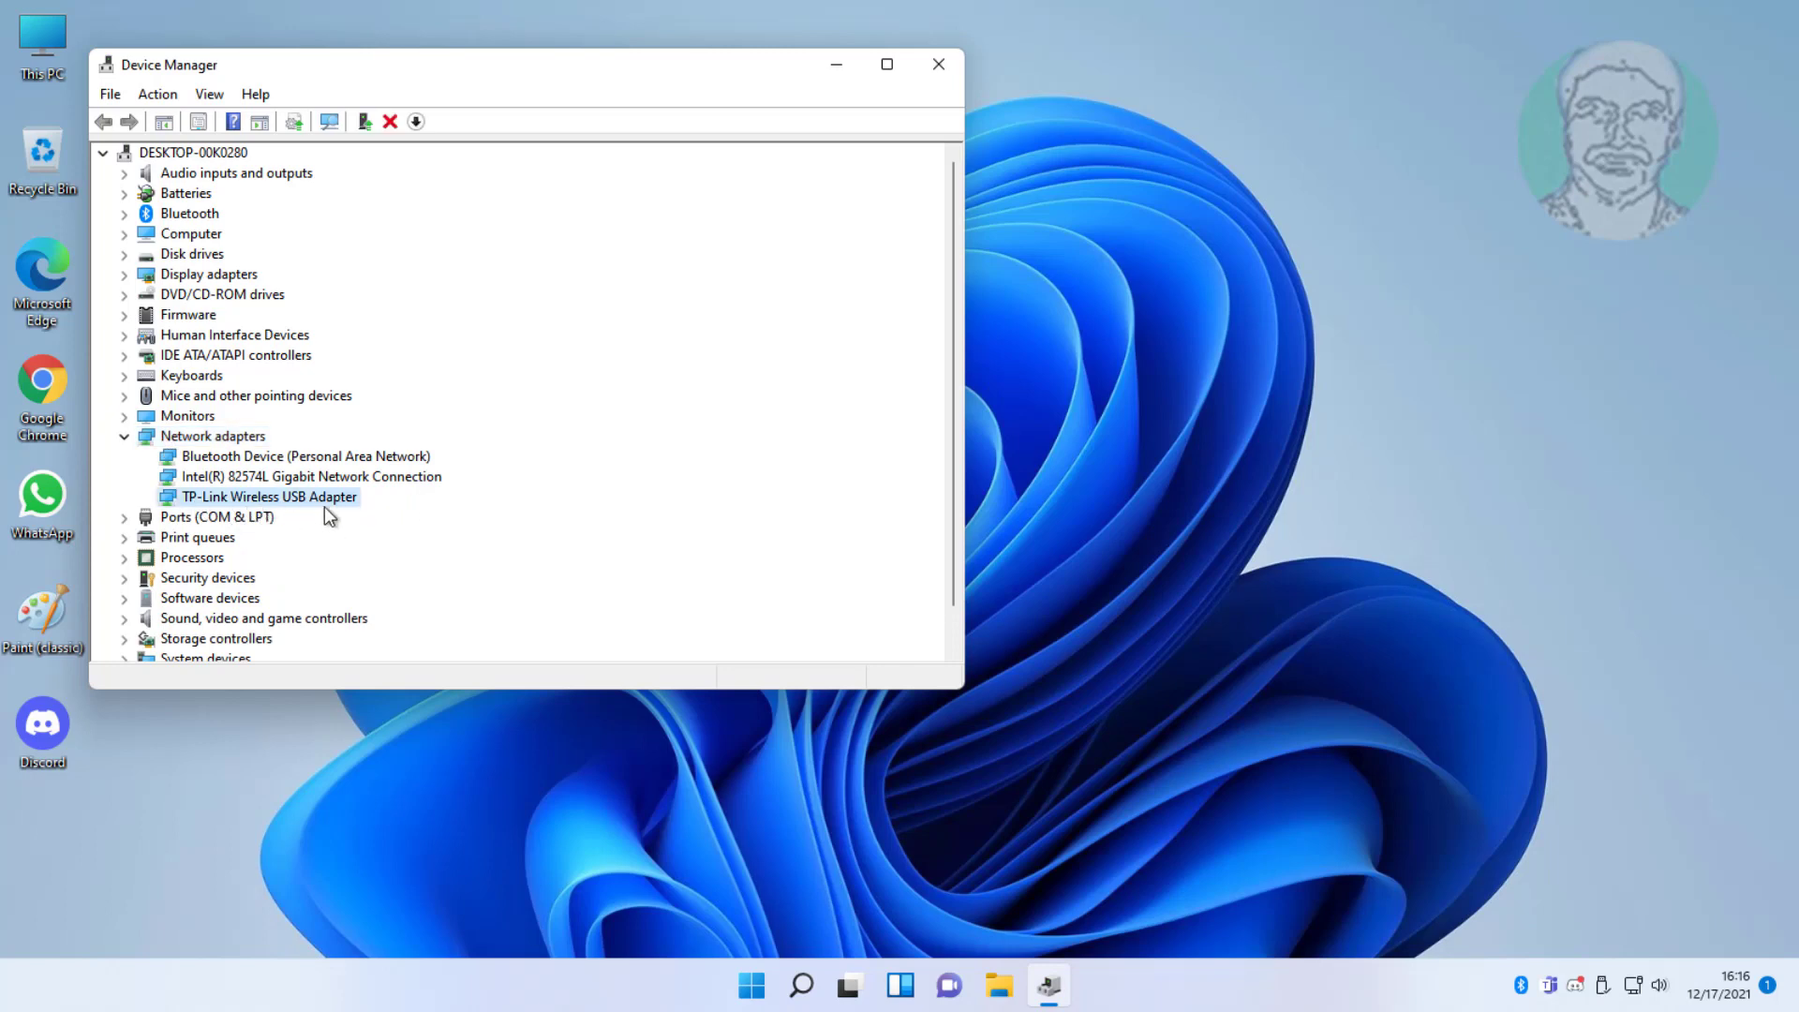
right_click(326, 501)
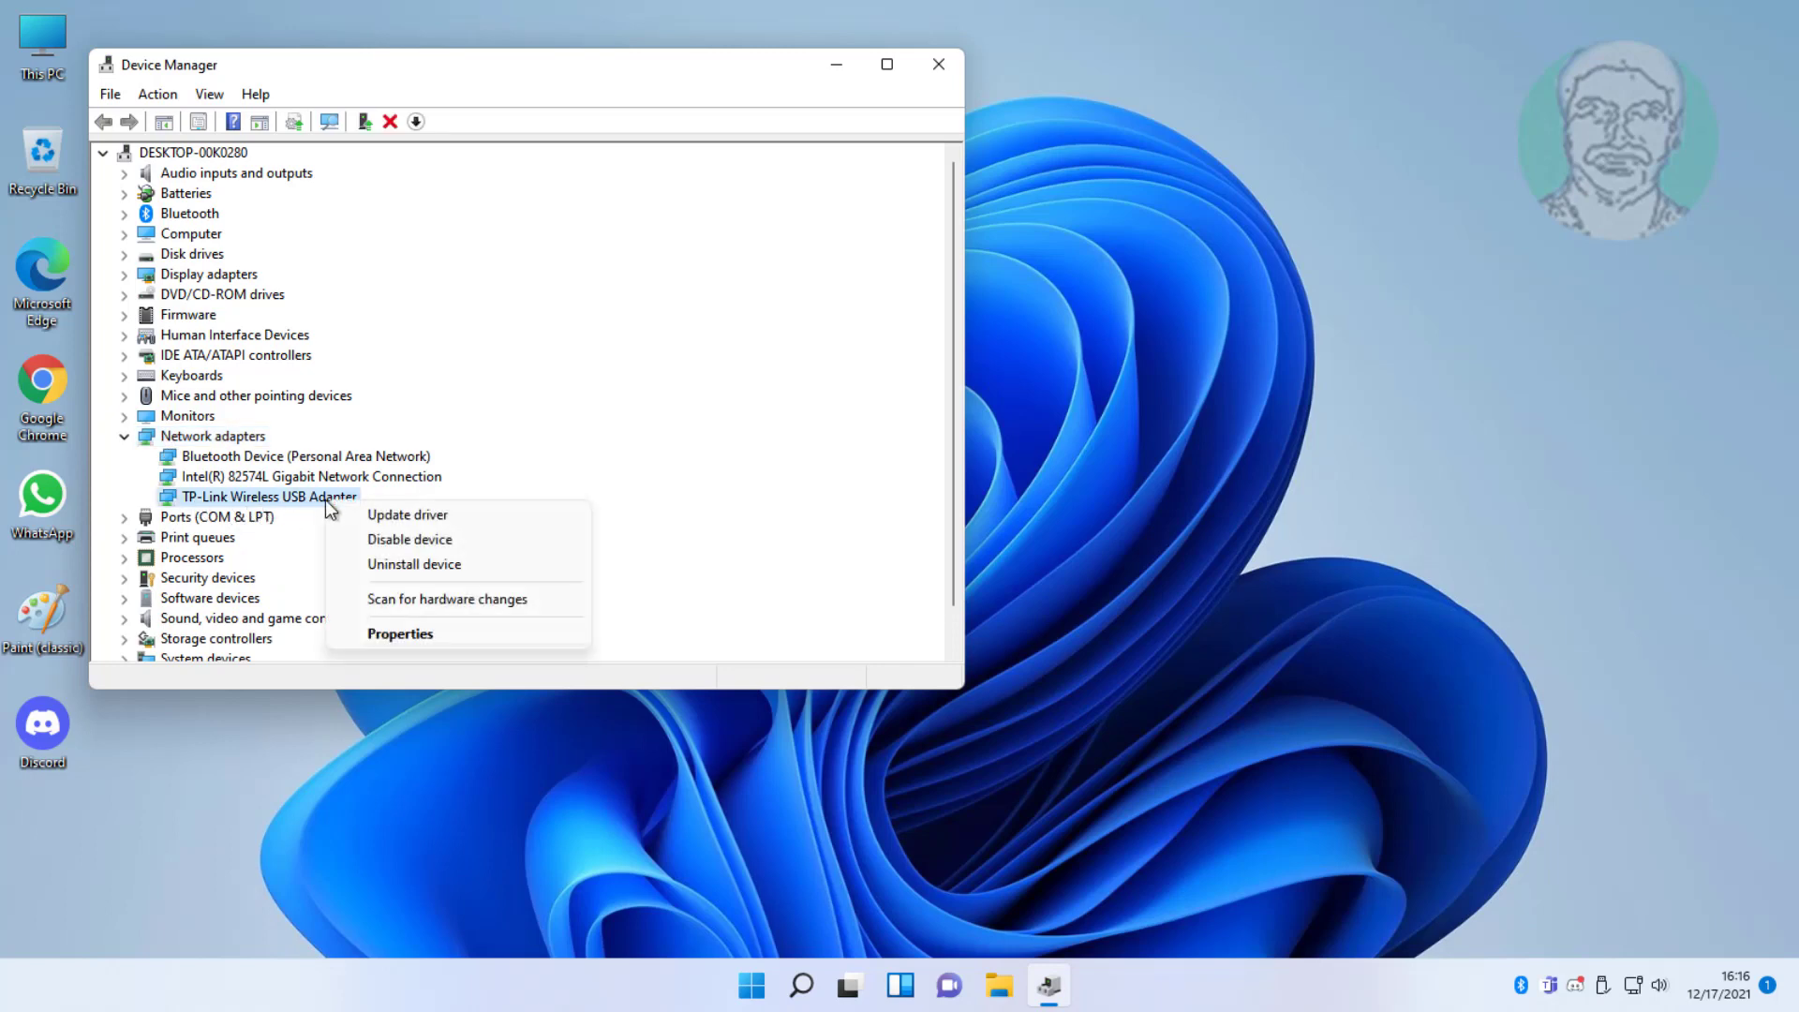
Reinstall the TP-Link Wireless USB Adapter driver from the local driver list, then close Device Manager
left_click(409, 517)
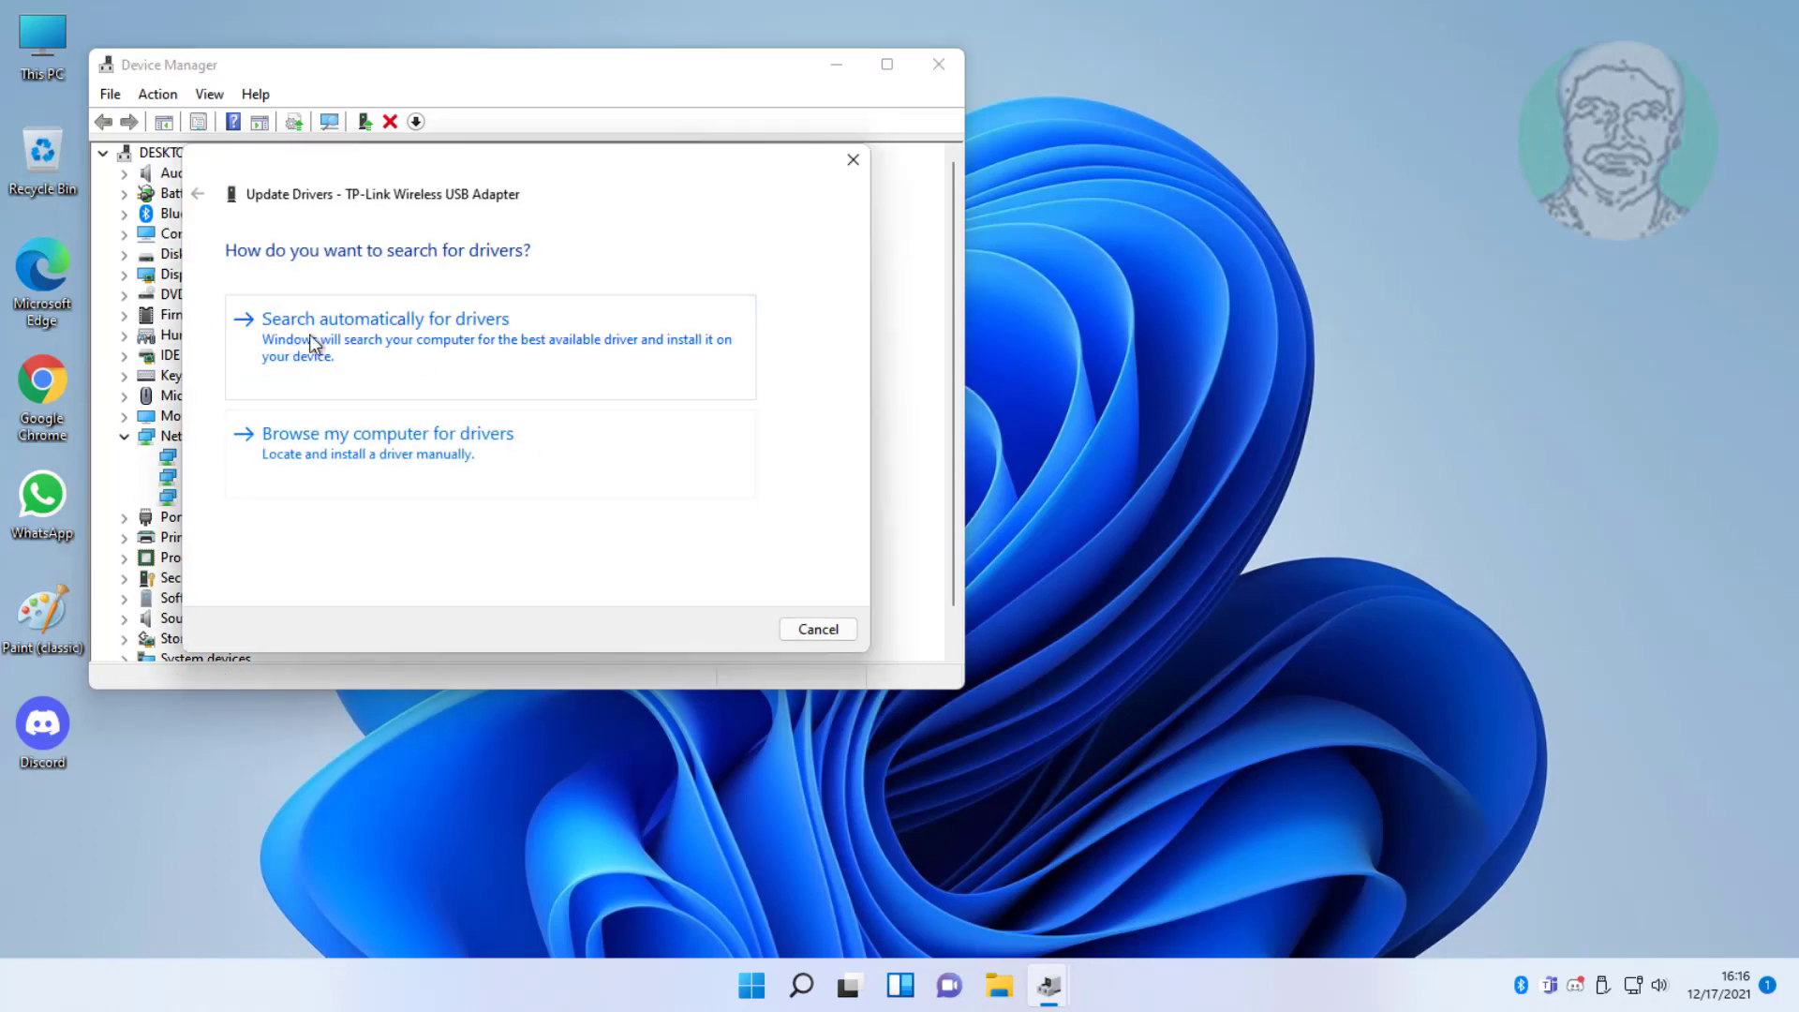
left_click(460, 472)
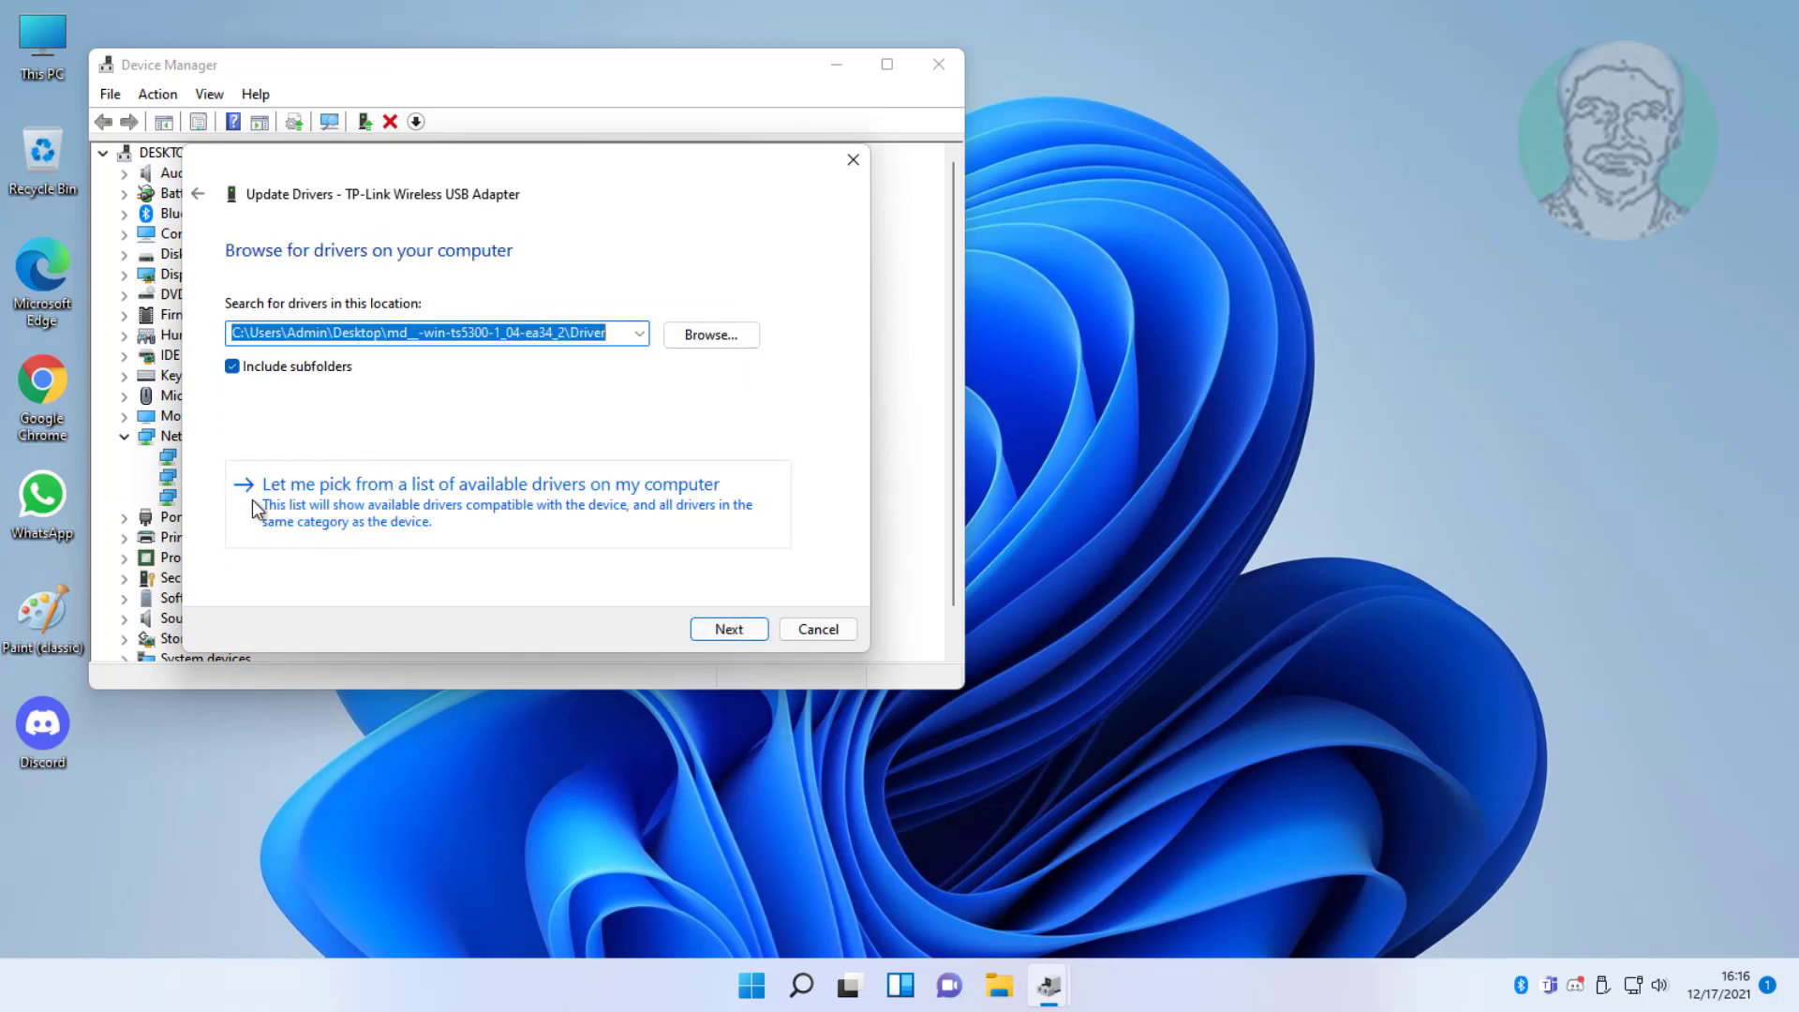
left_click(549, 495)
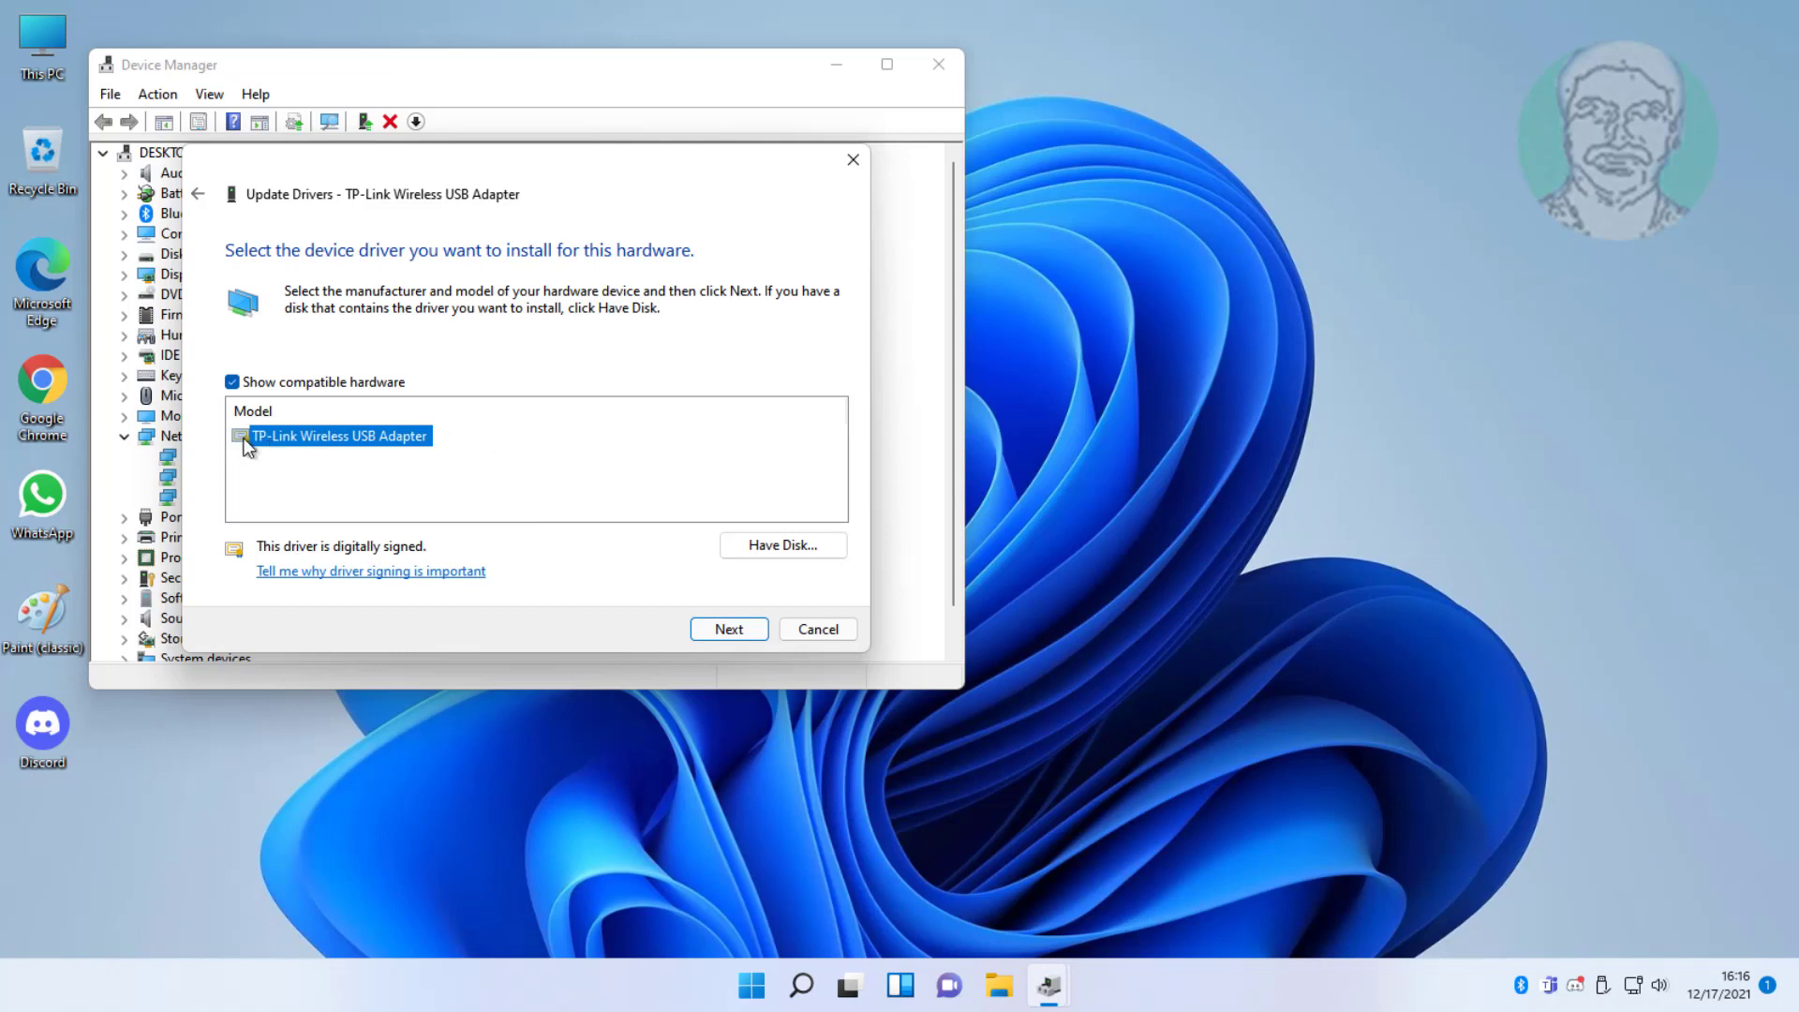
left_click(737, 630)
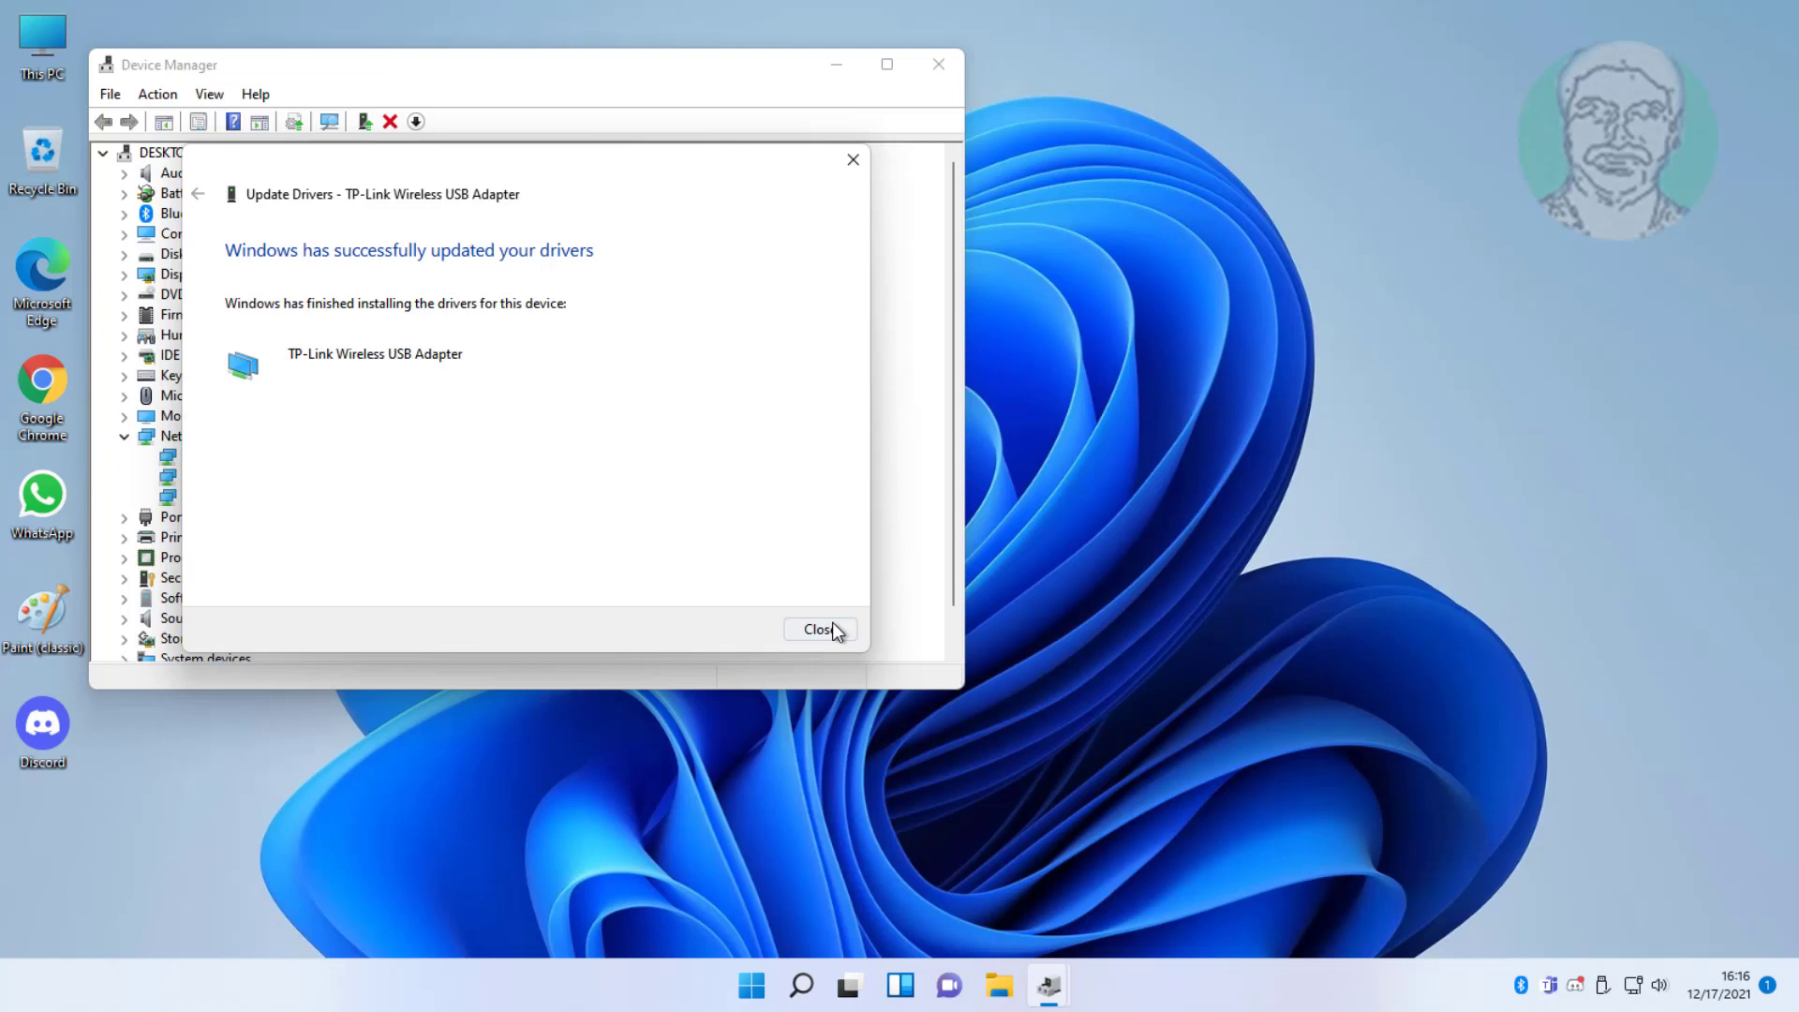
left_click(817, 630)
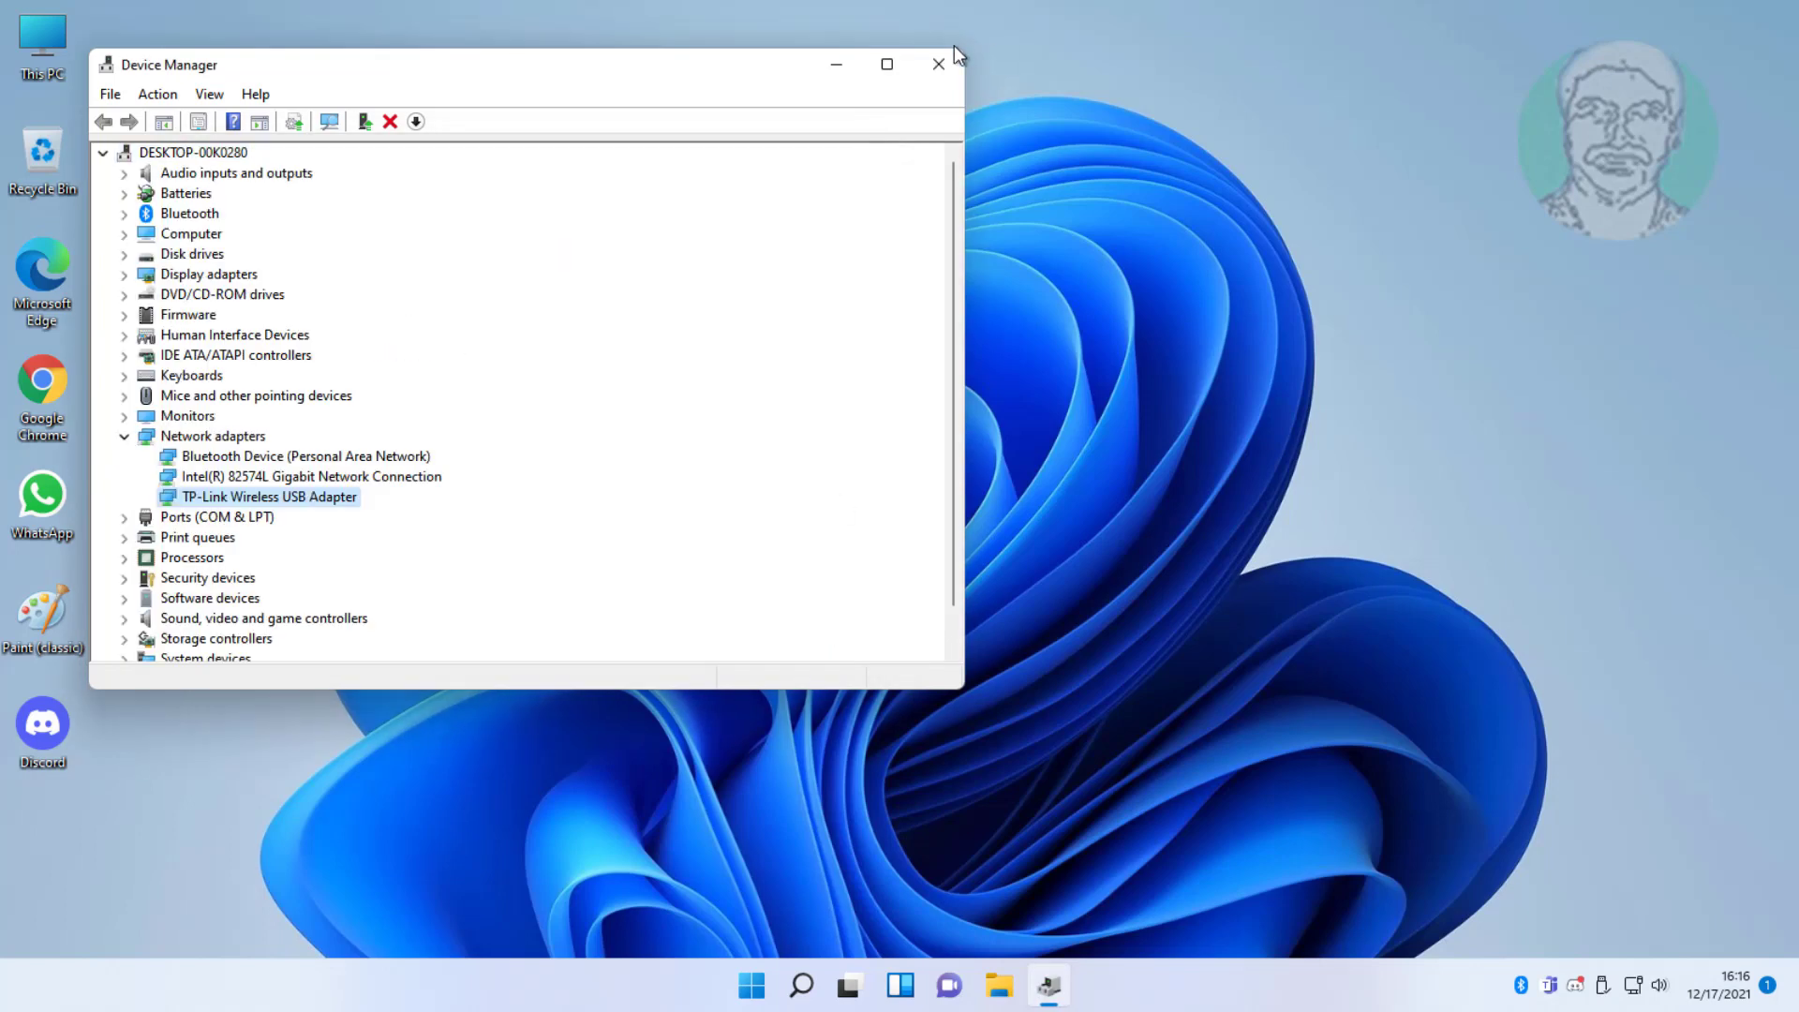
left_click(925, 60)
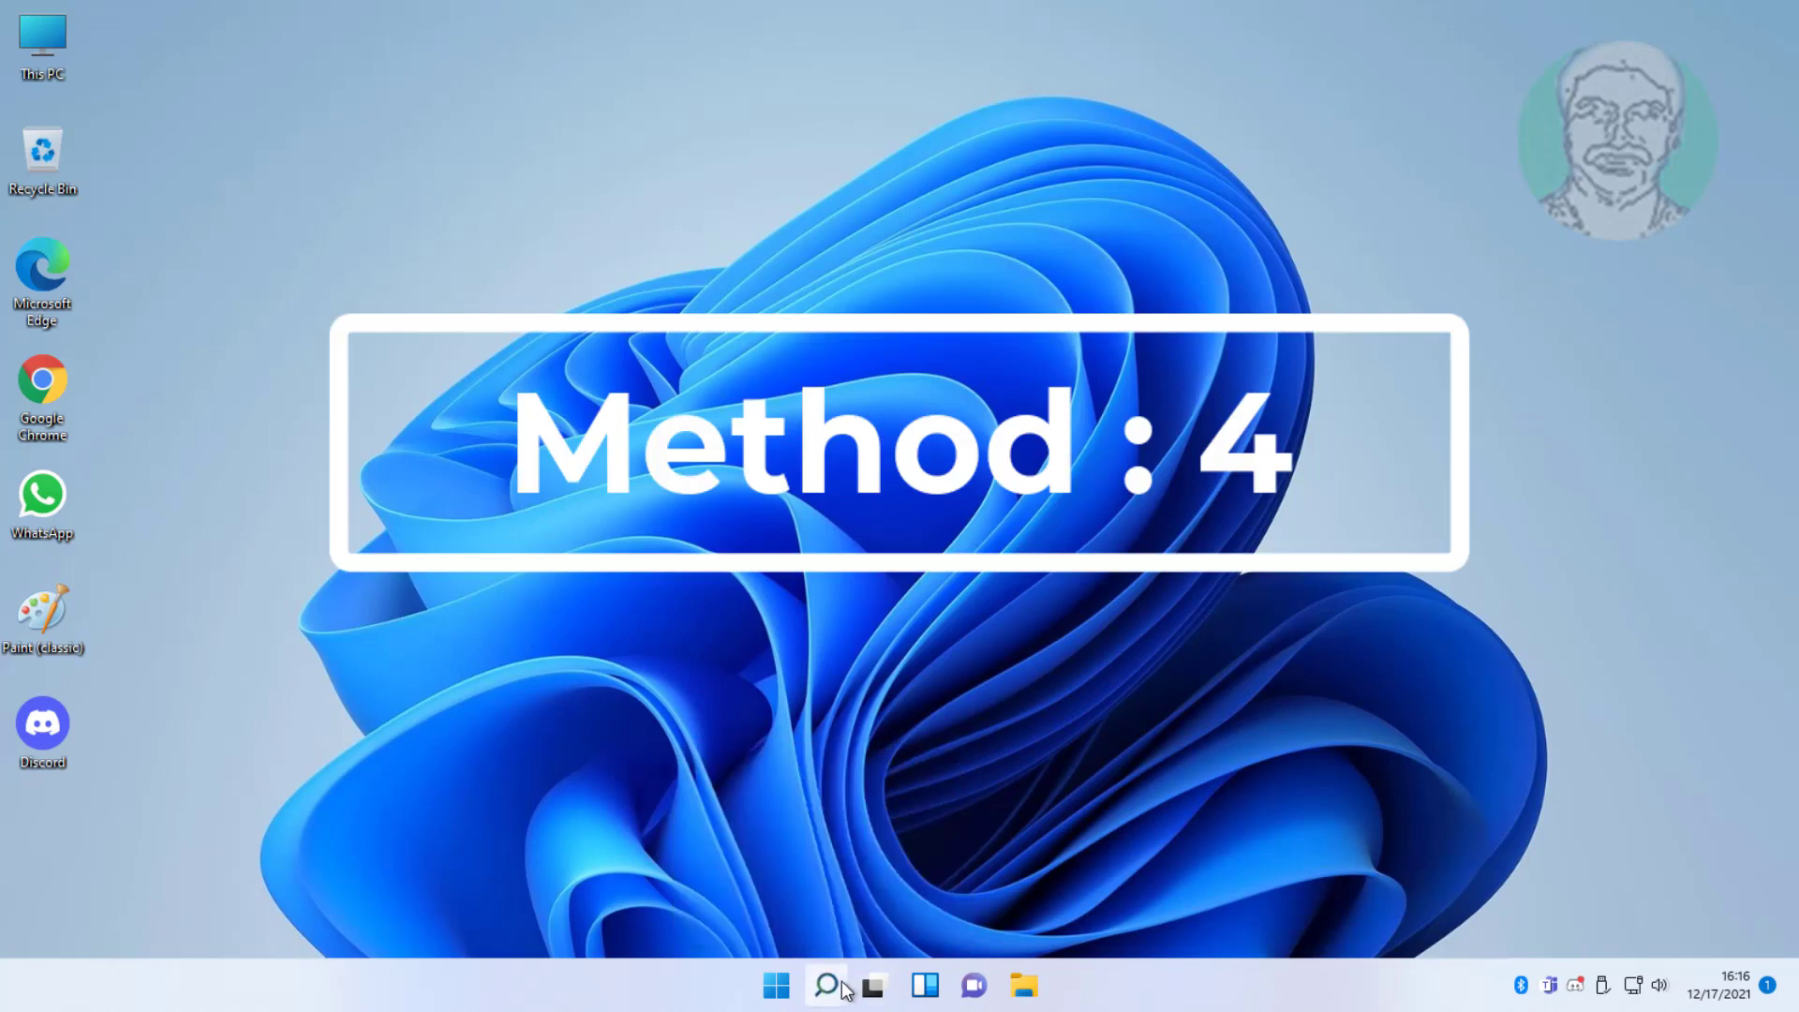
Reopen Device Manager through a 'device manager' search
left_click(846, 990)
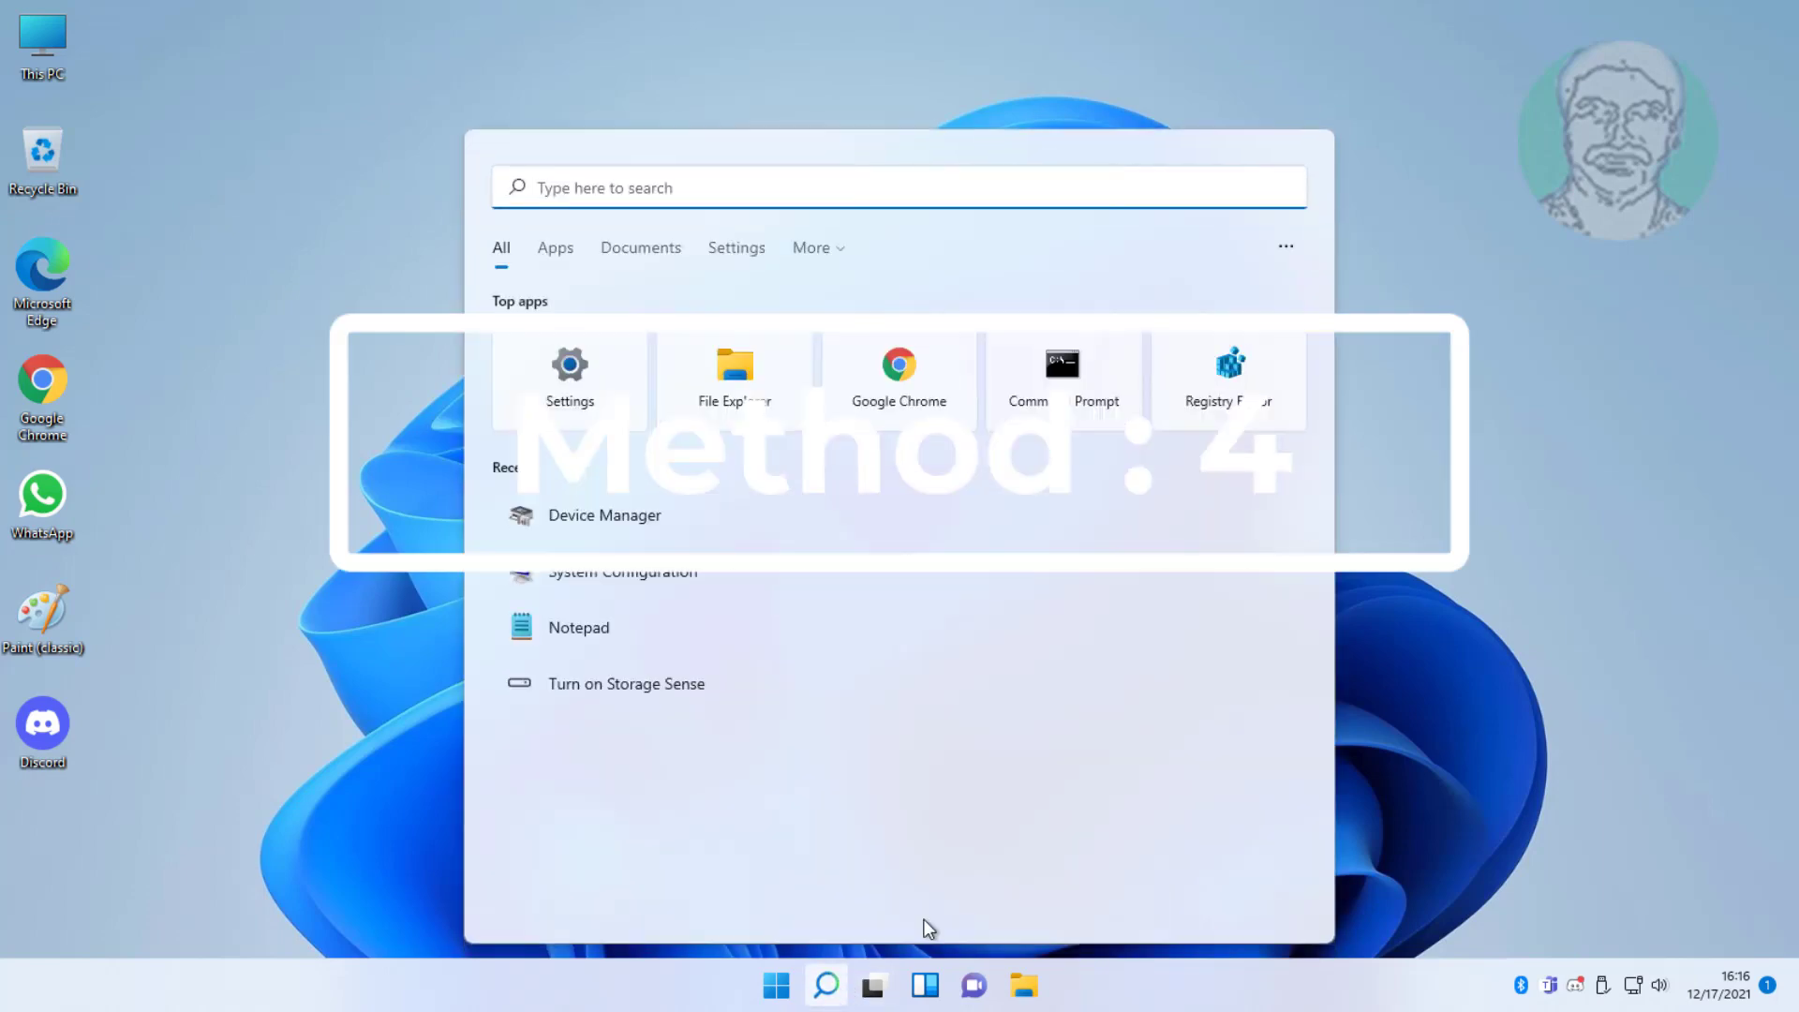
type("de")
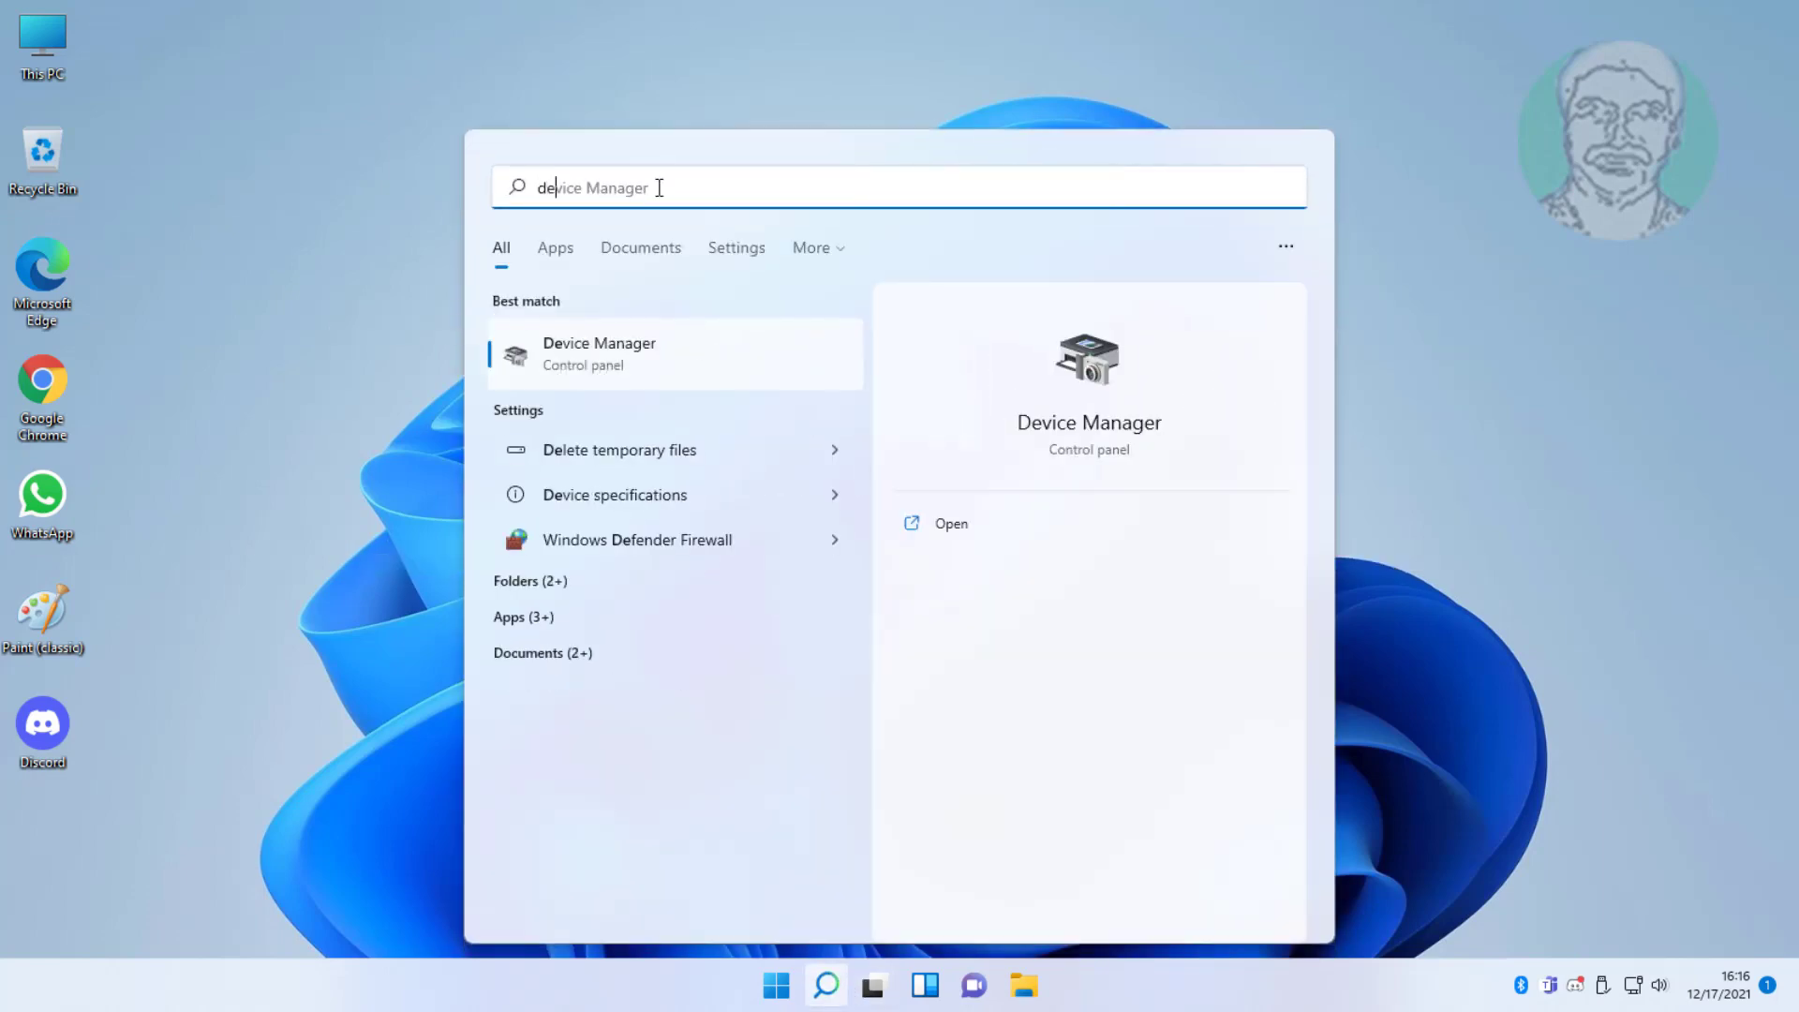
type("vice")
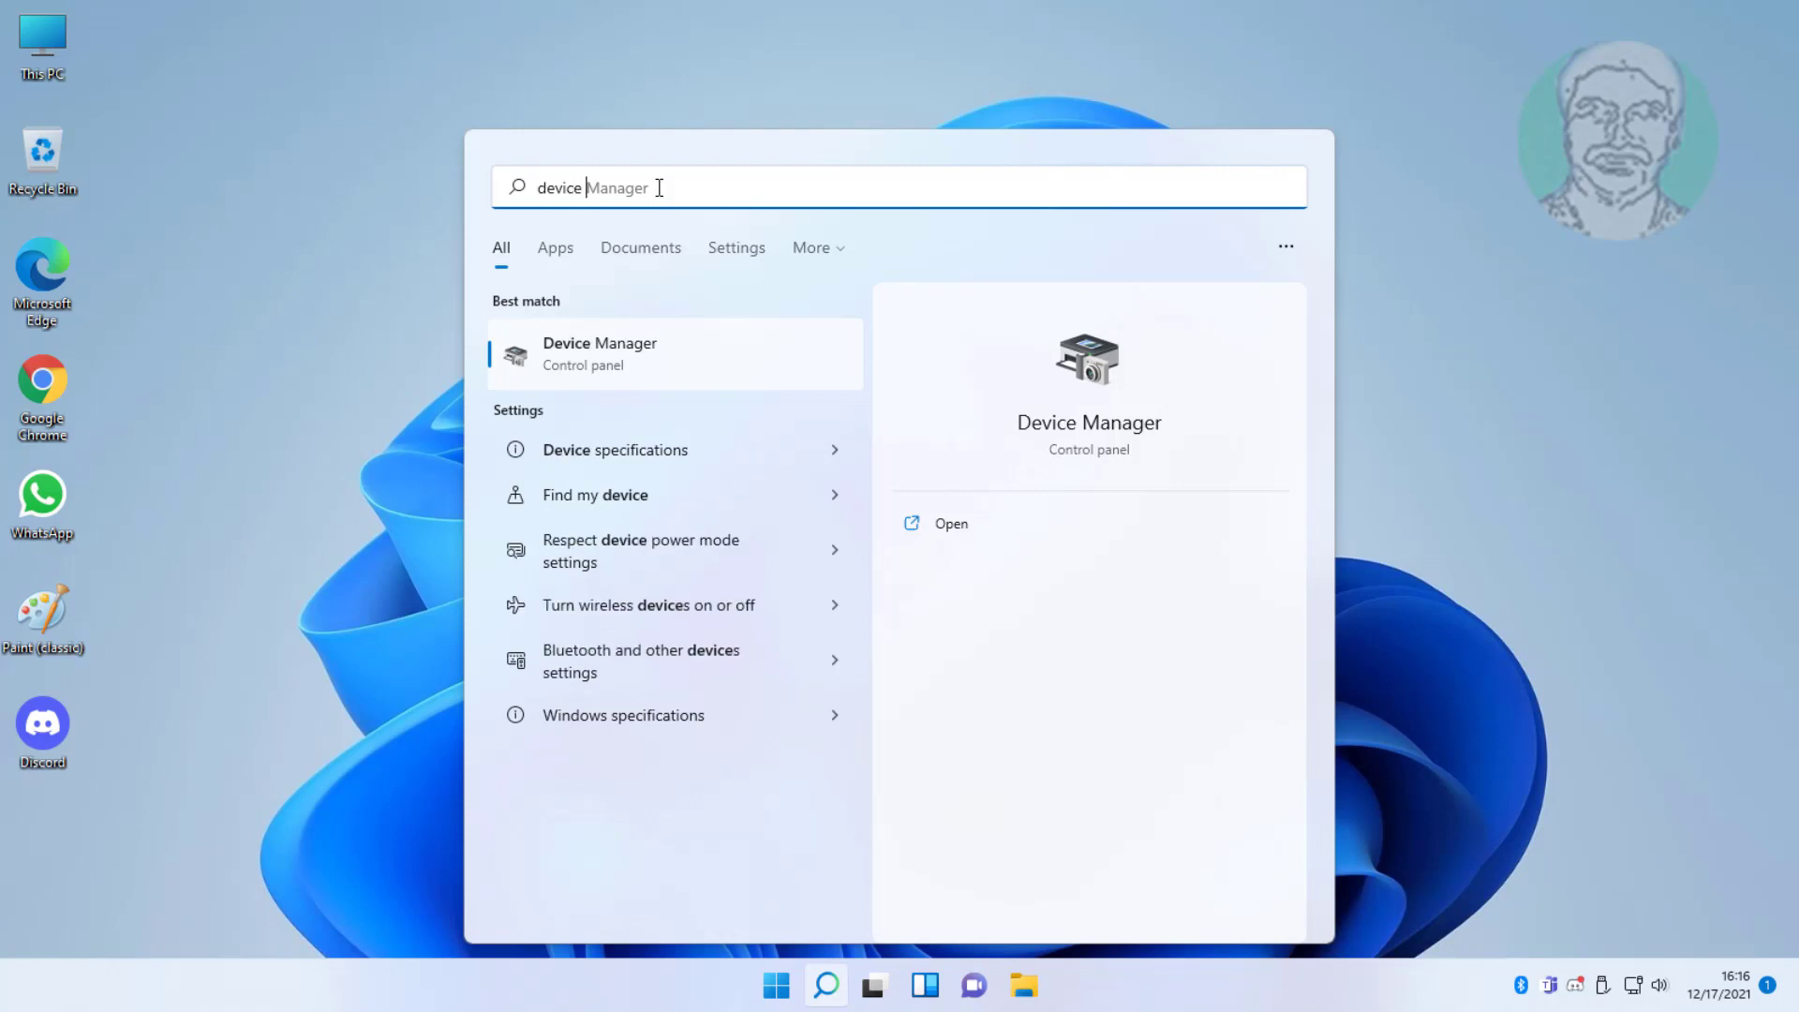
type(" manager")
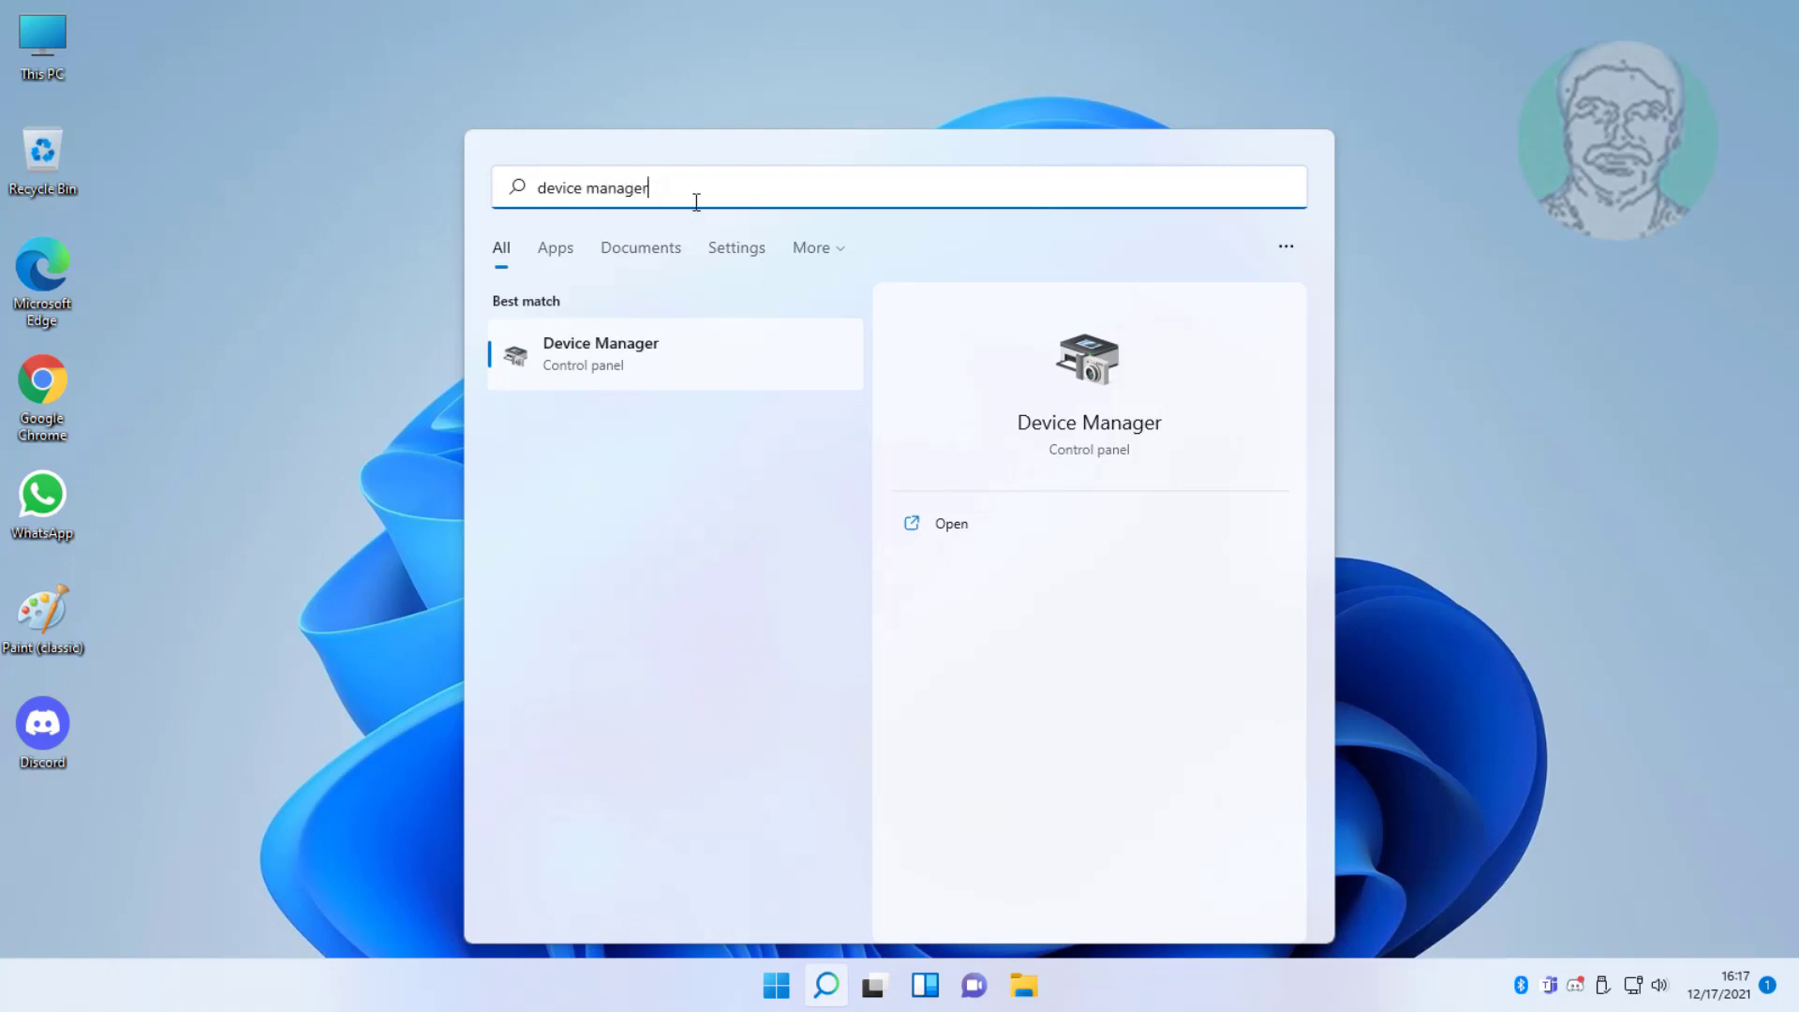
left_click(622, 357)
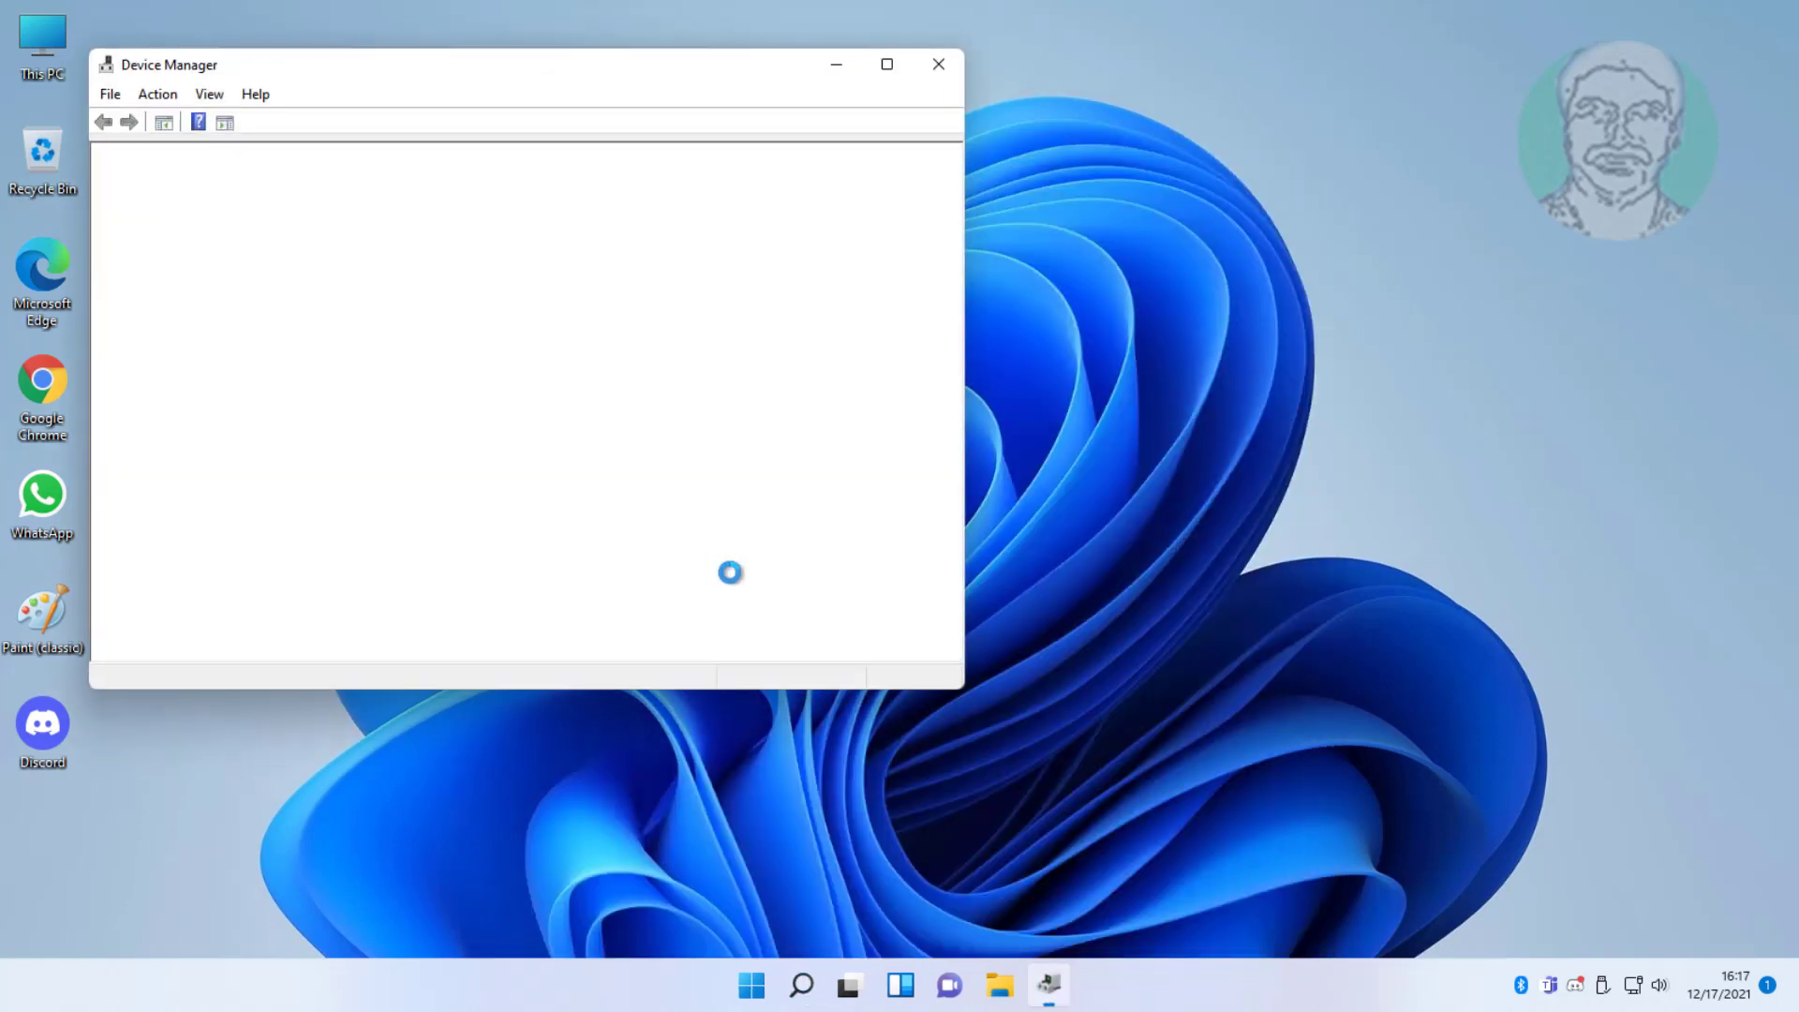
Uninstall the TP-Link Wireless USB Adapter under Network adapters and close Device Manager
left_click(183, 437)
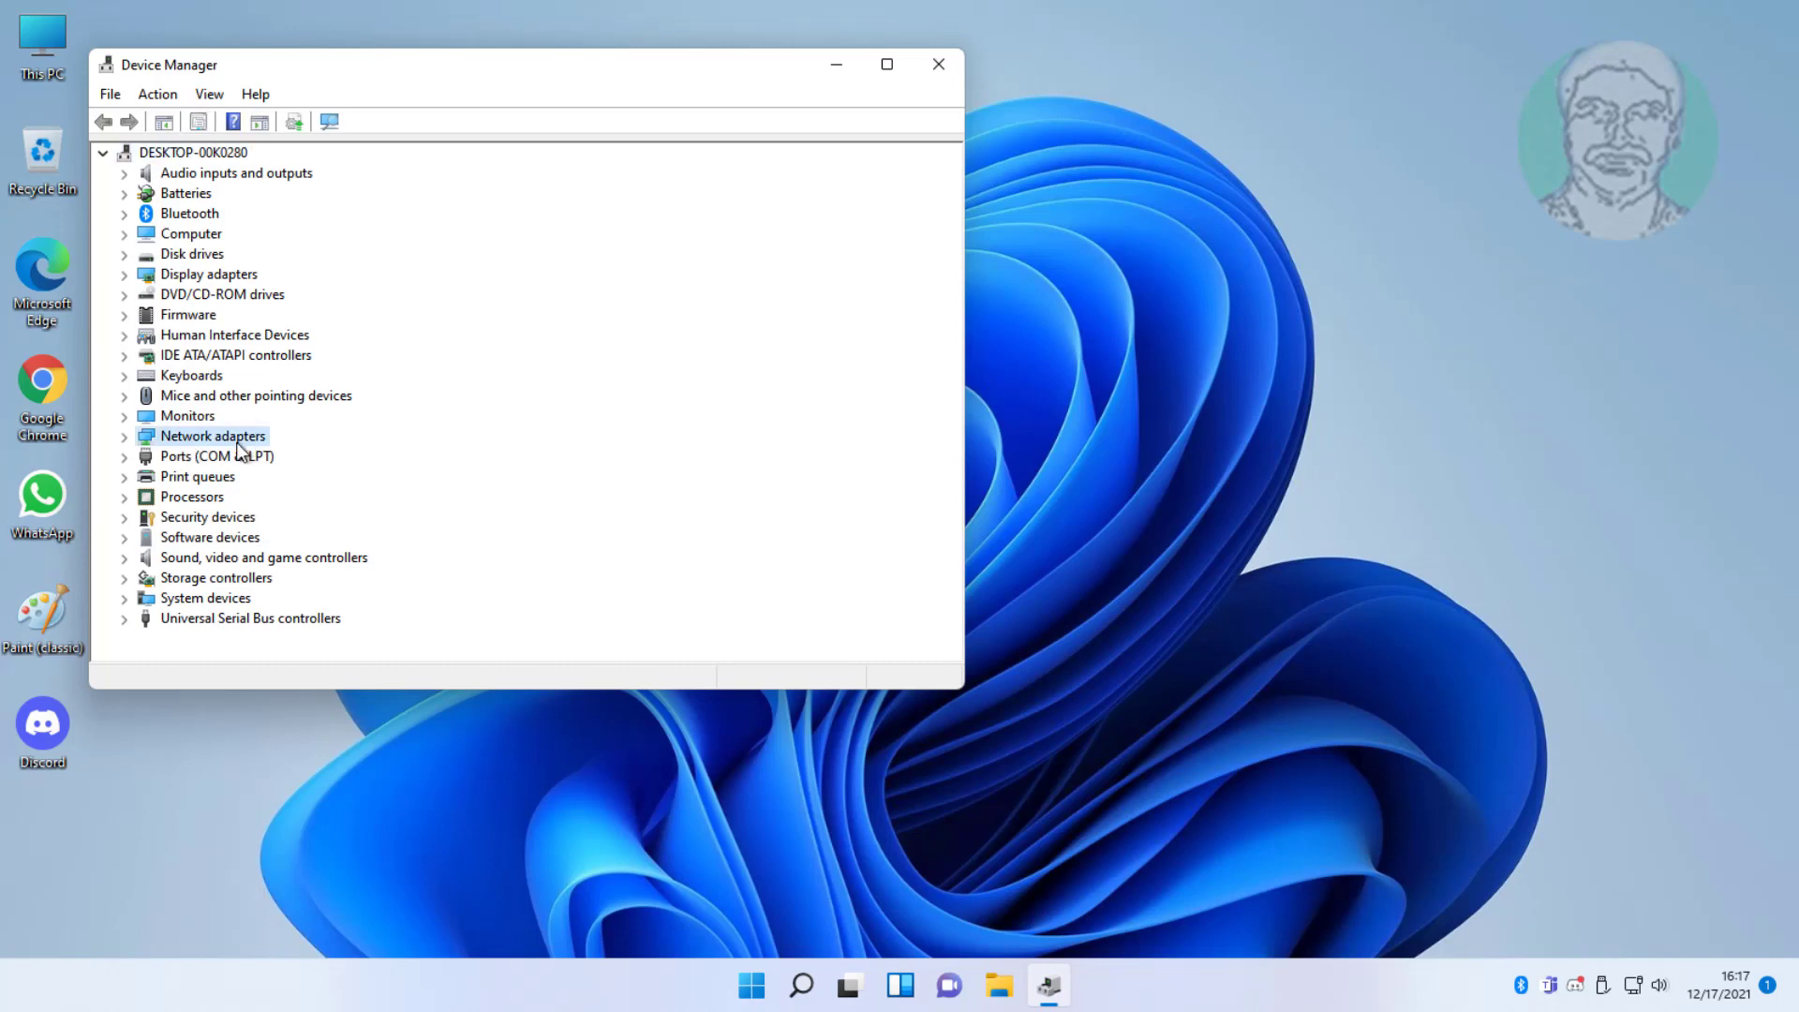
left_click(133, 442)
left_click(270, 499)
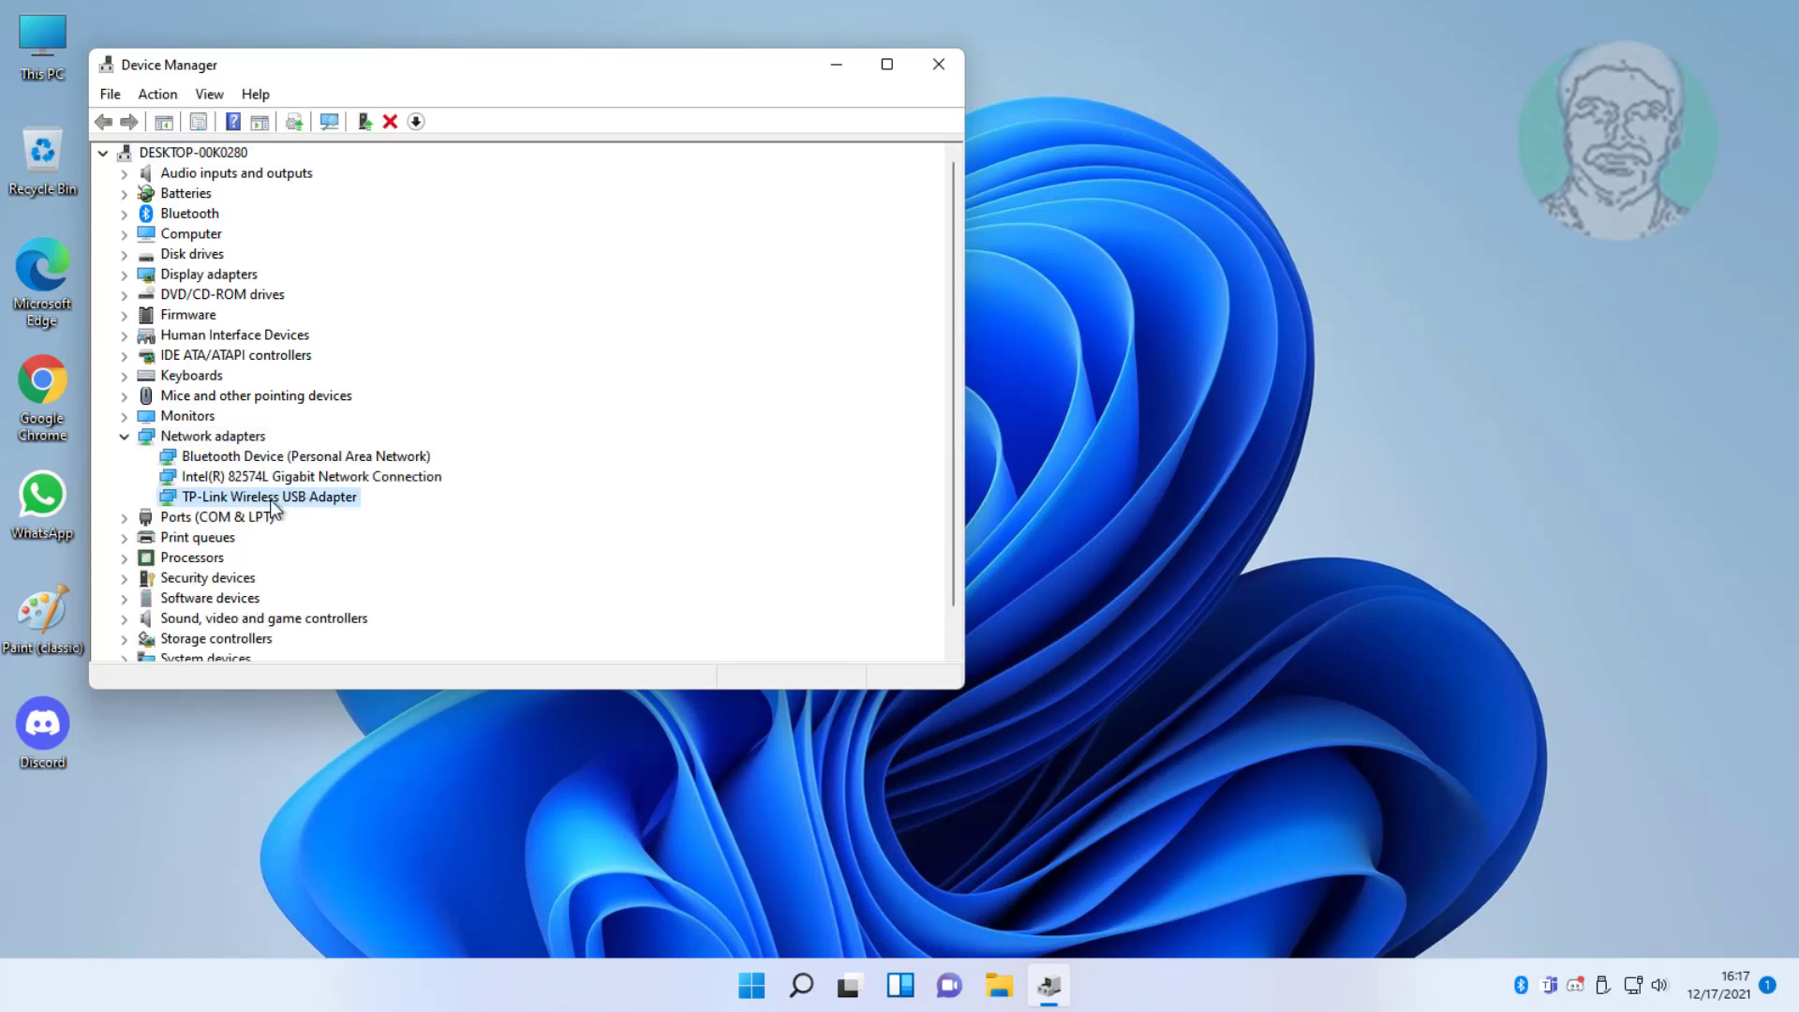
right_click(295, 502)
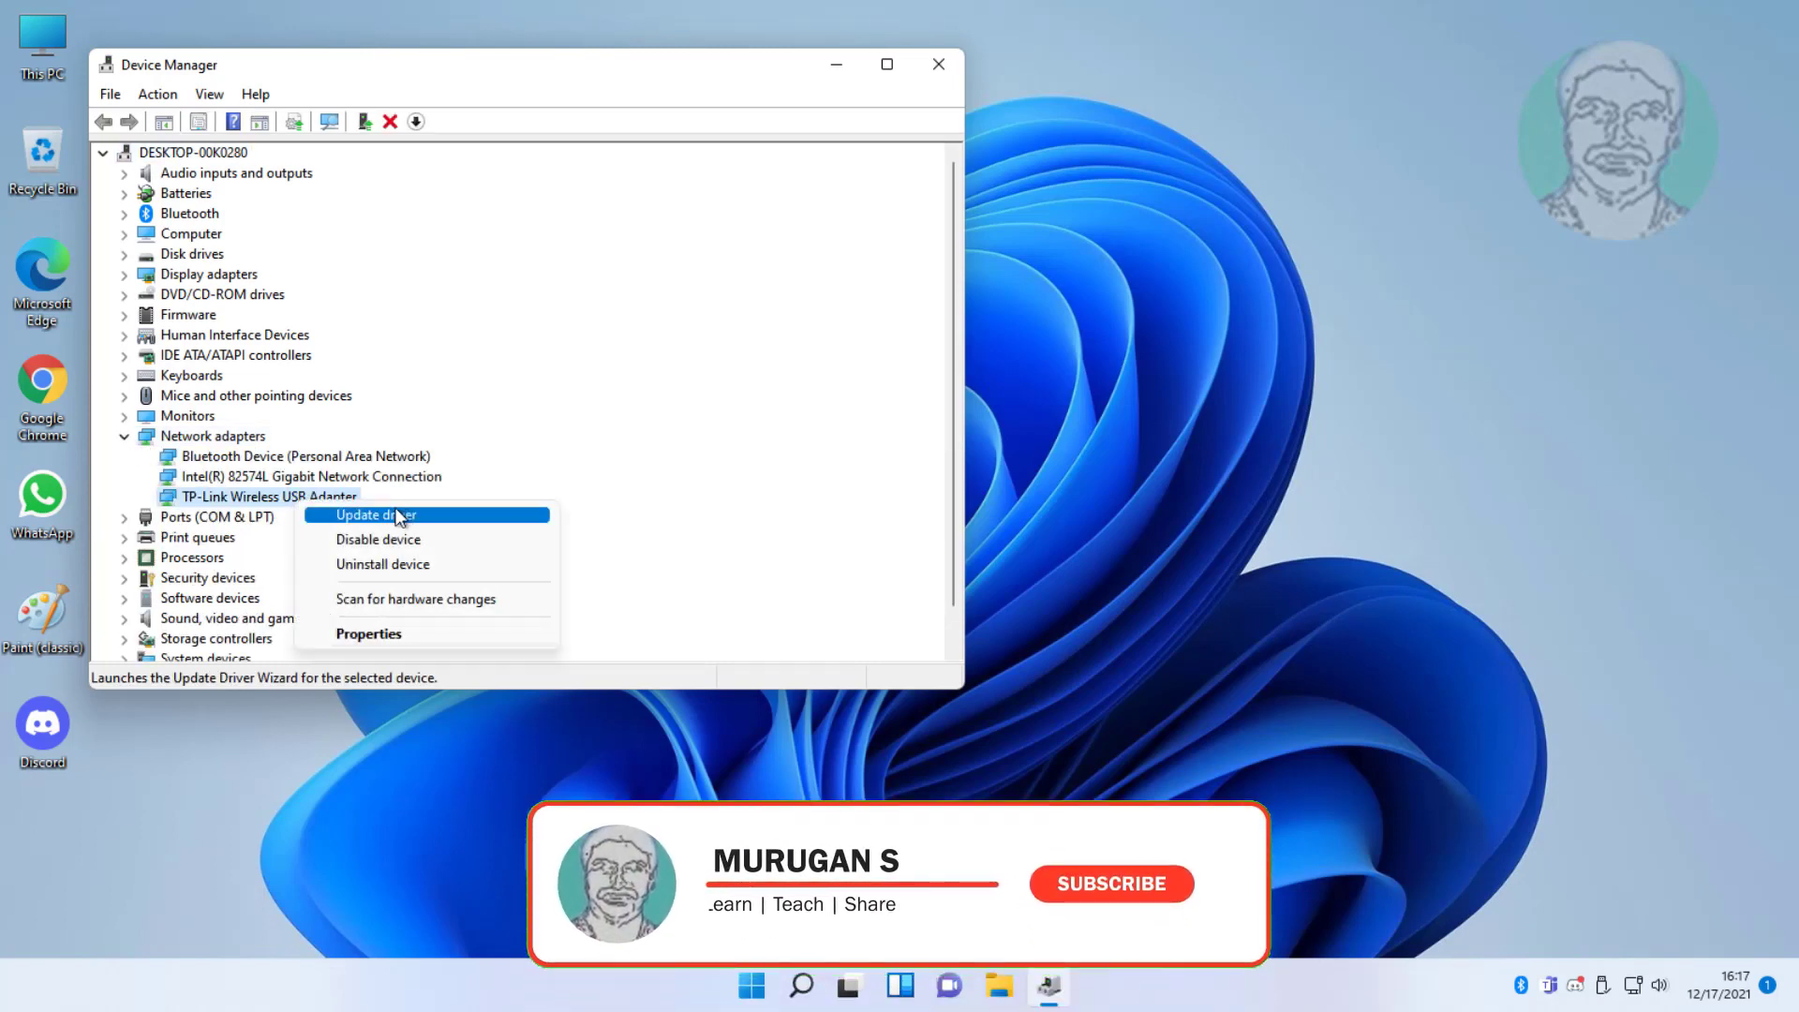
left_click(411, 564)
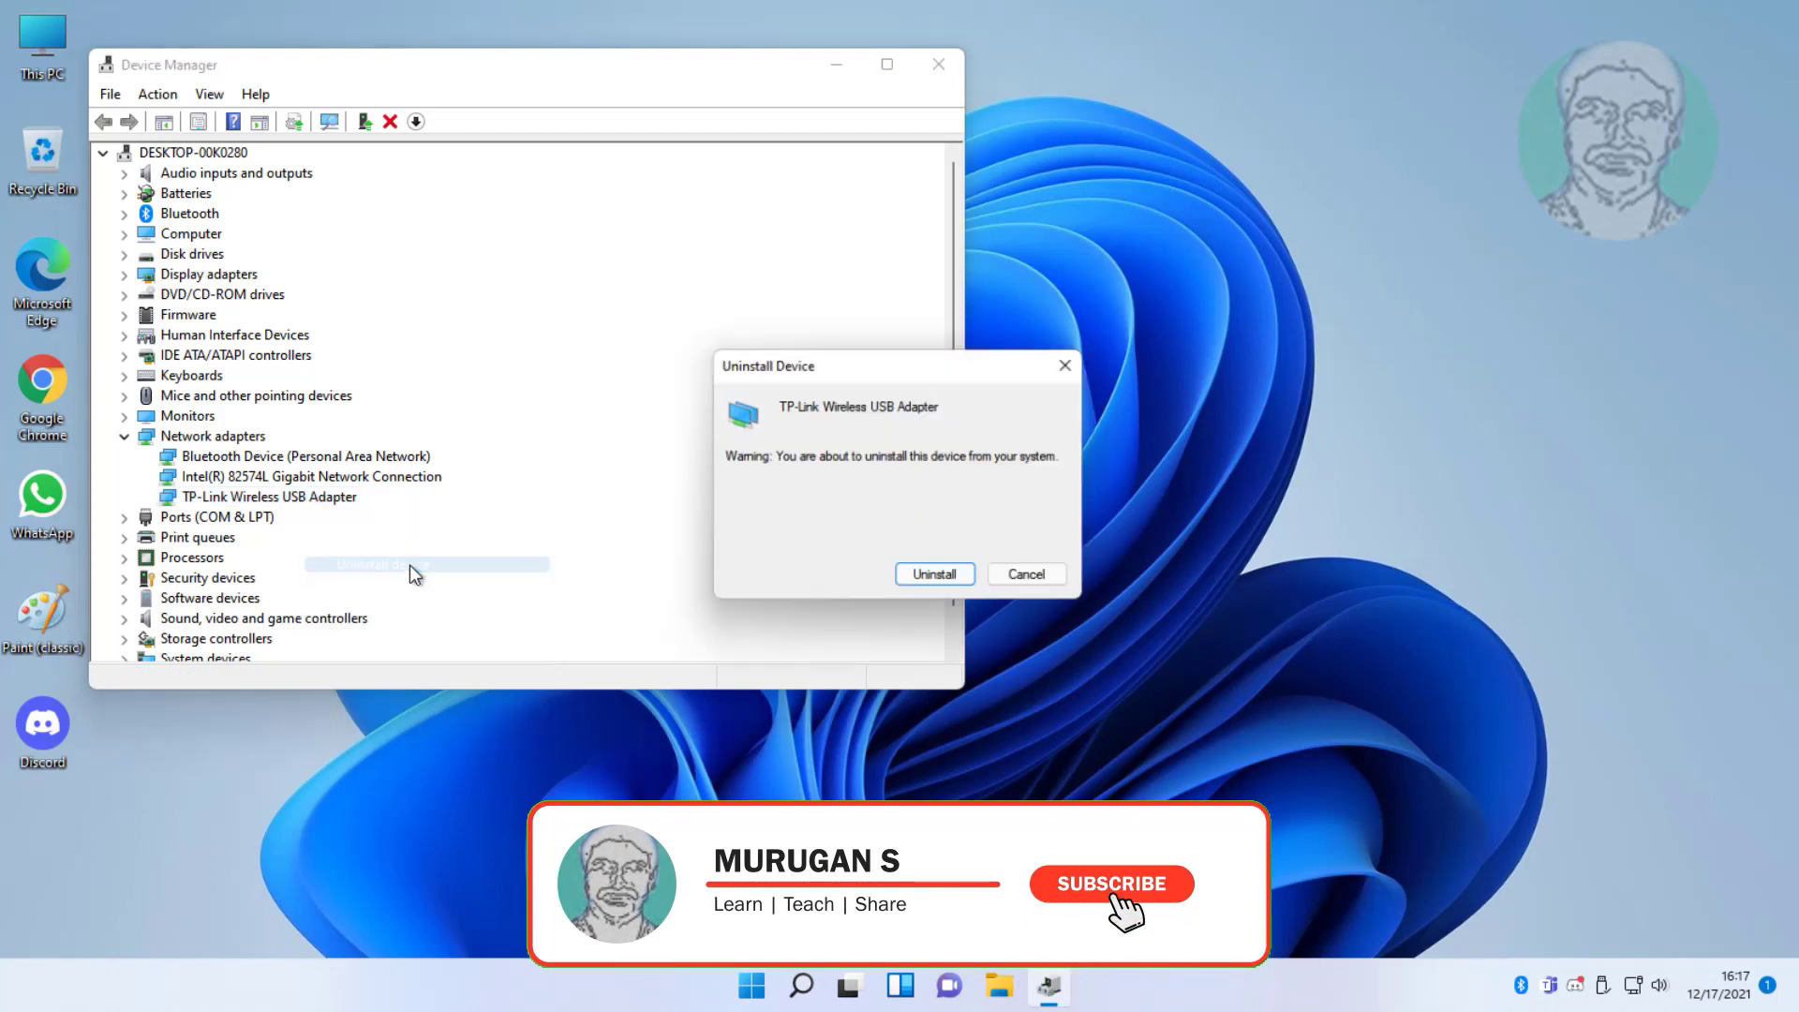
left_click(932, 579)
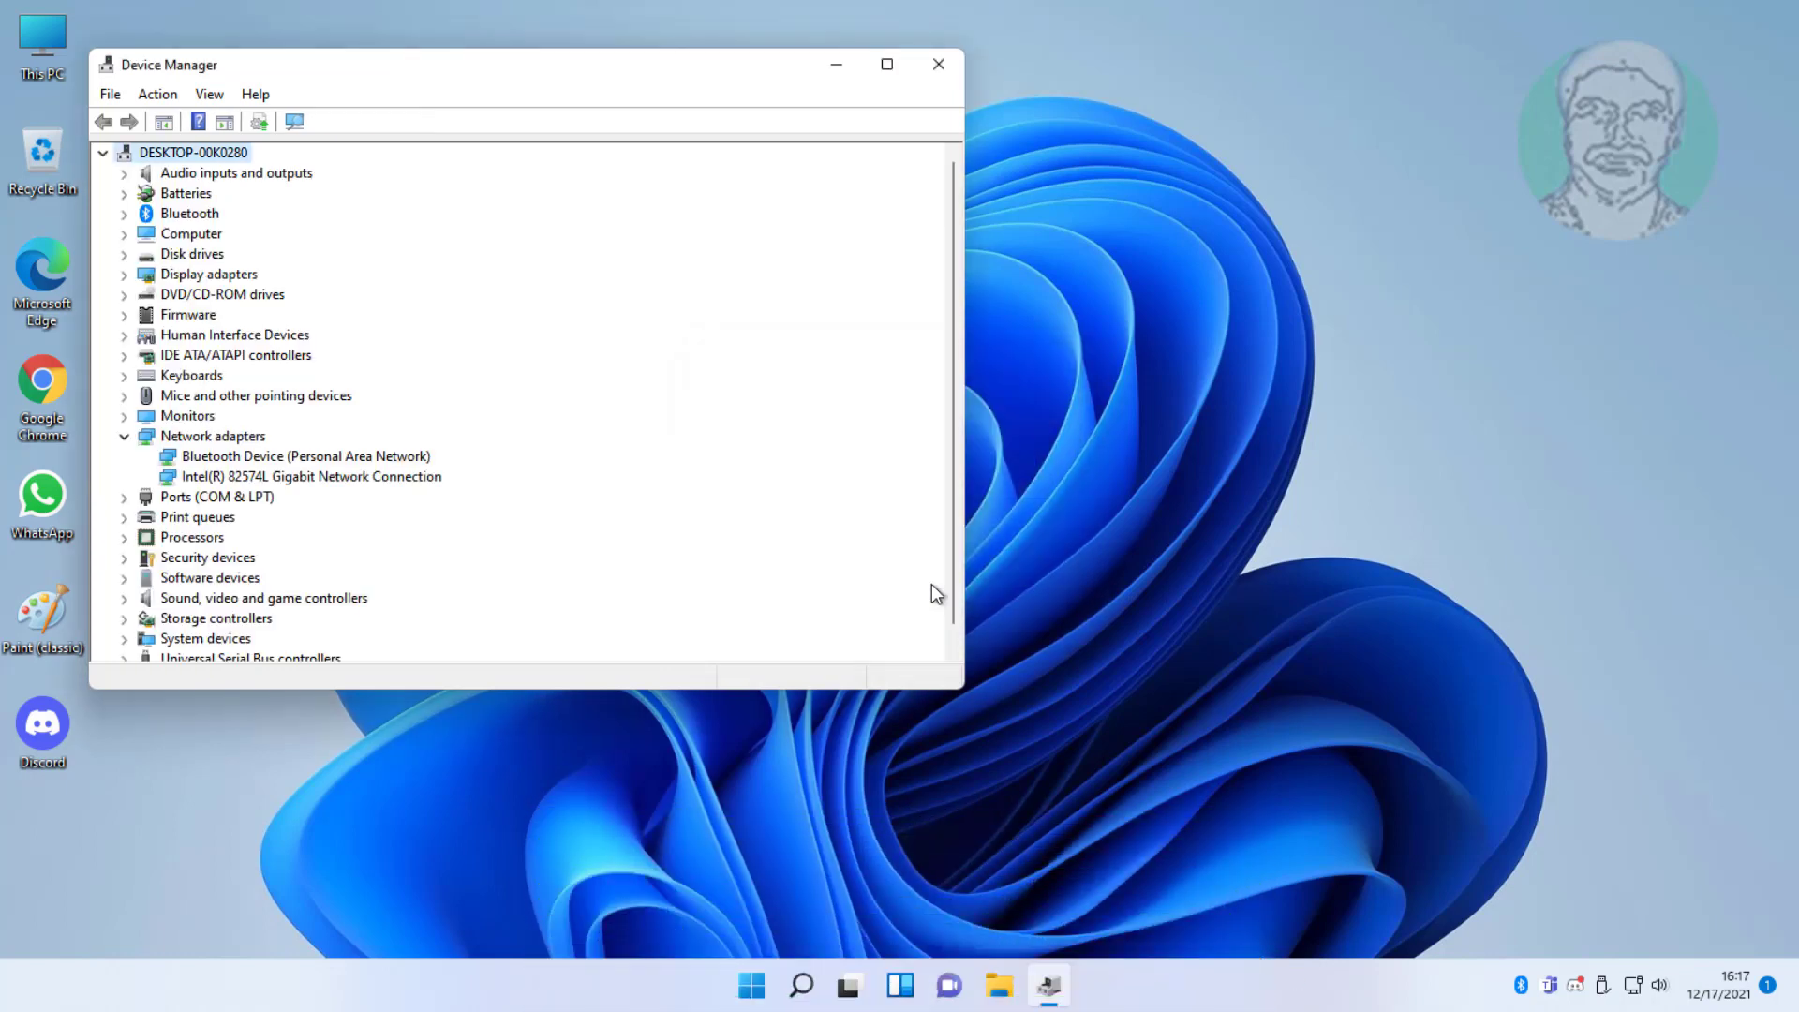
left_click(938, 67)
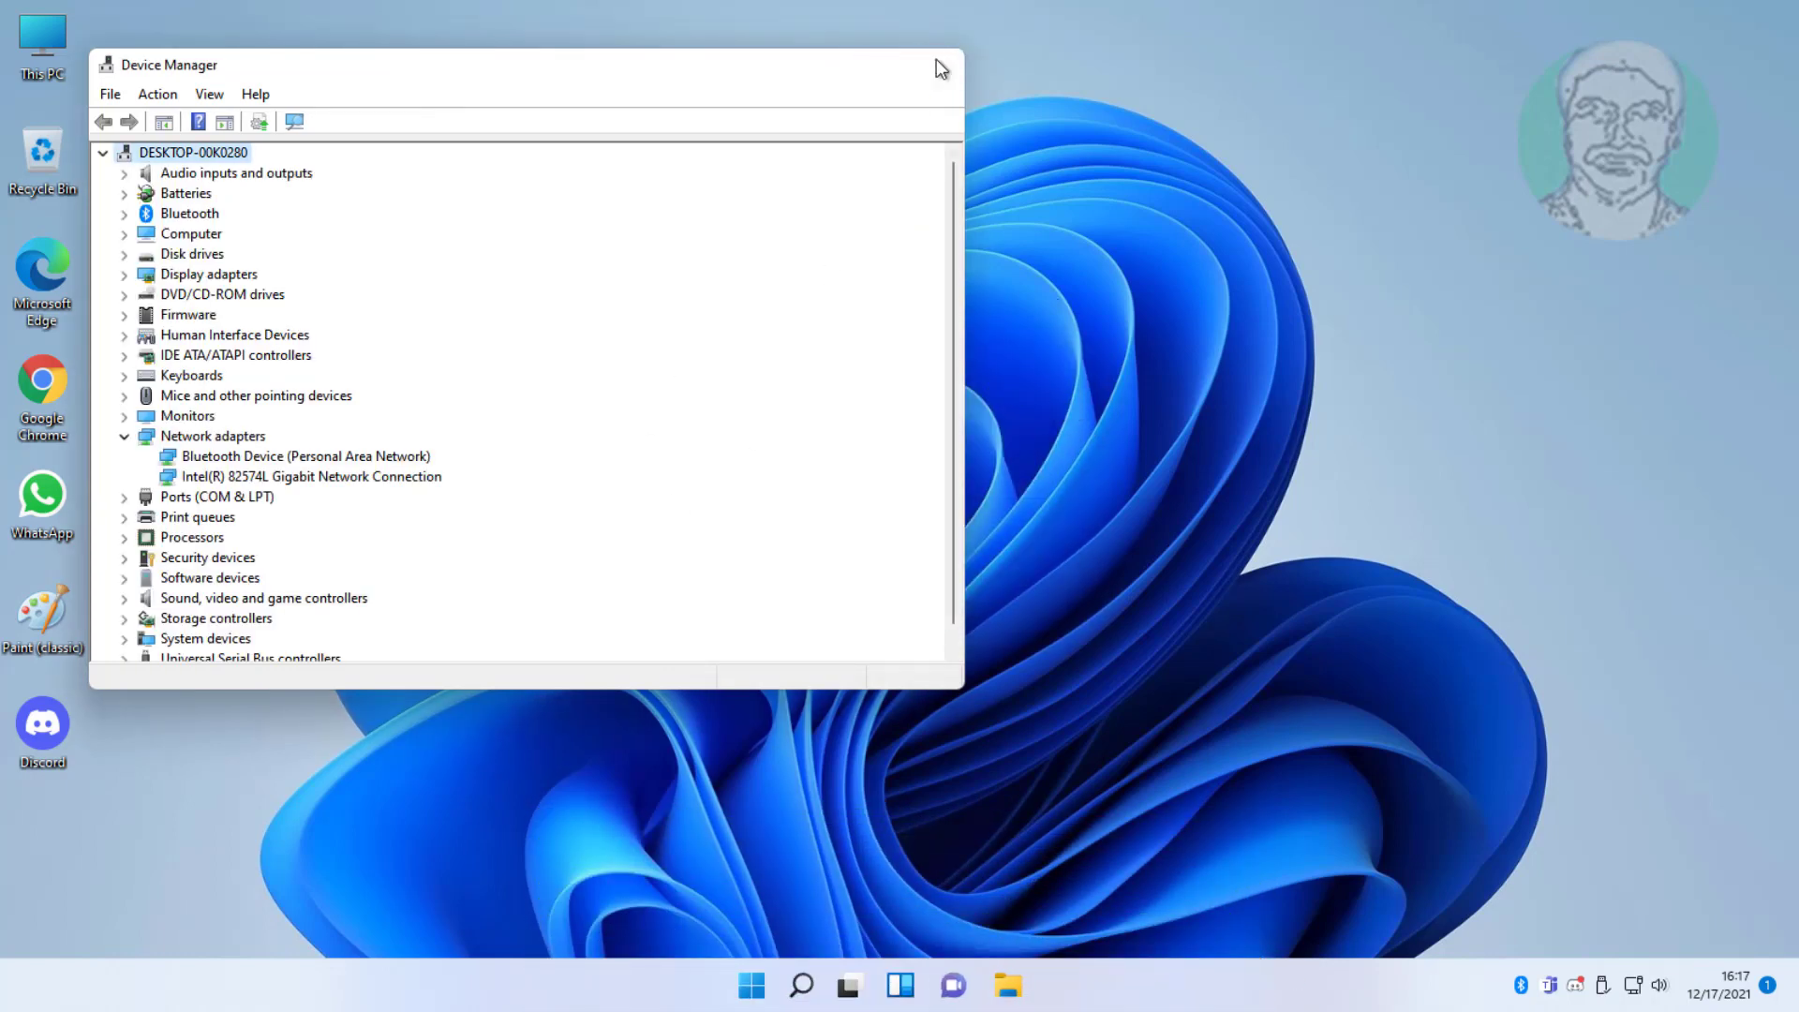
Show the Start menu's shut down and restart power options
left_click(787, 995)
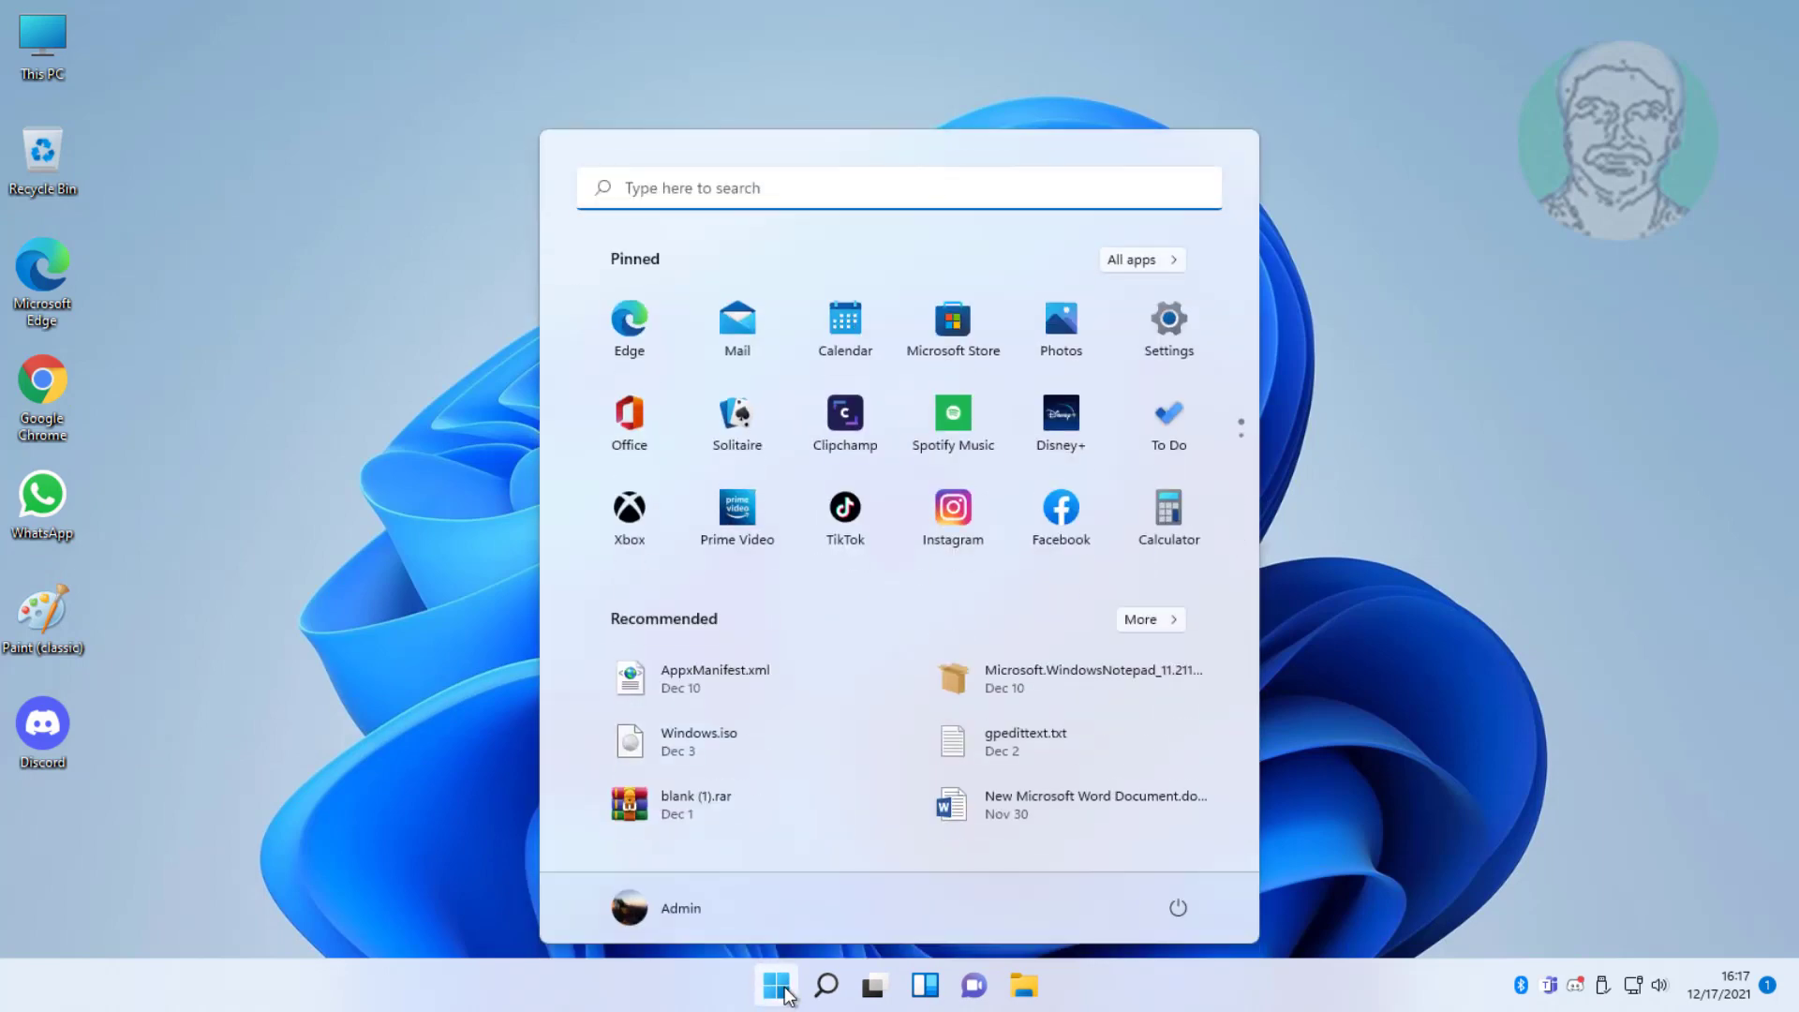
left_click(1179, 901)
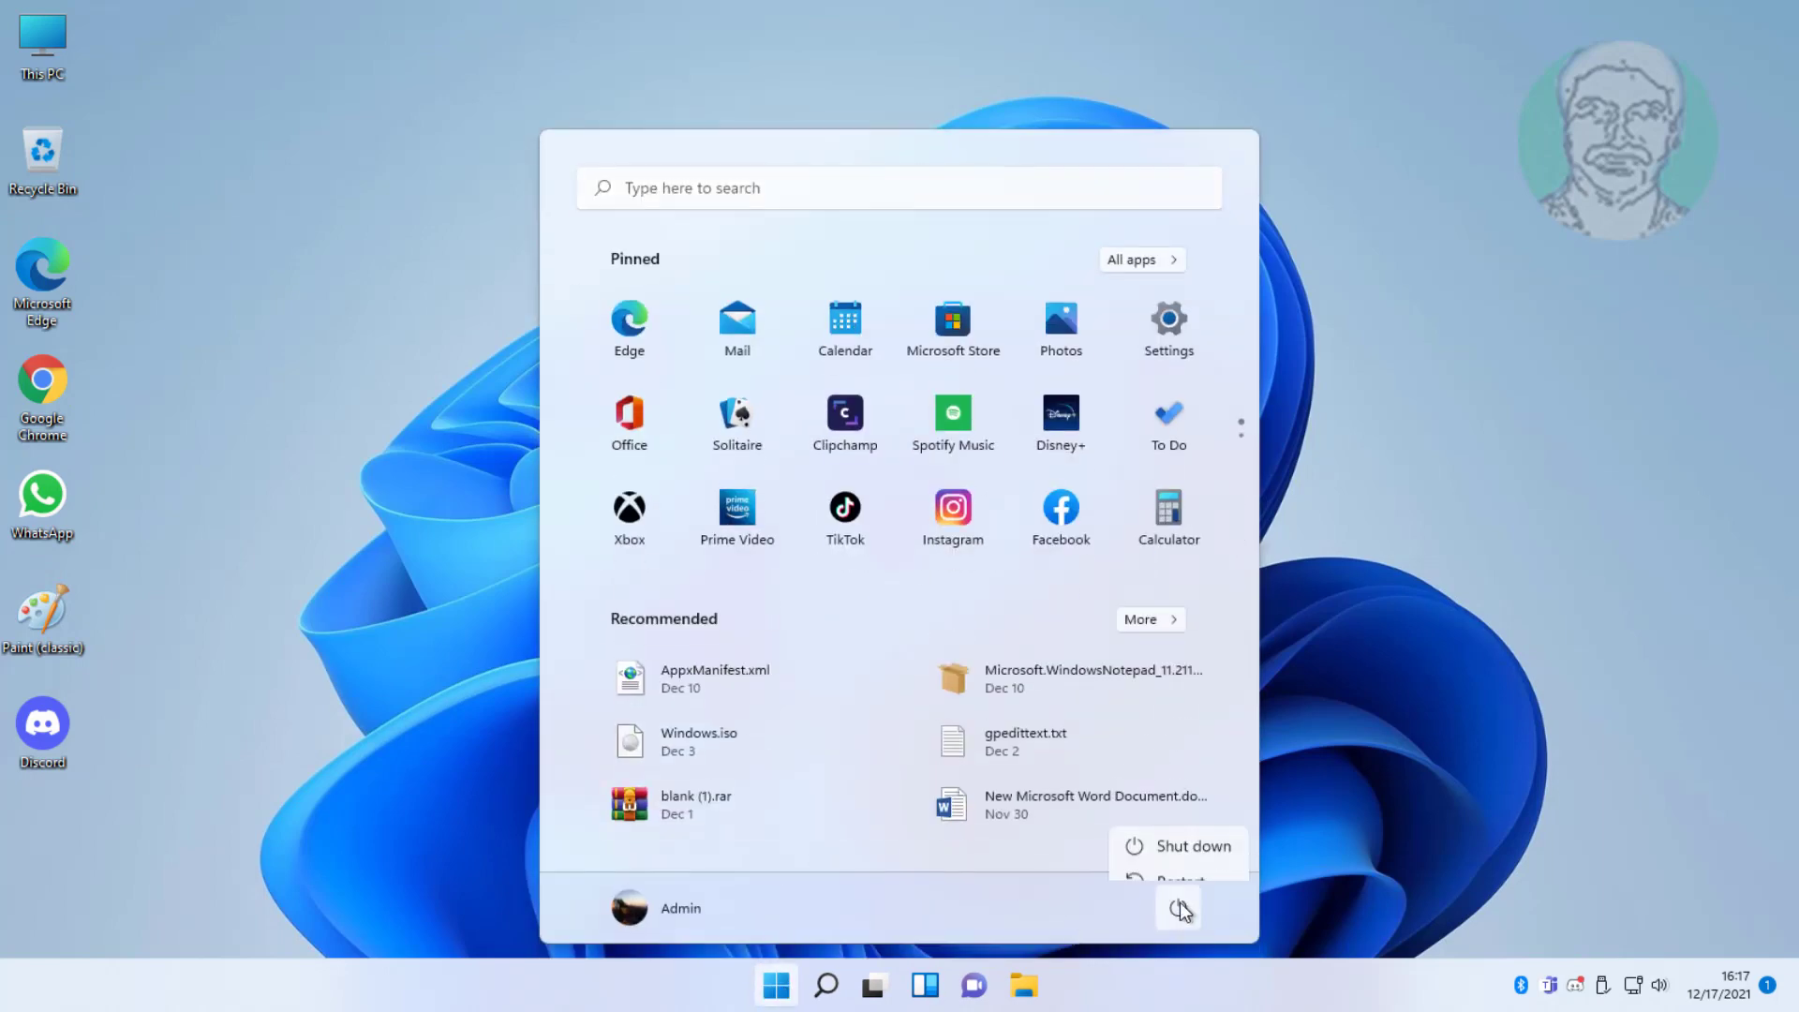